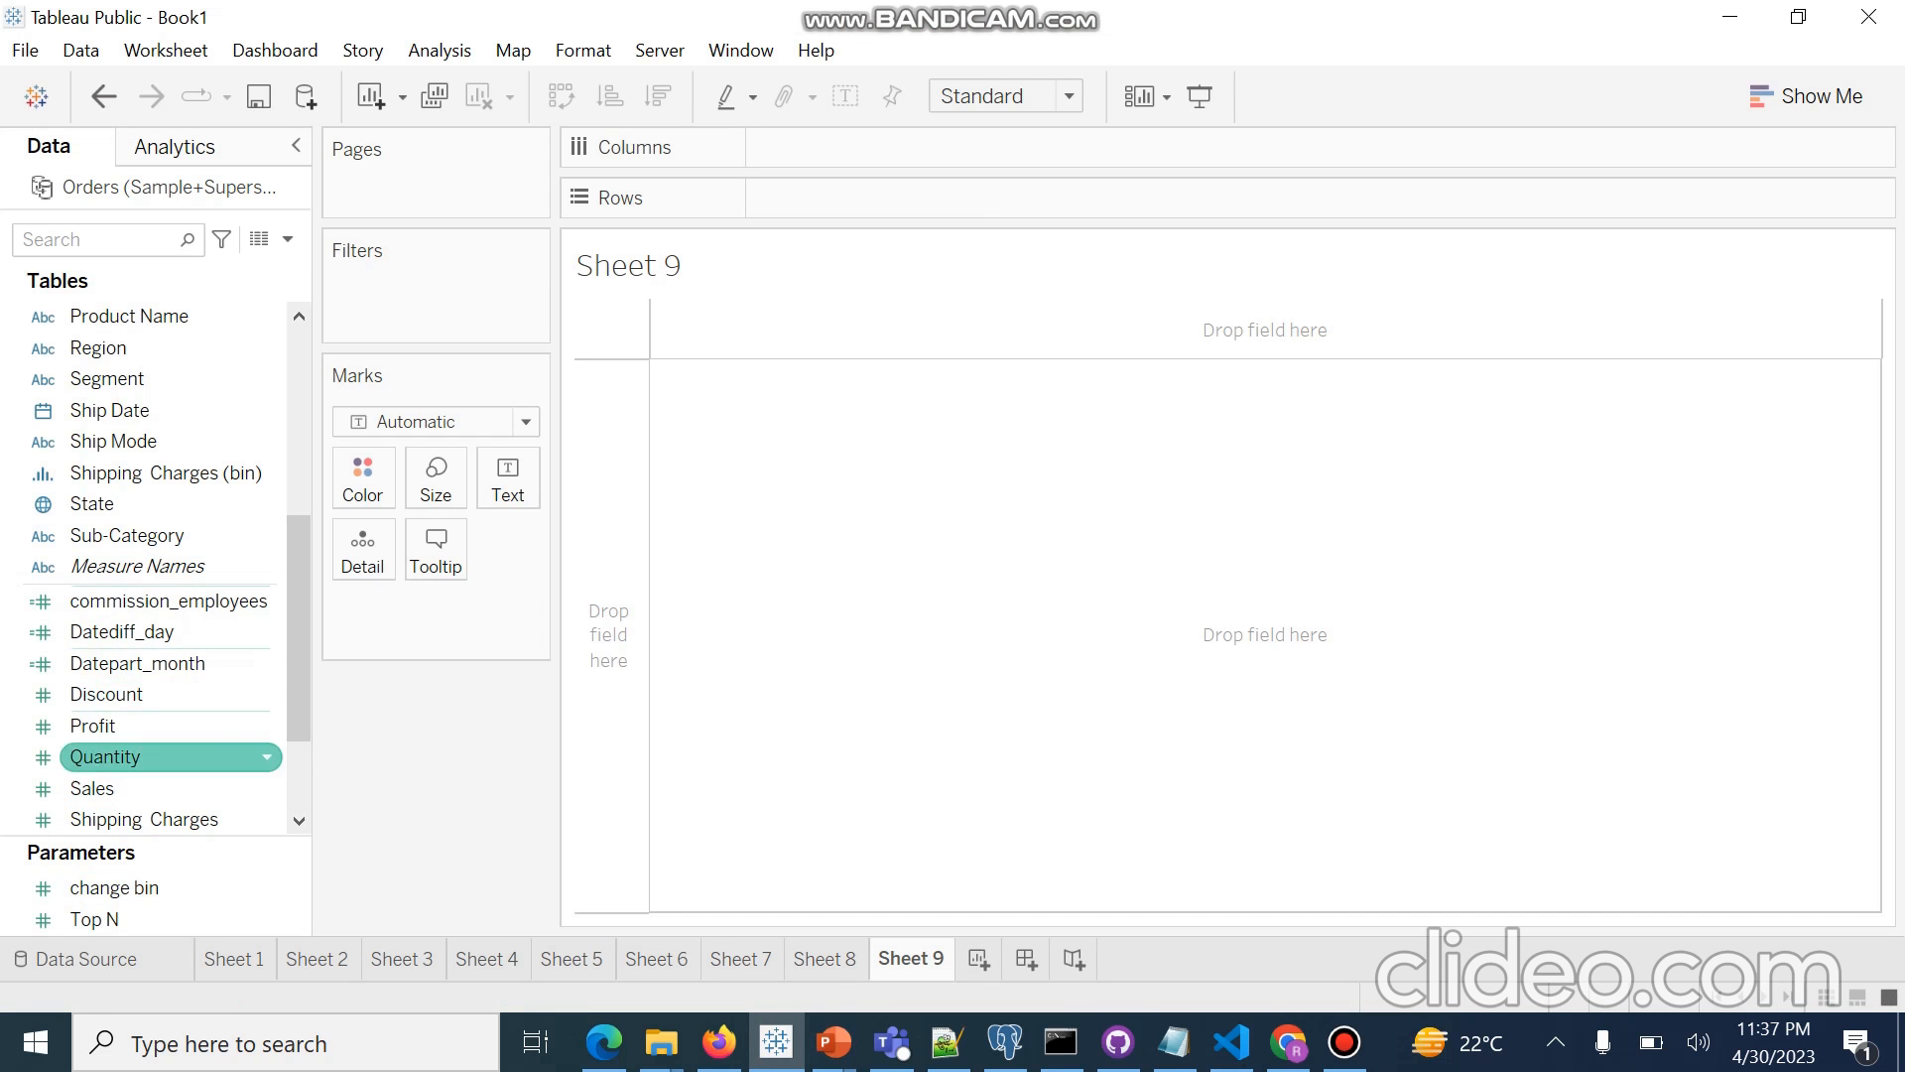
Place the Country field on the empty sheet to build a map.
scroll(298, 819, down, 5)
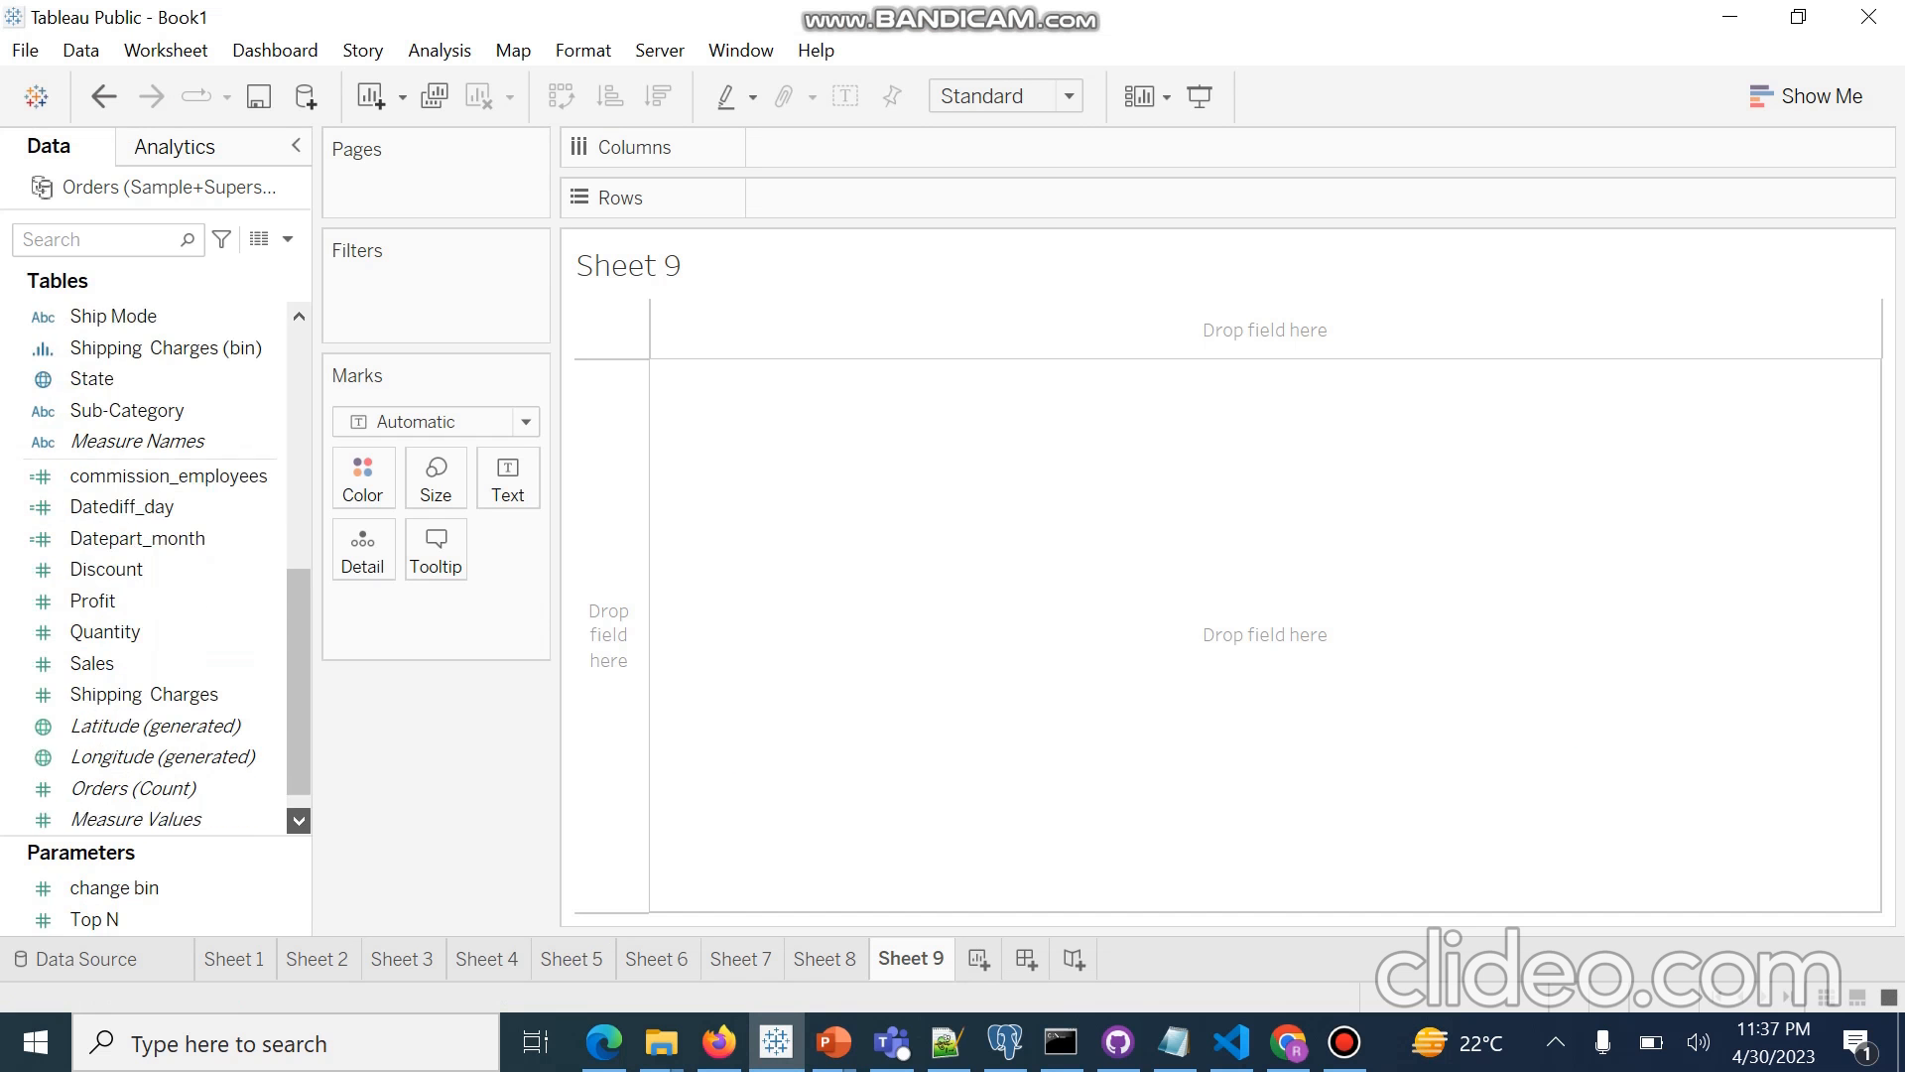
click(297, 819)
click(149, 378)
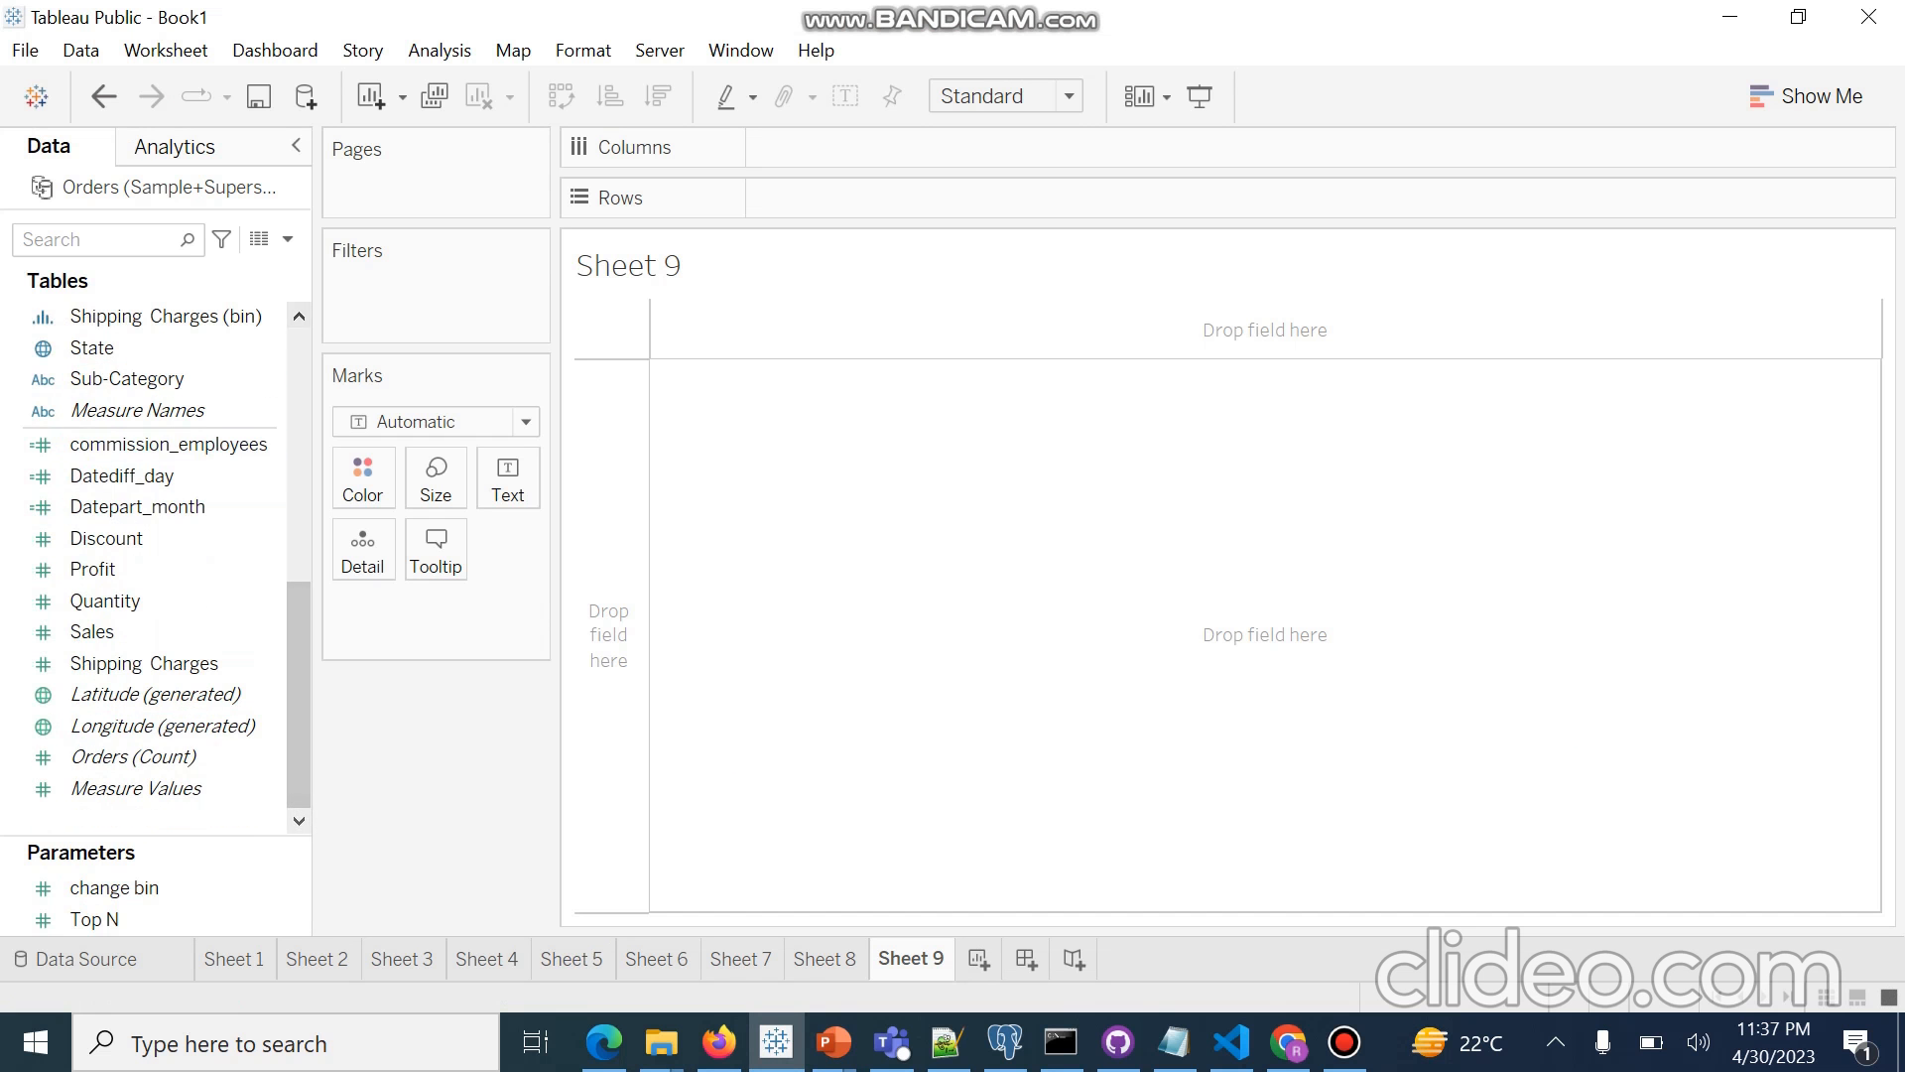
click(298, 315)
click(298, 316)
click(298, 315)
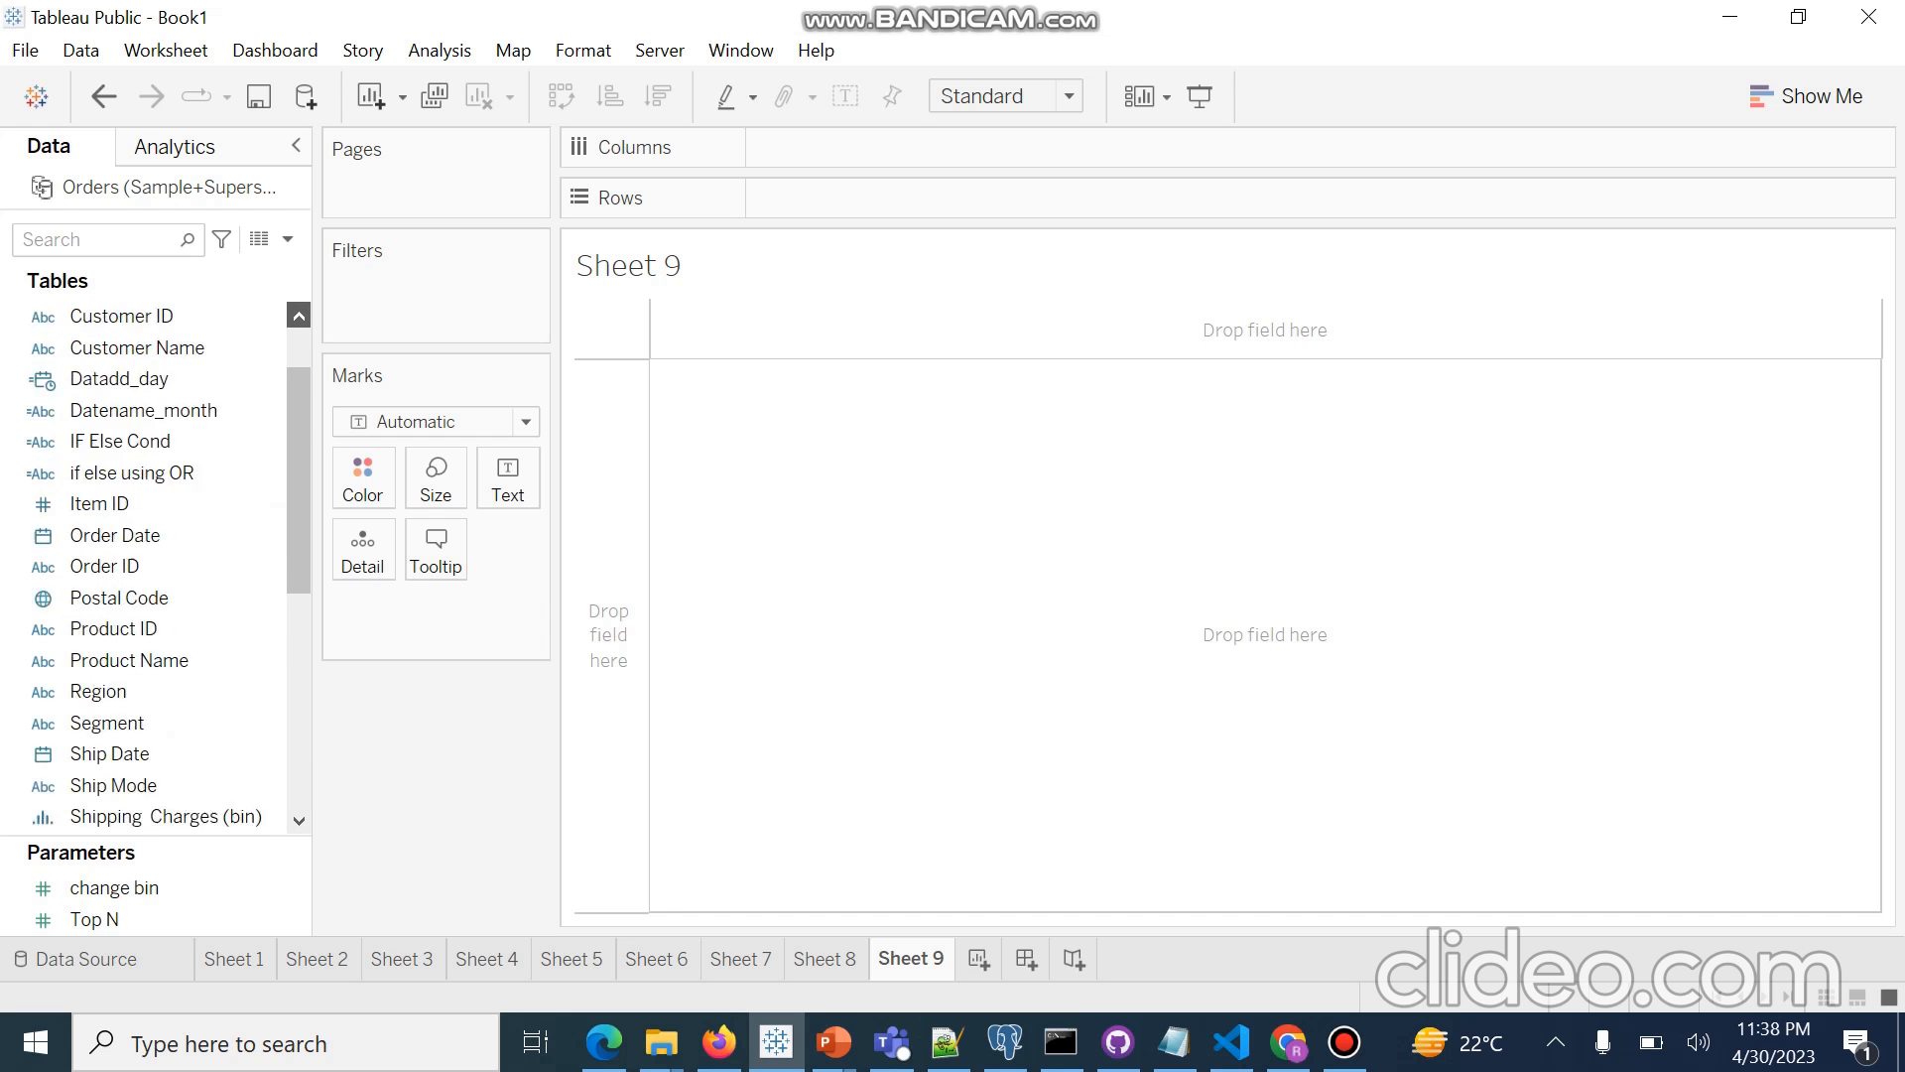
click(298, 315)
click(148, 348)
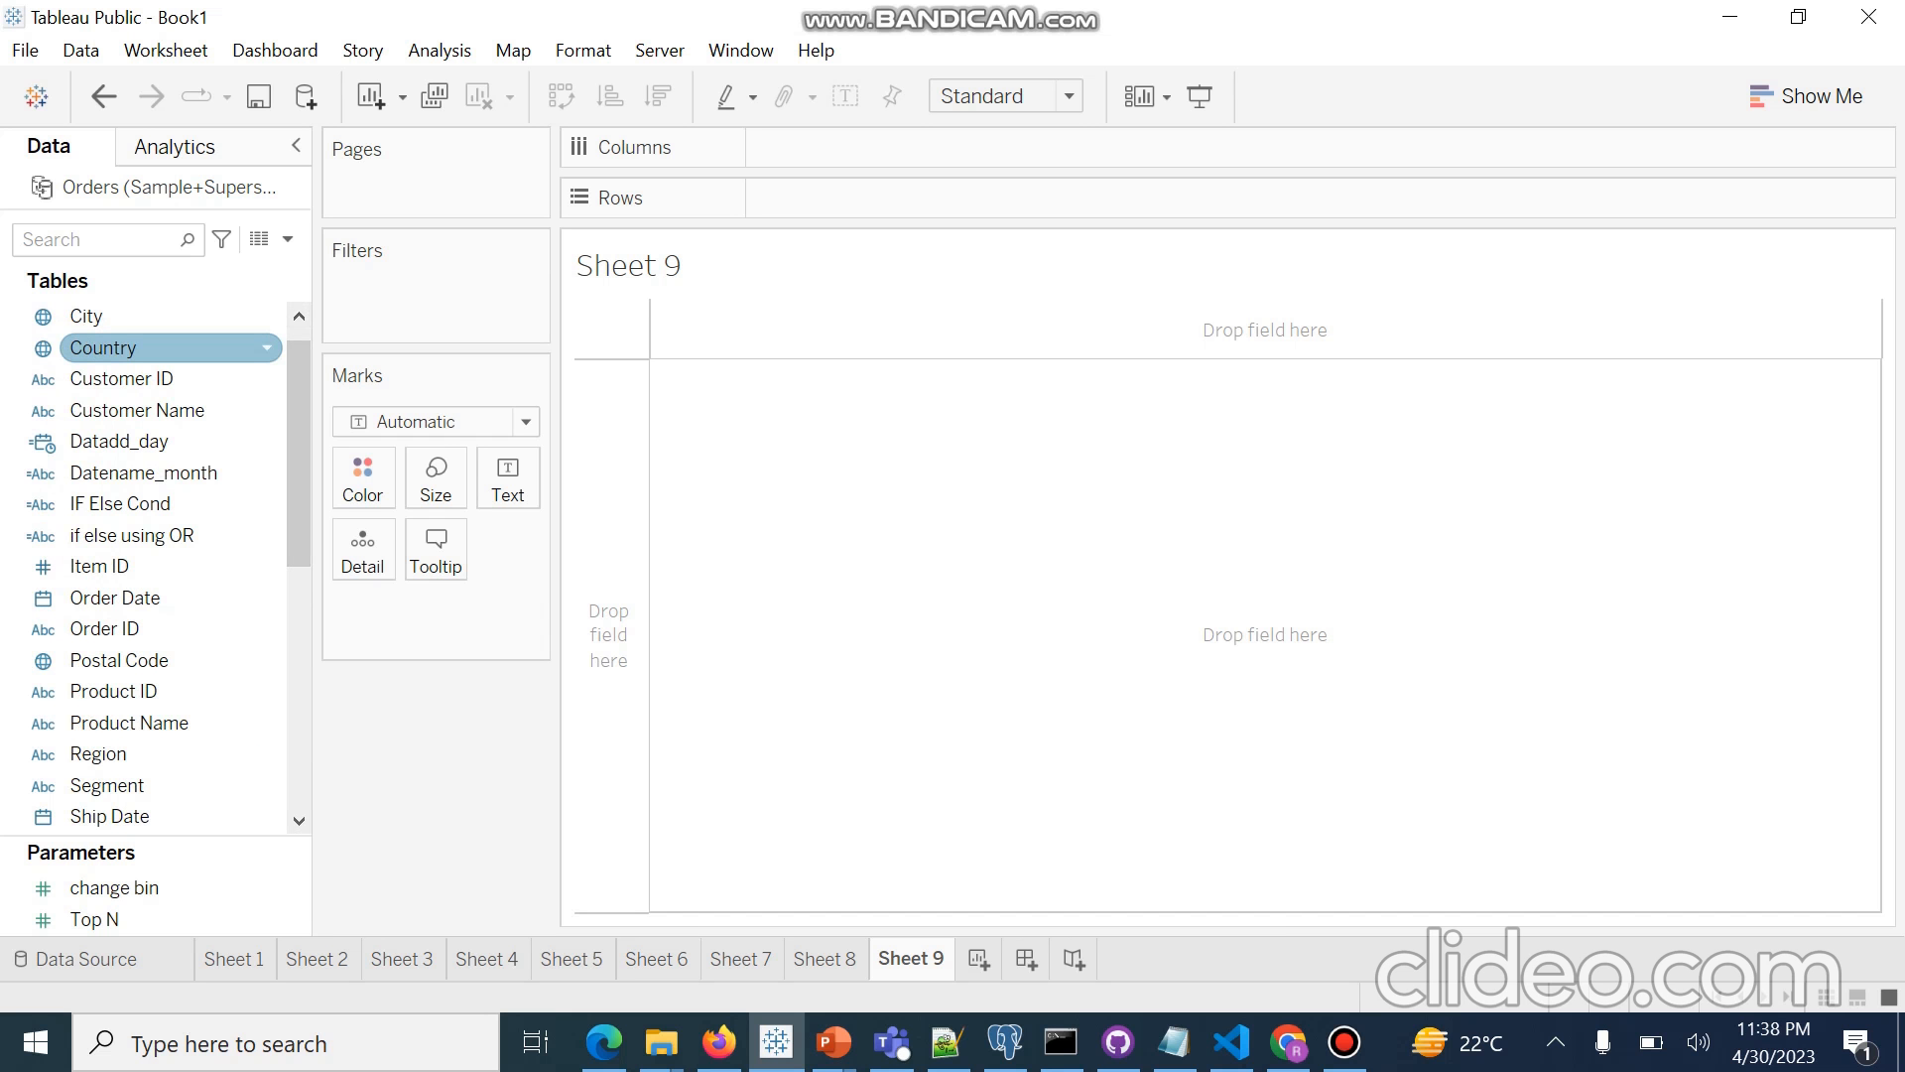
drag(159, 347, 1065, 573)
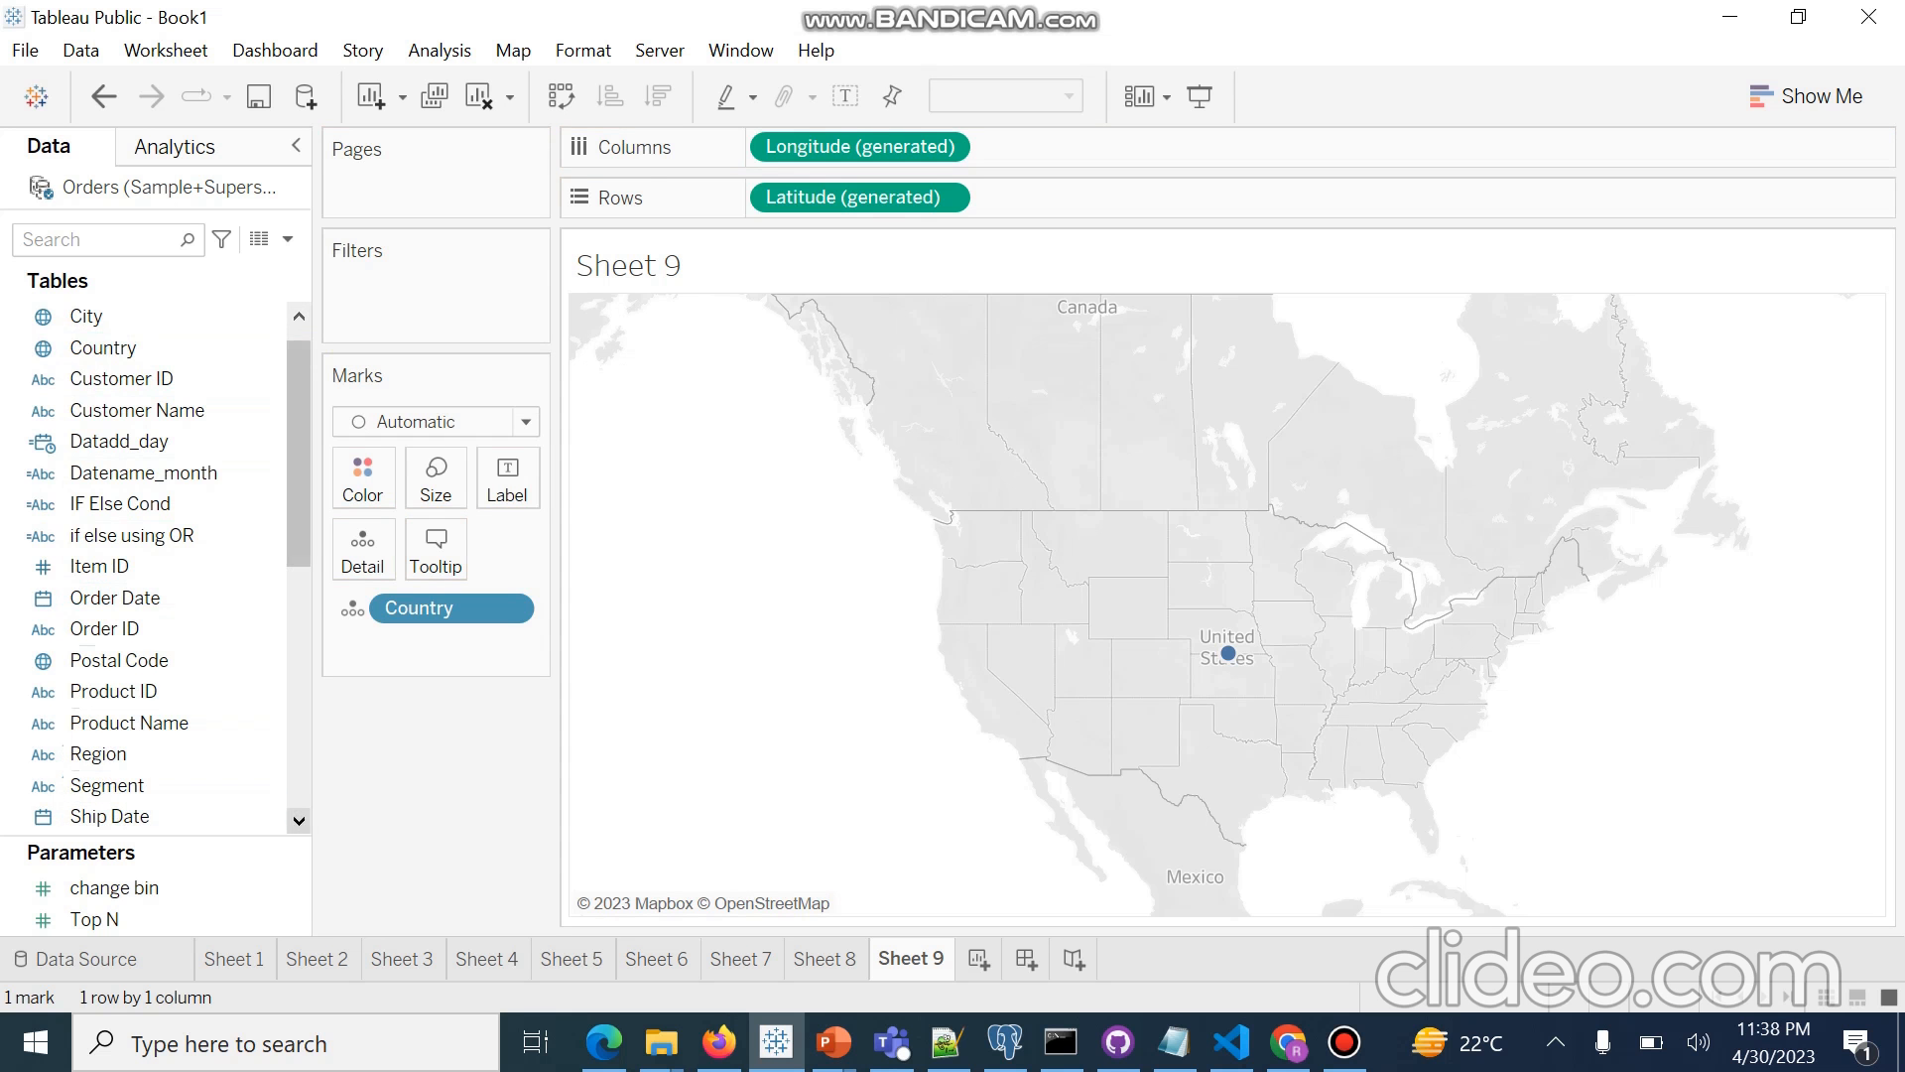
Add the State field to the country map as a detail to plot a mark for every state.
scroll(298, 820, down, 2)
click(298, 821)
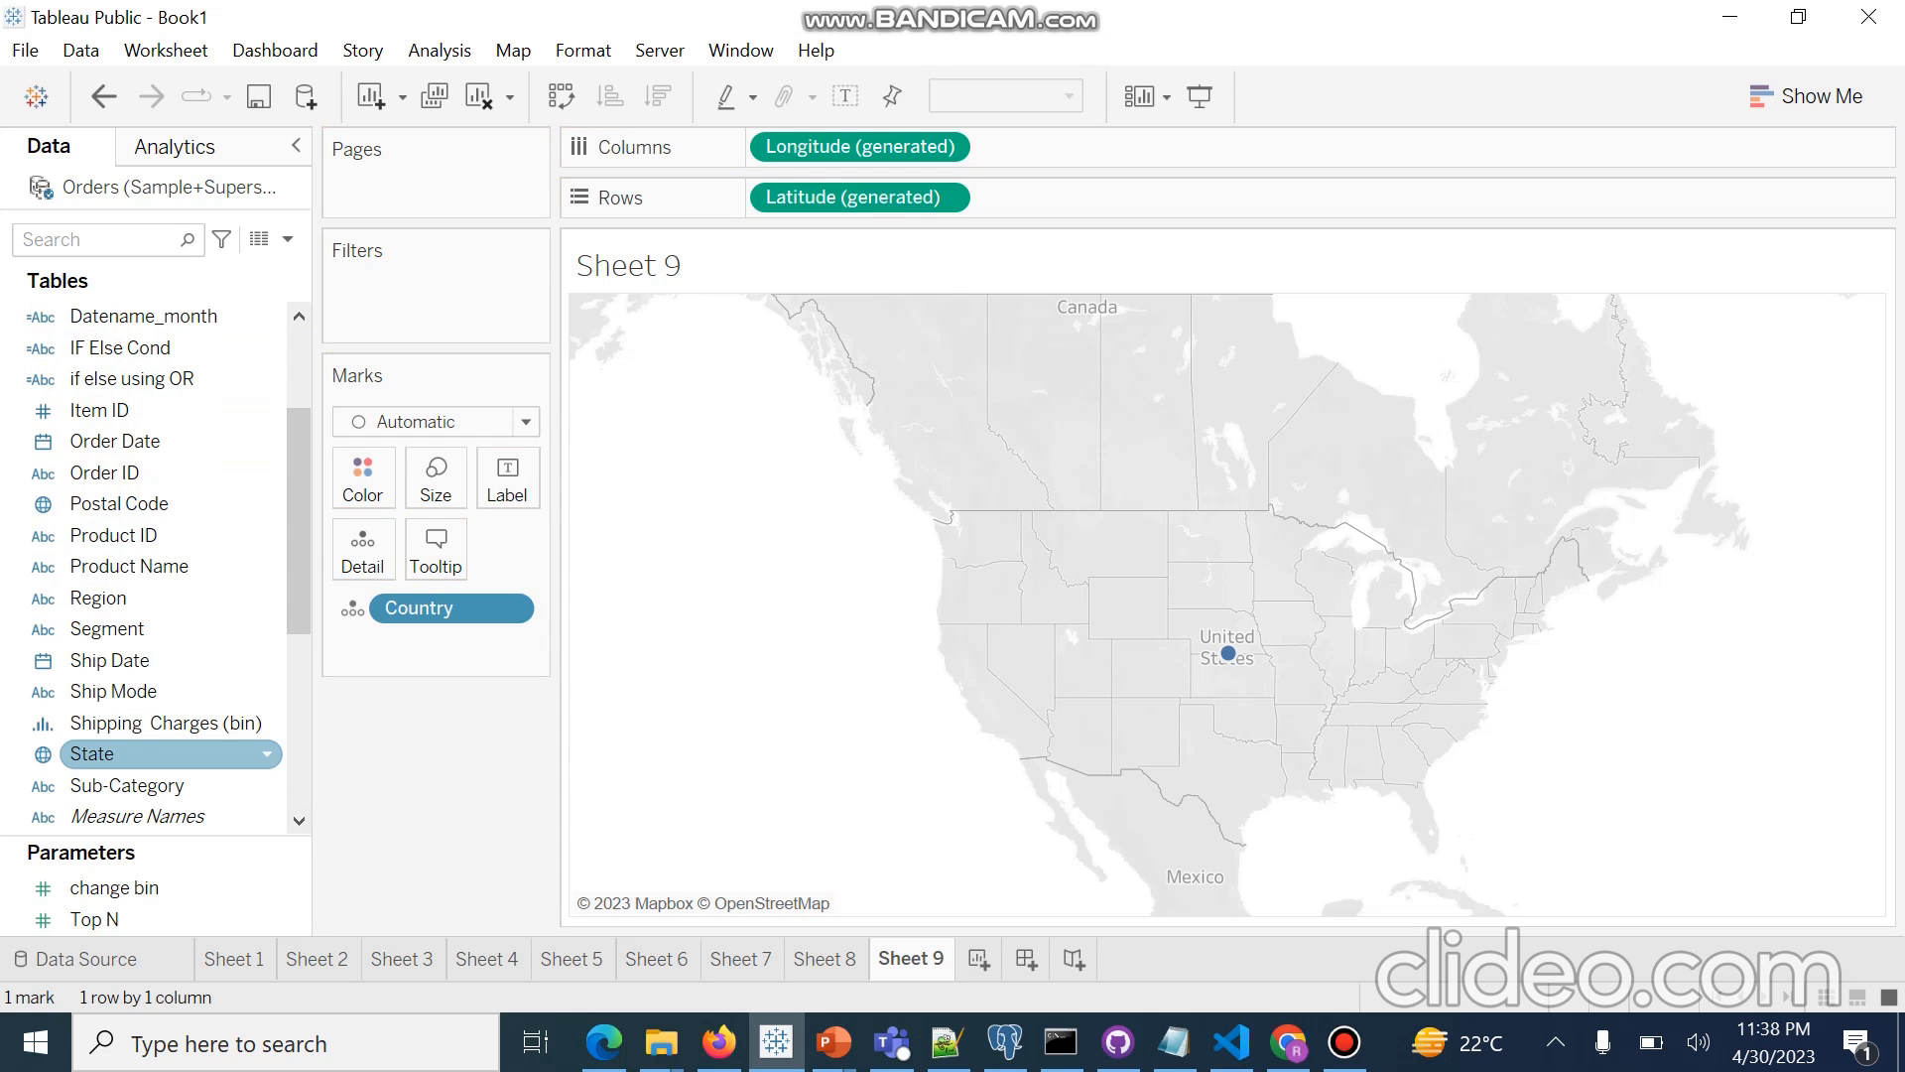
drag(316, 758, 307, 758)
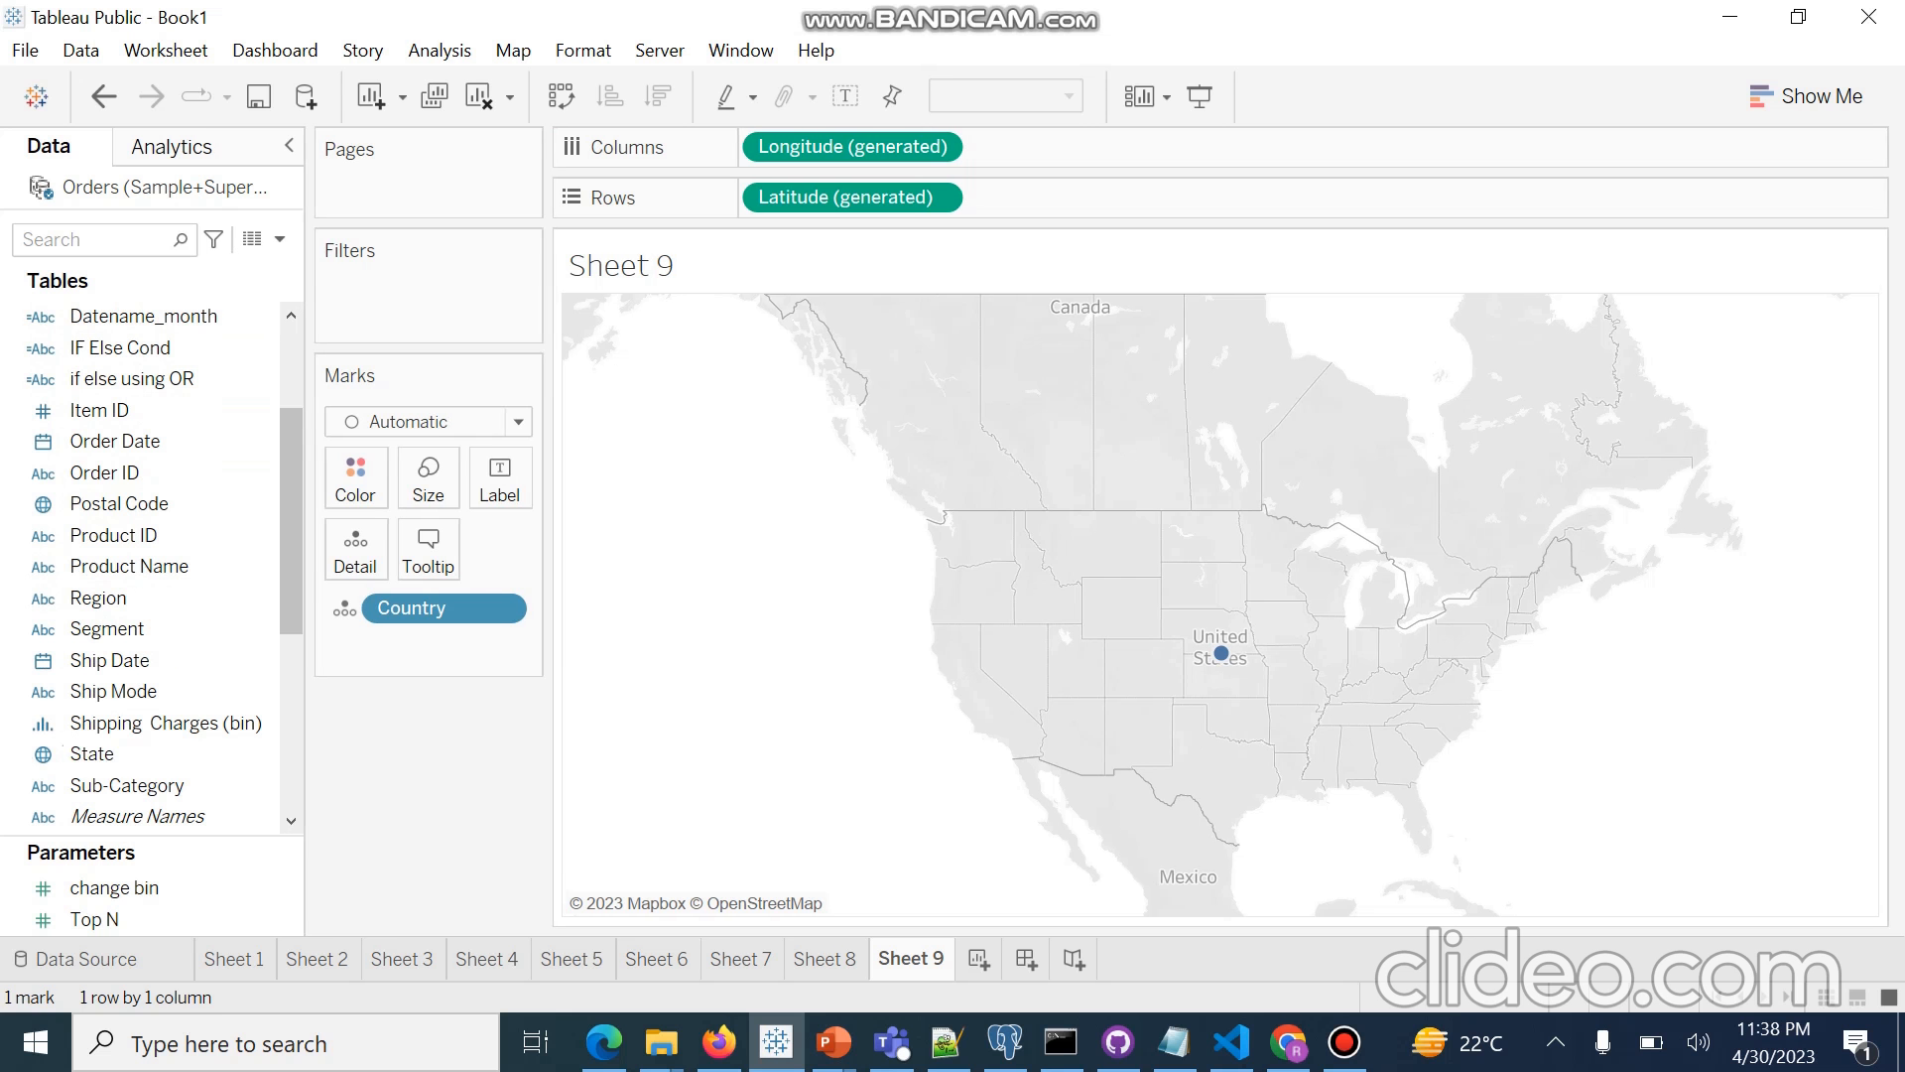
double_click(164, 754)
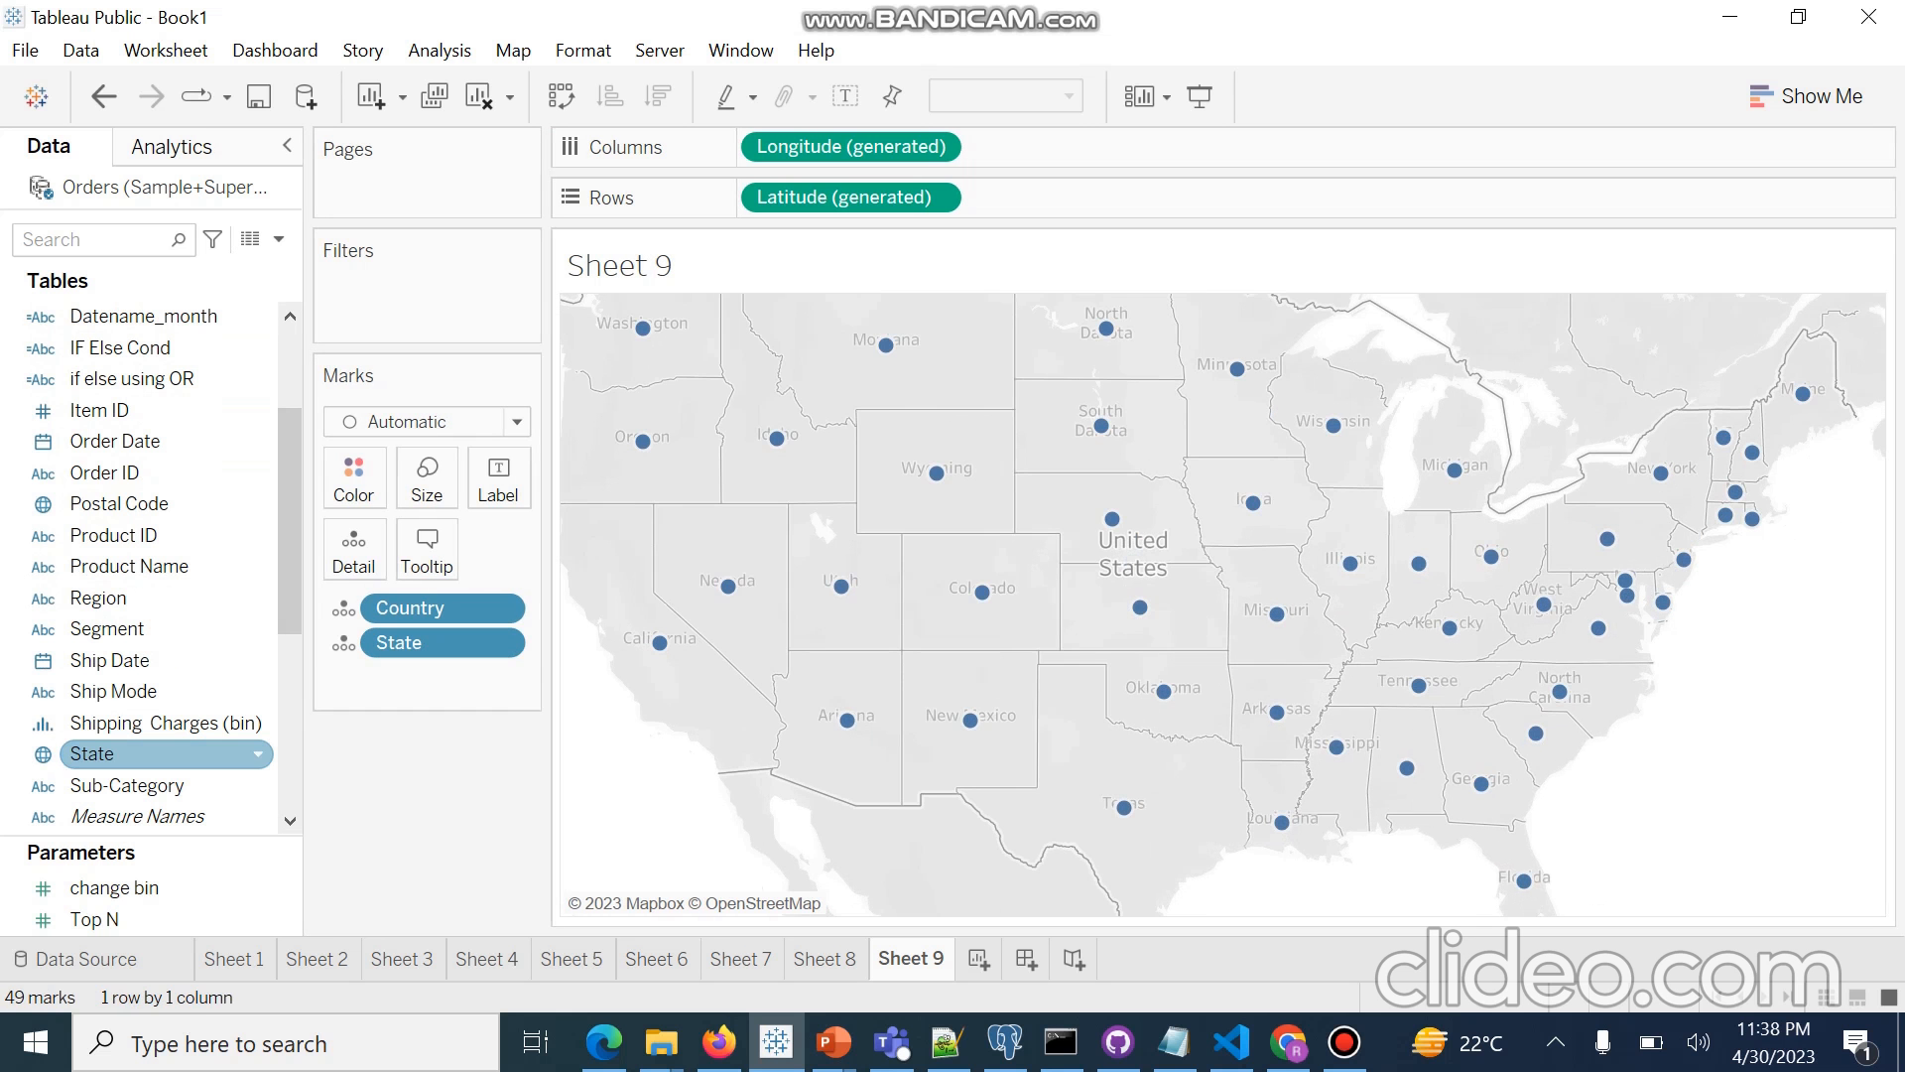
mouse_move(1164, 691)
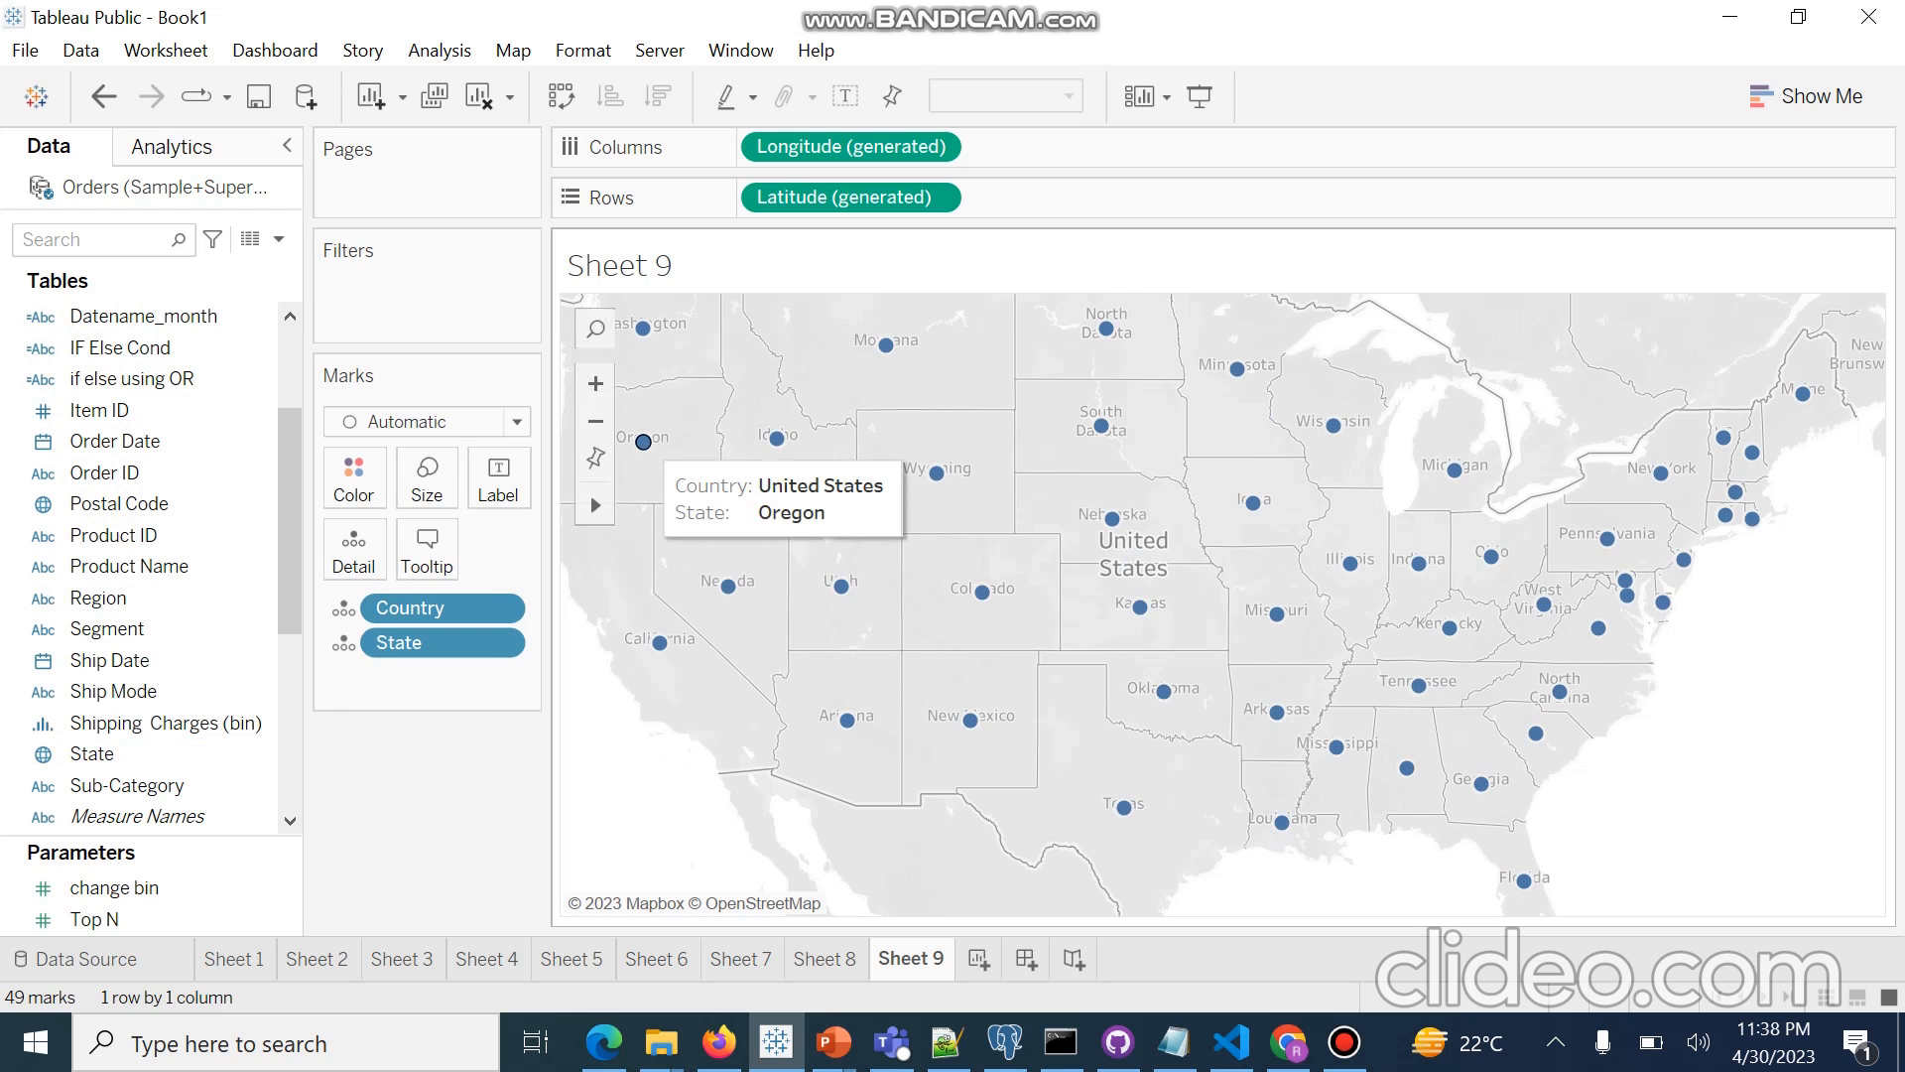
click(595, 458)
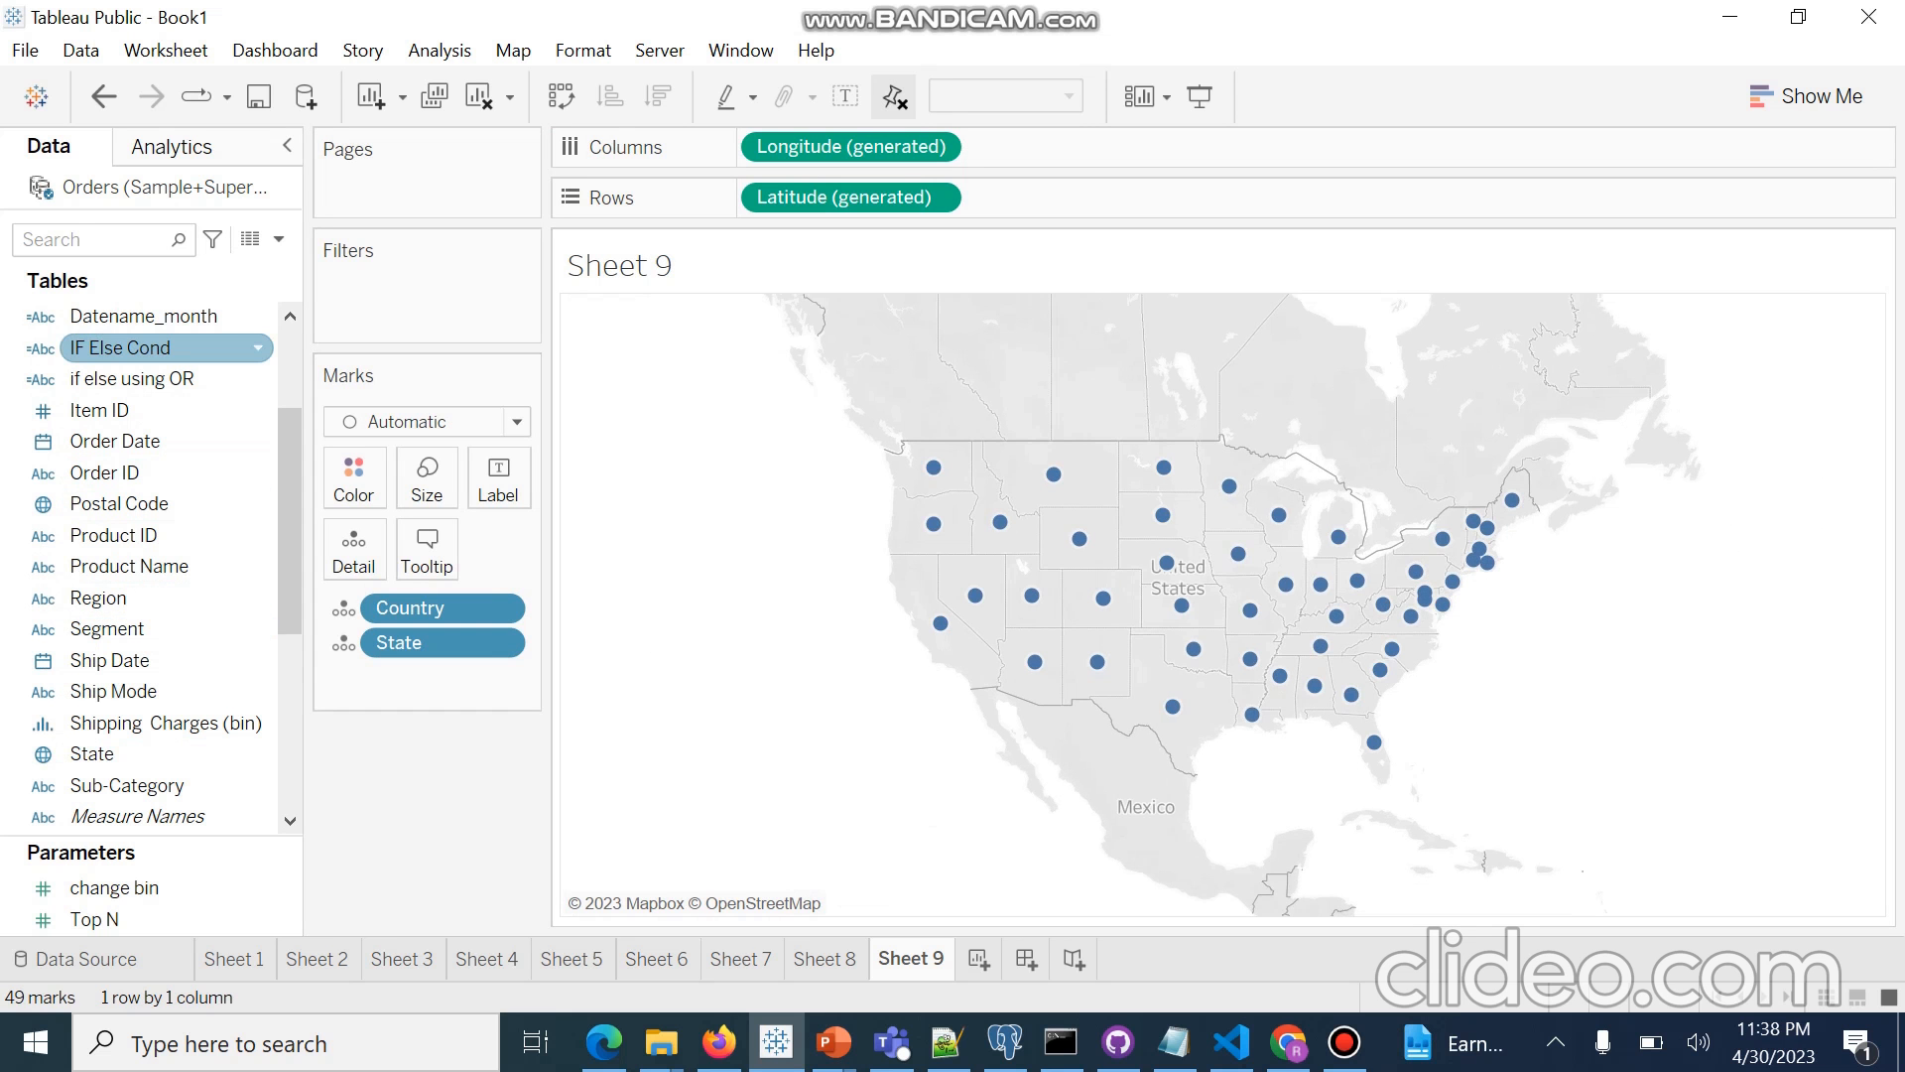
Color the states on the map by Sales.
click(289, 820)
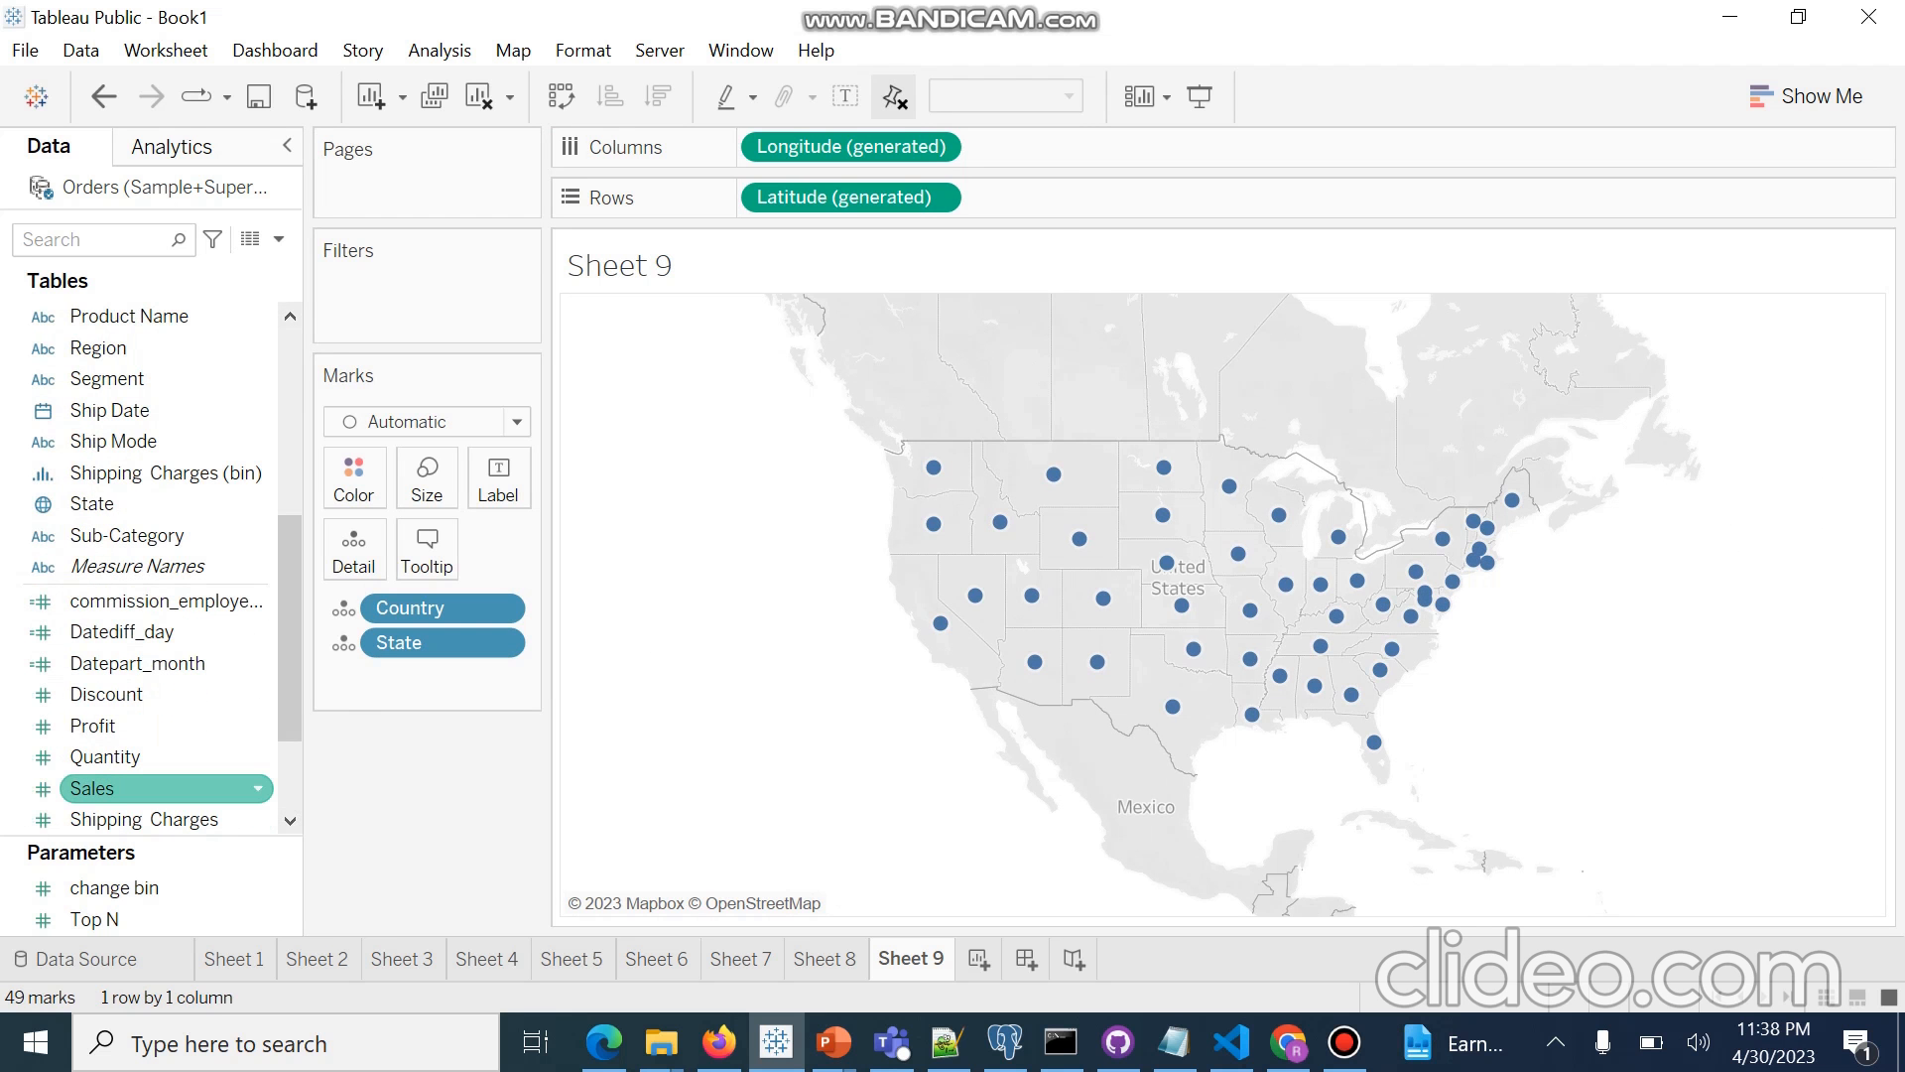
right_click(289, 616)
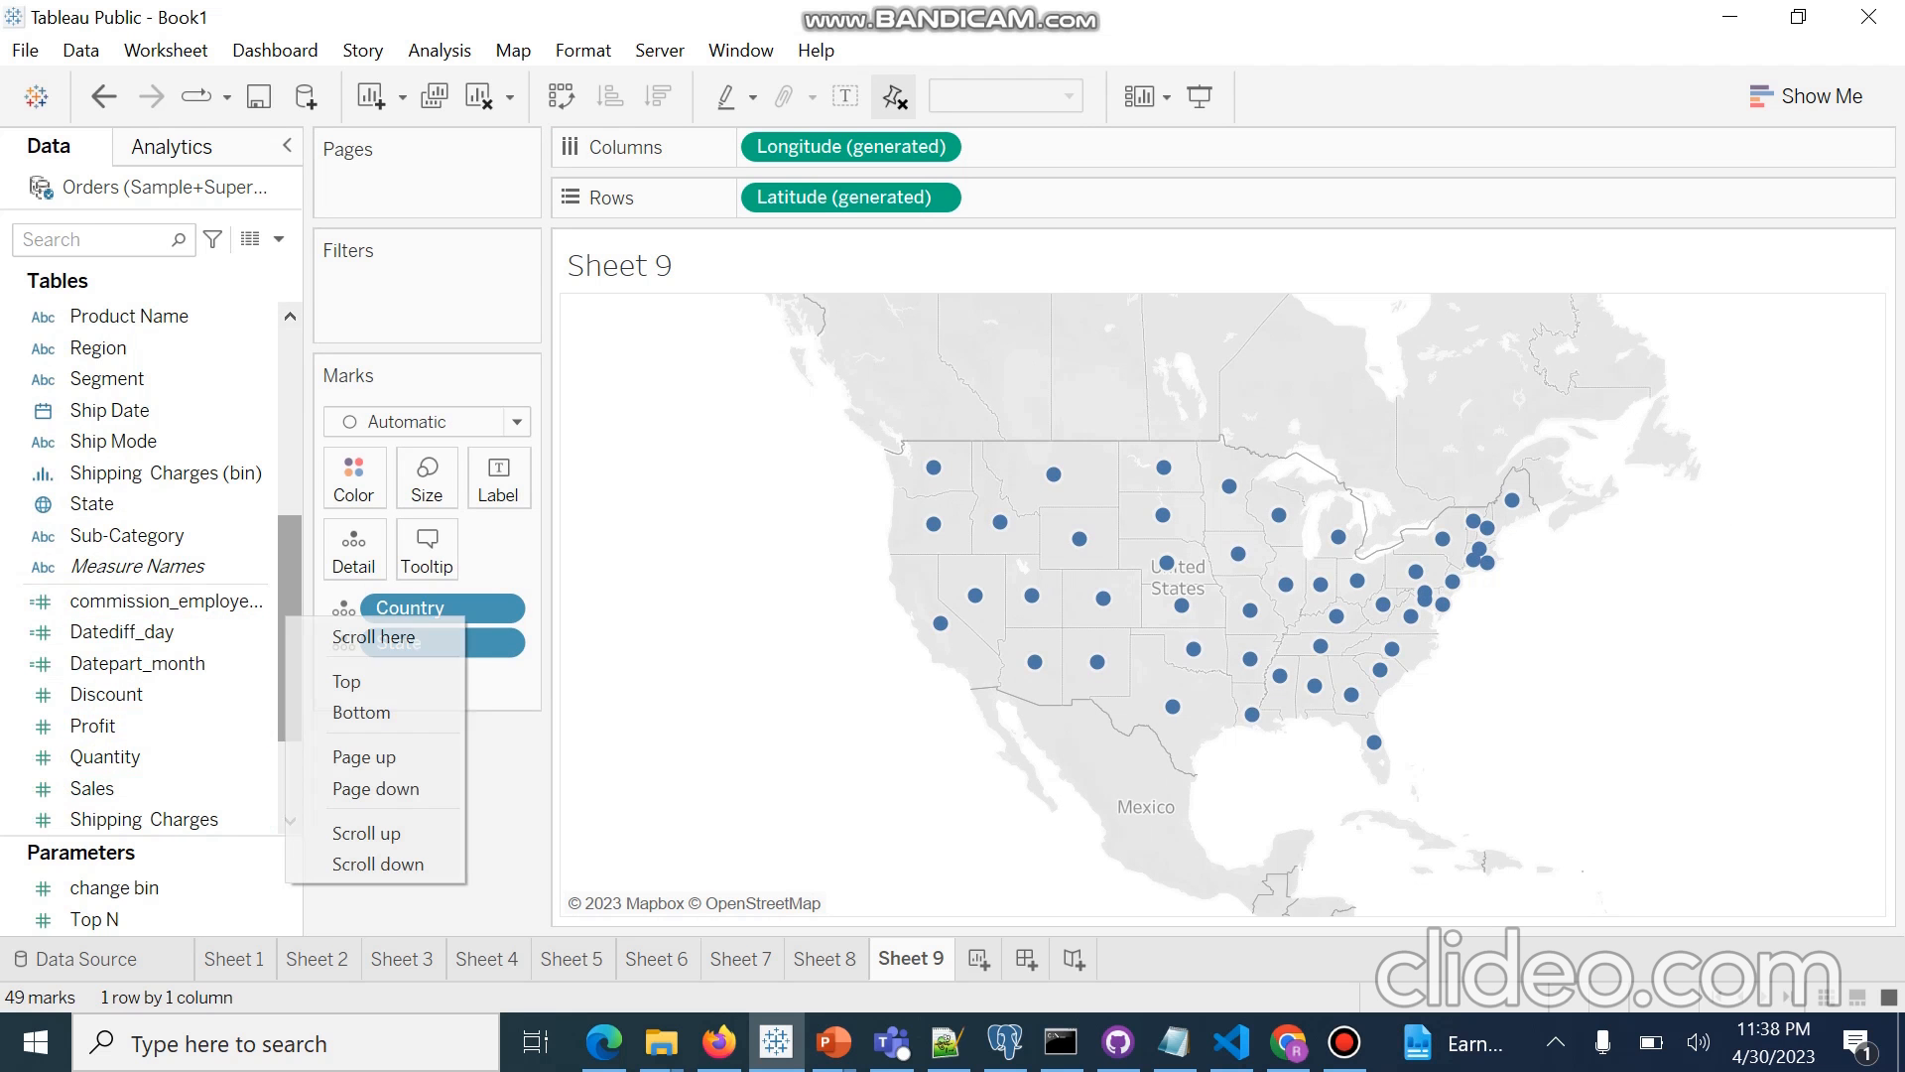
click(149, 789)
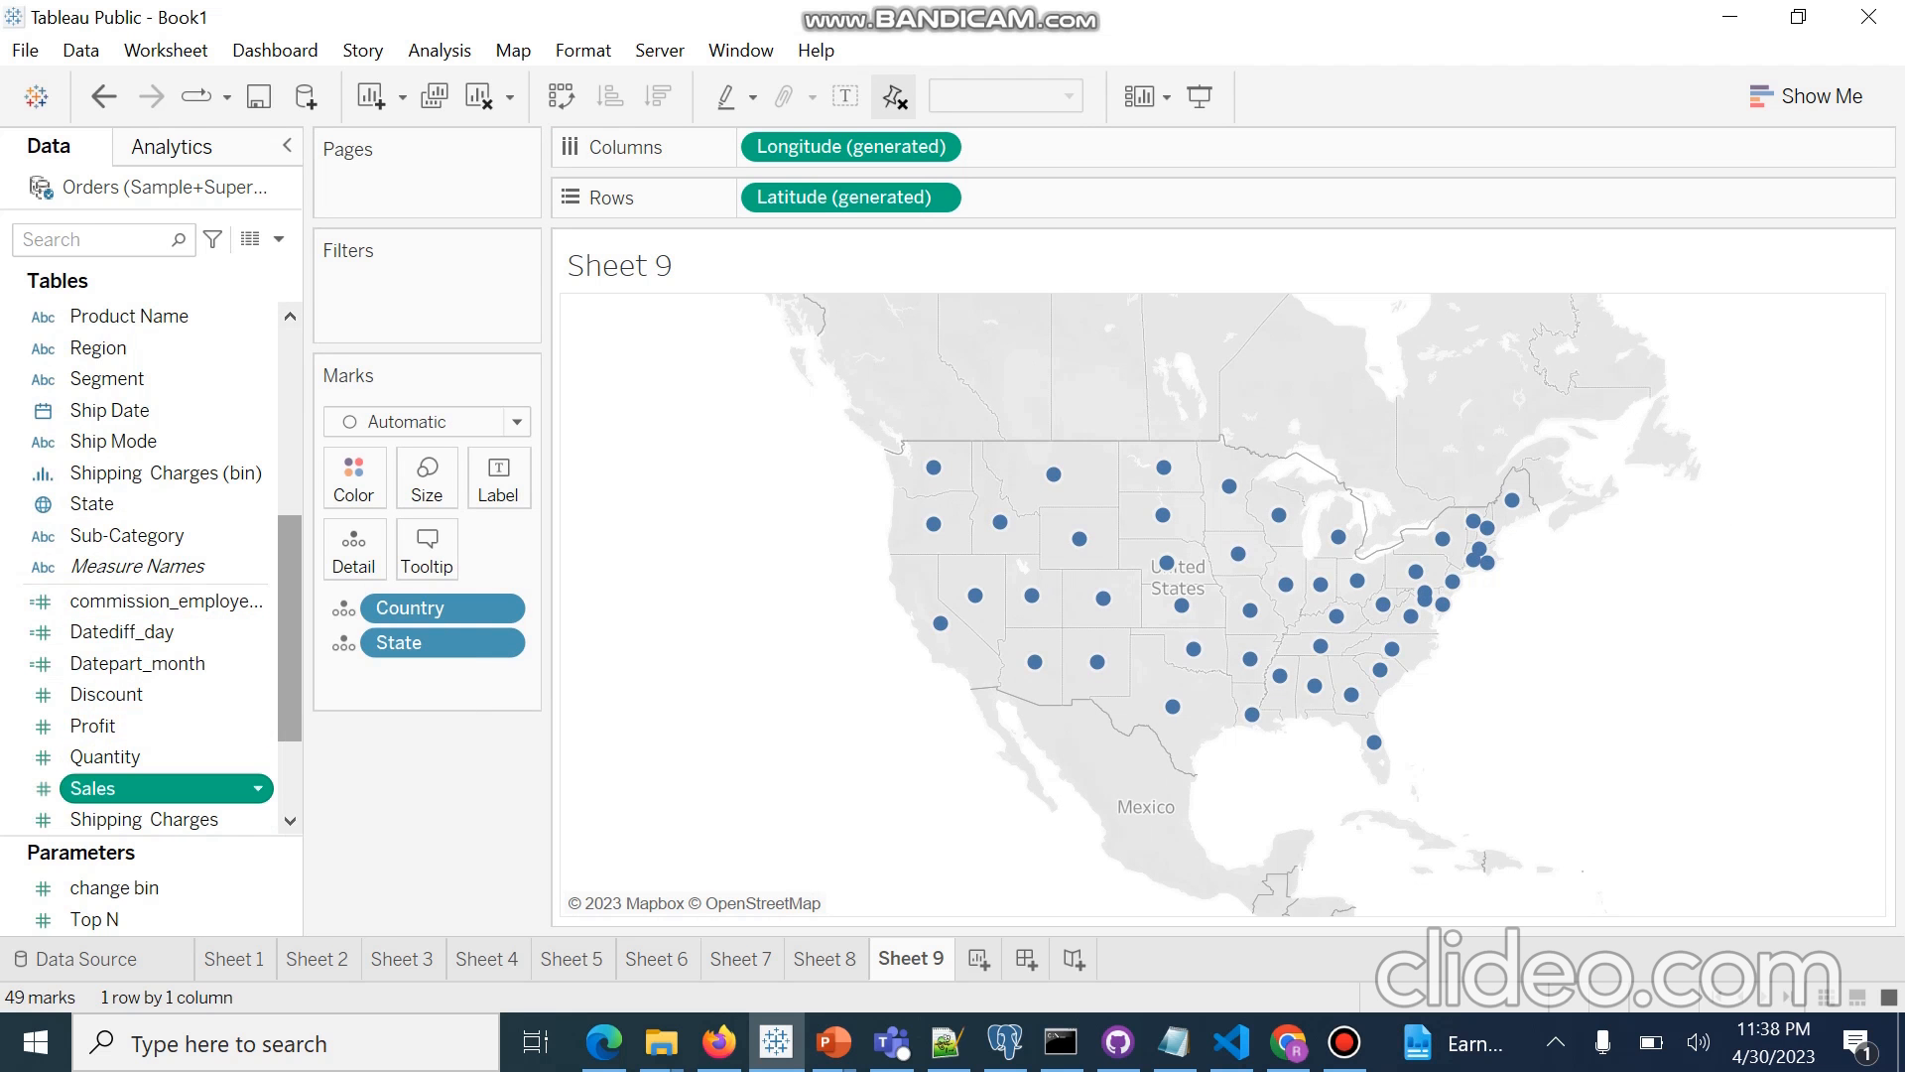
drag(149, 789, 337, 484)
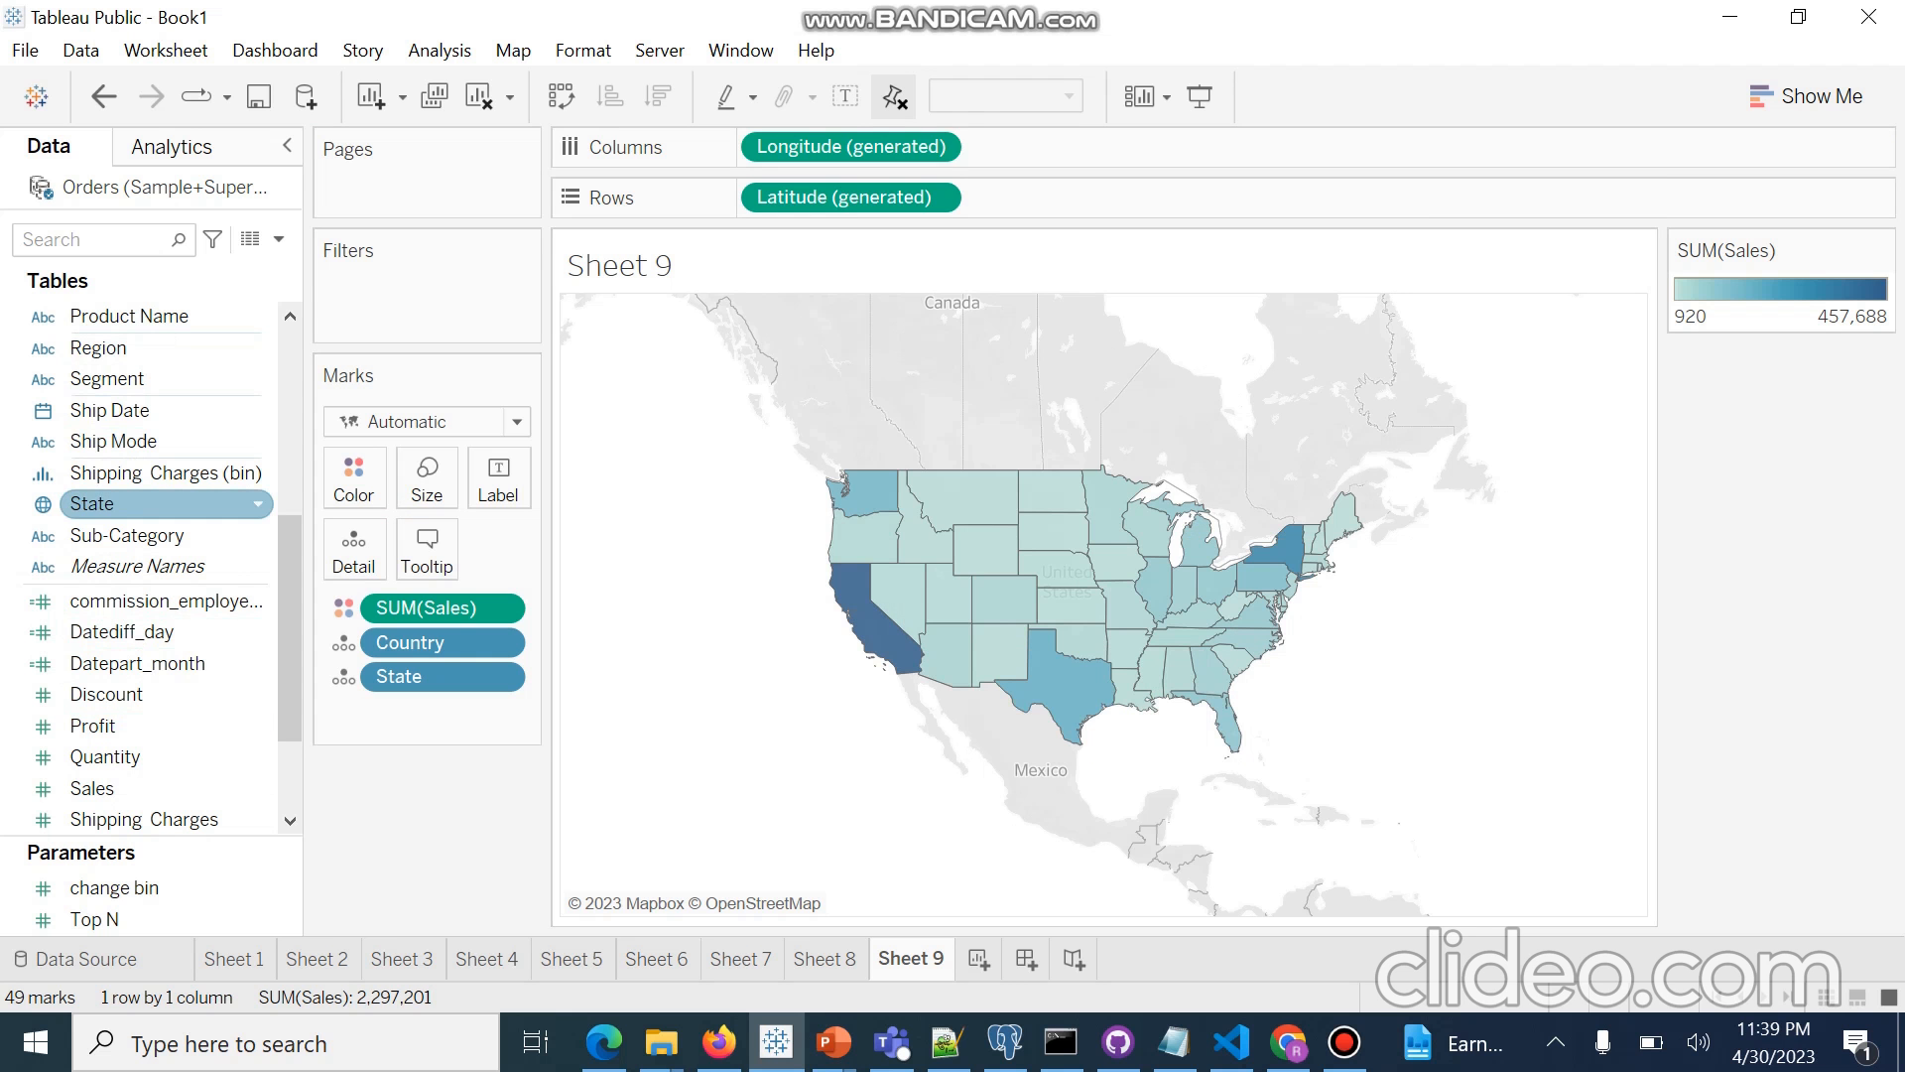
Label the map's states with the State field and inspect the sales of individual states.
drag(148, 503, 501, 474)
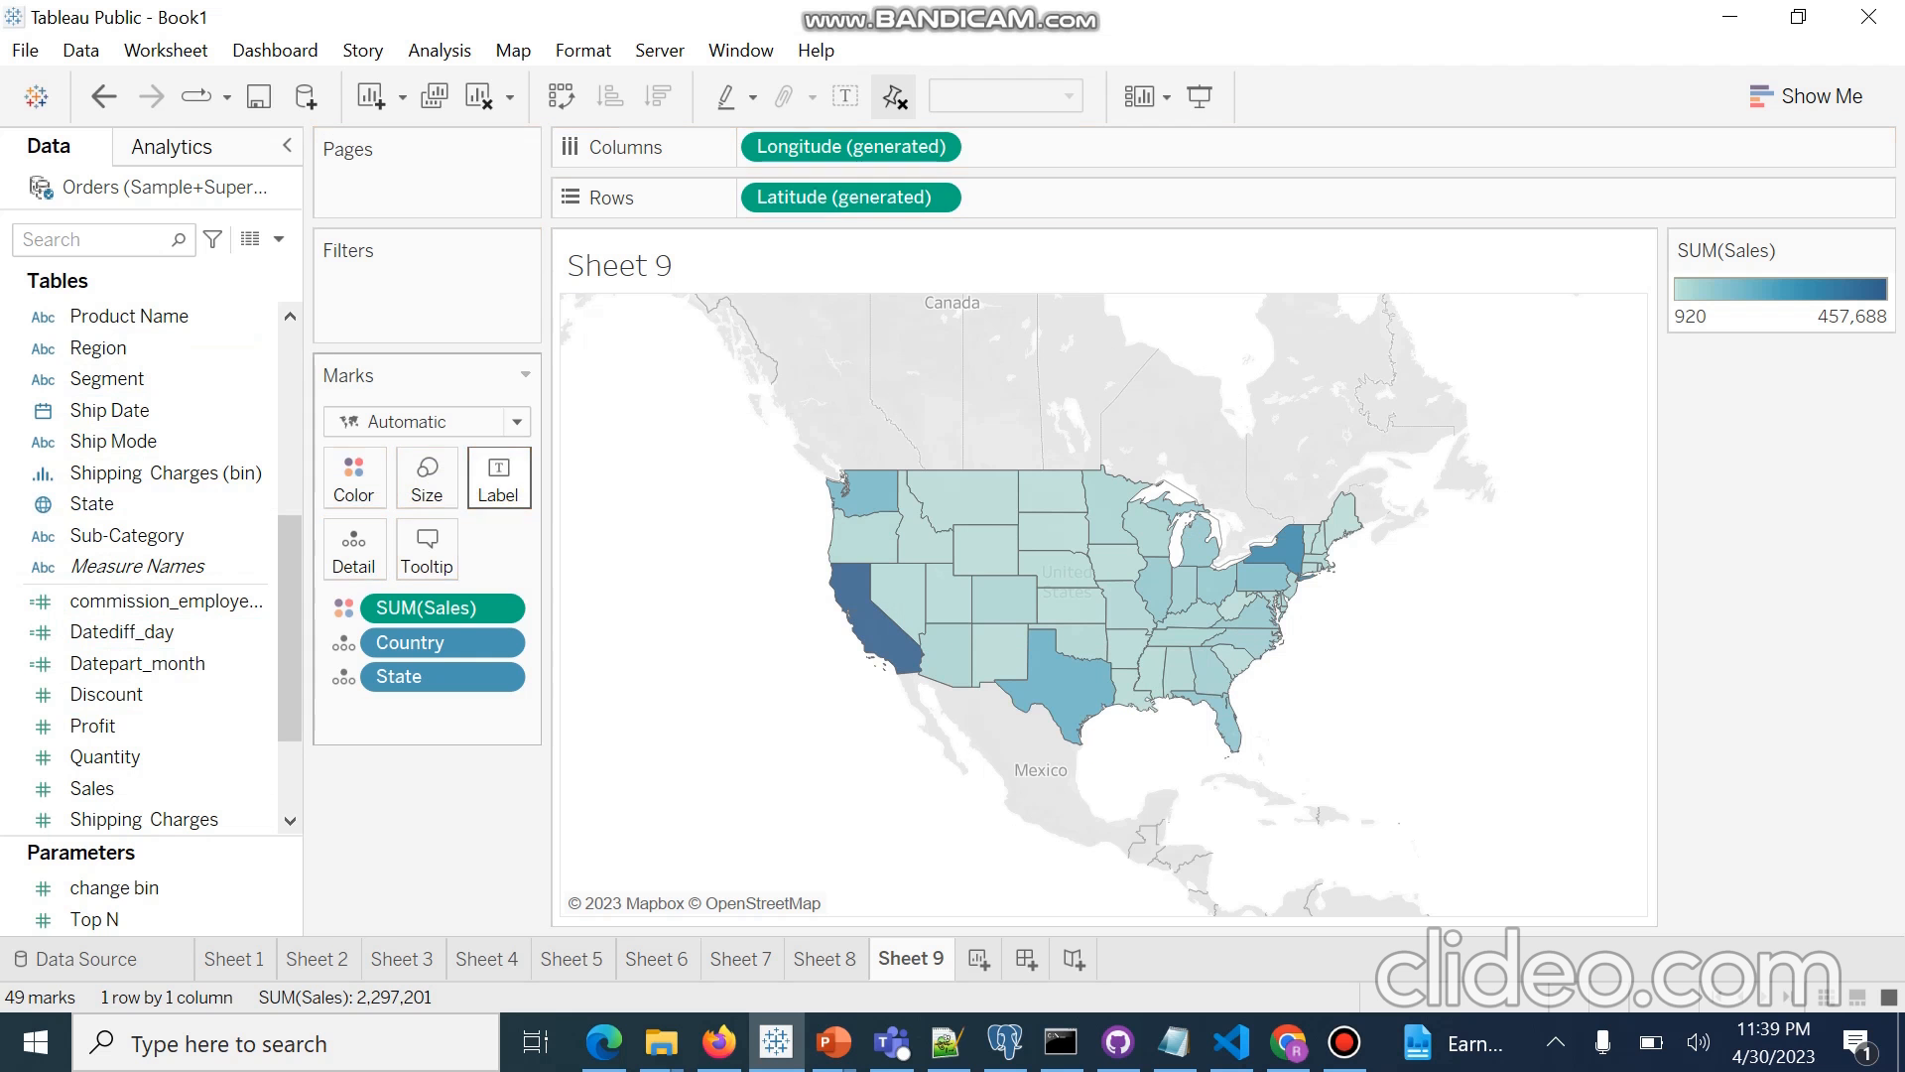
click(149, 504)
drag(149, 503, 501, 473)
mouse_move(595, 421)
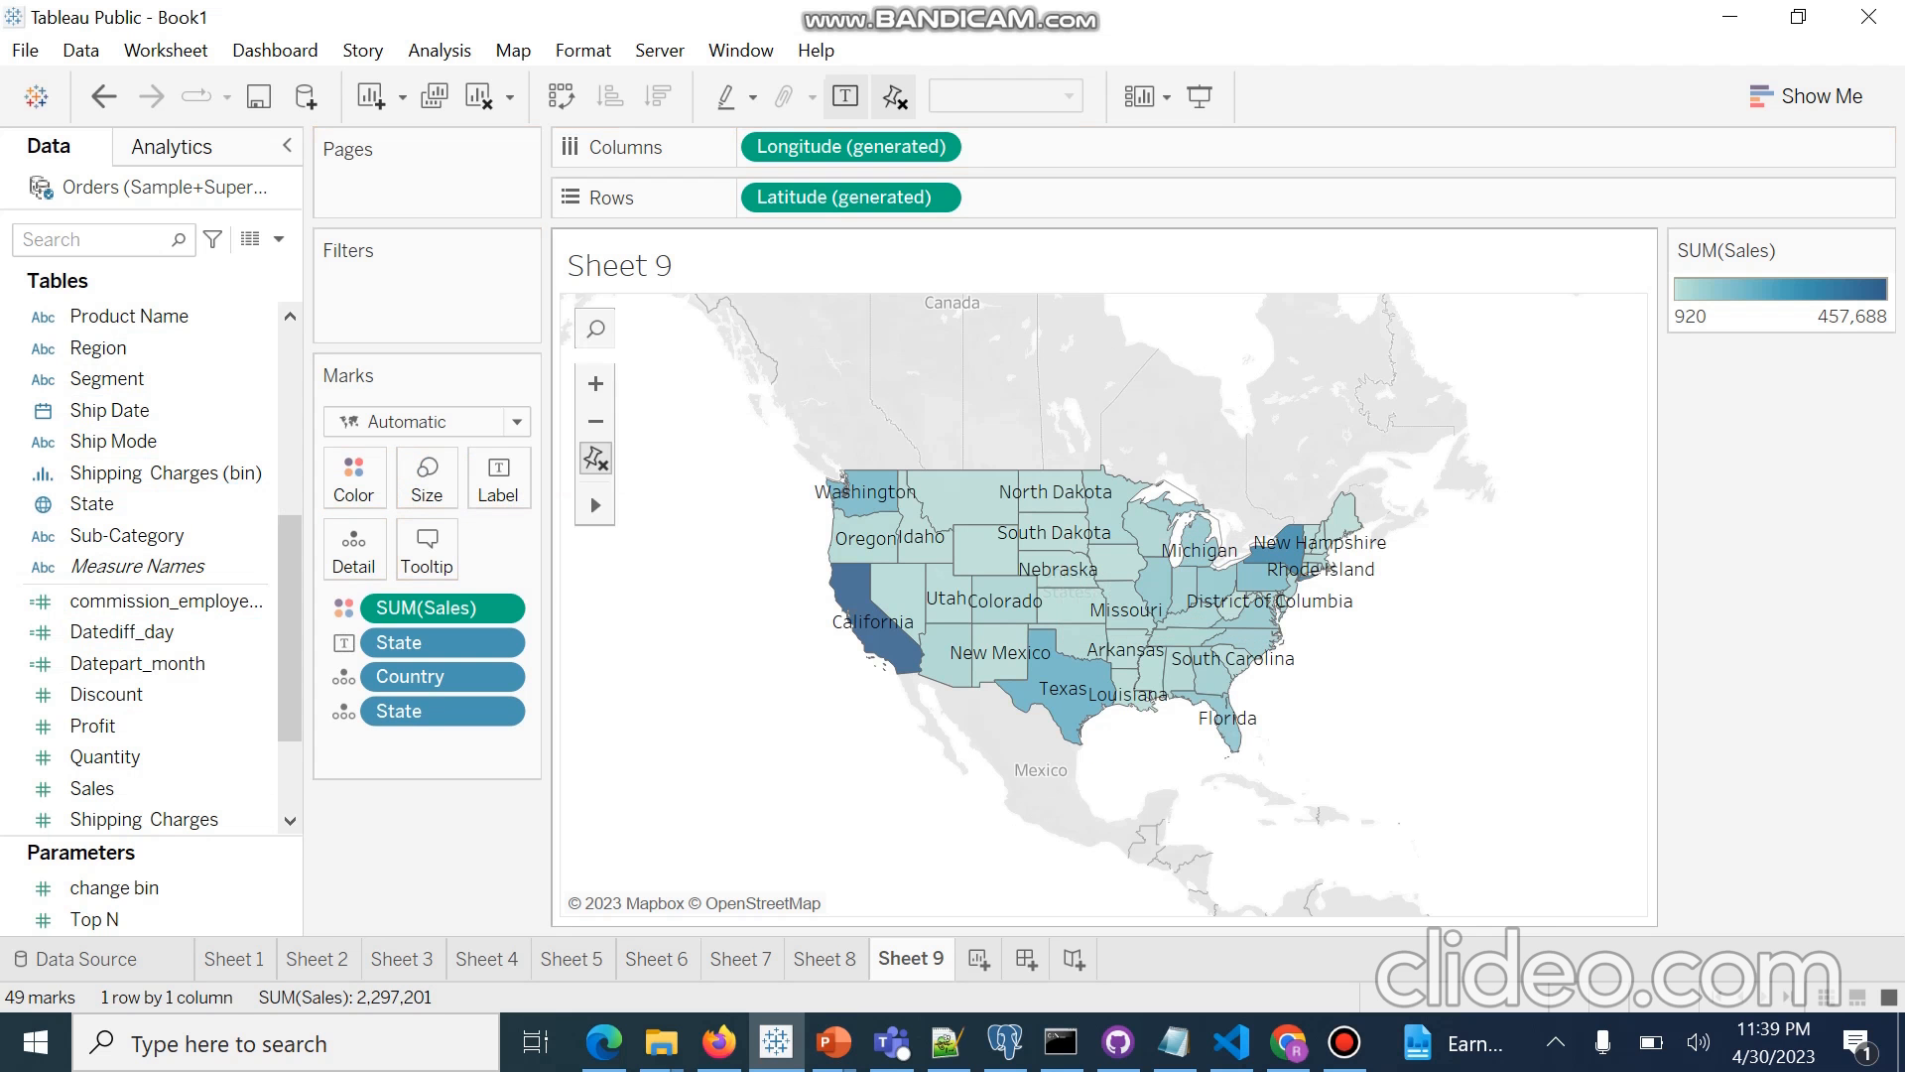
click(596, 384)
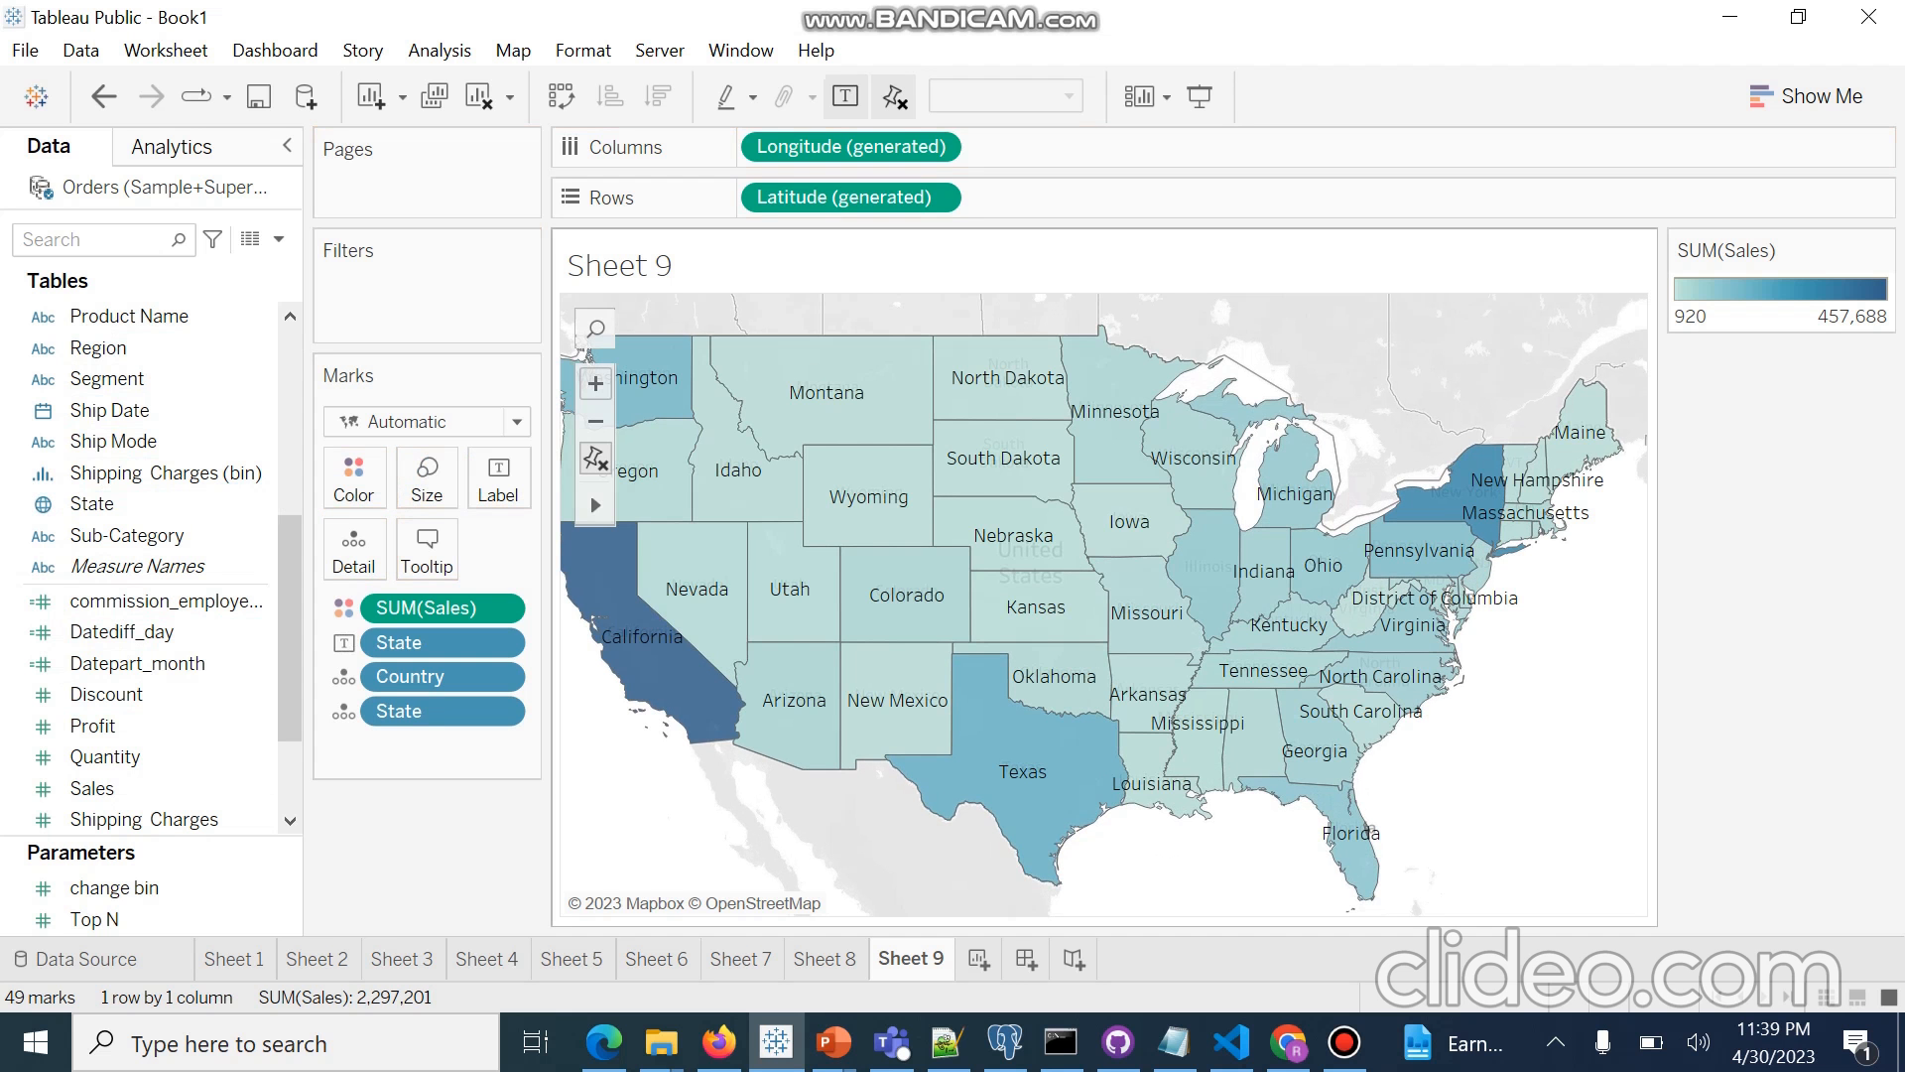
mouse_move(593, 621)
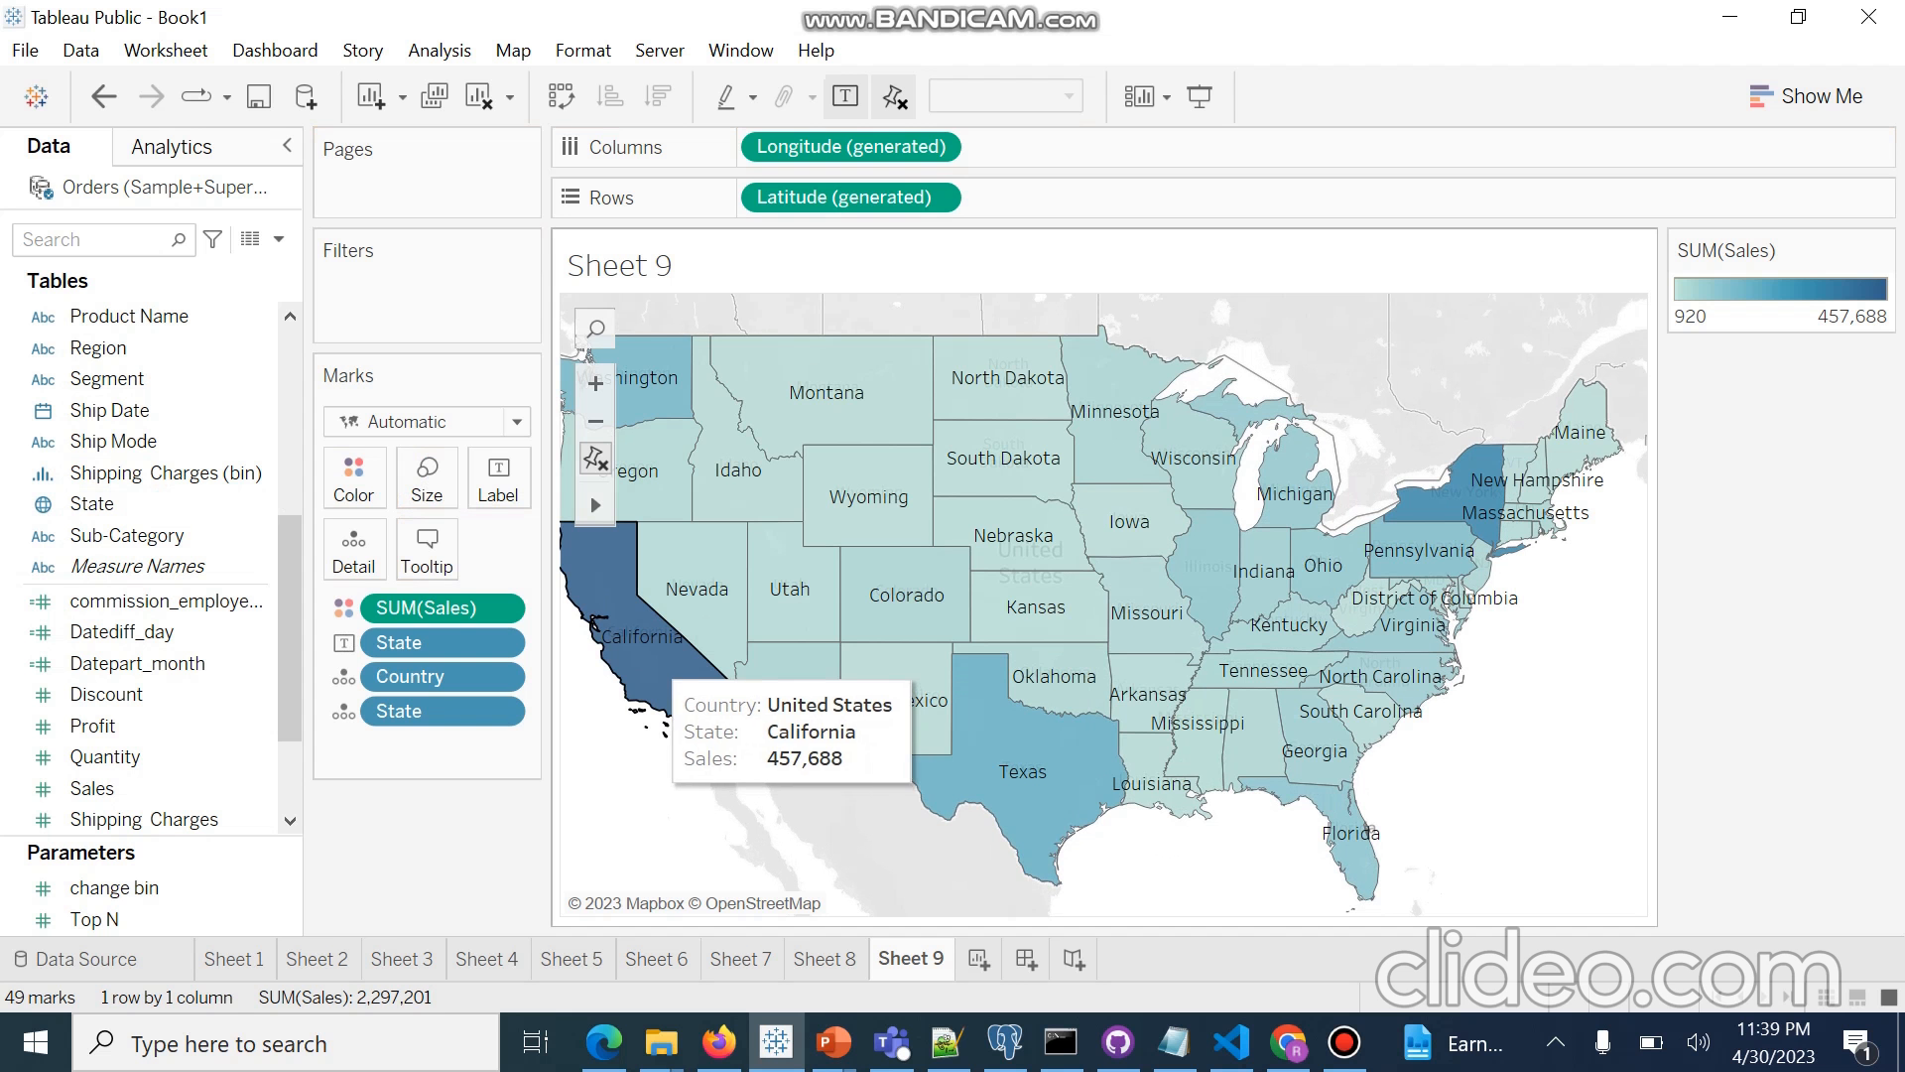
mouse_move(1103, 809)
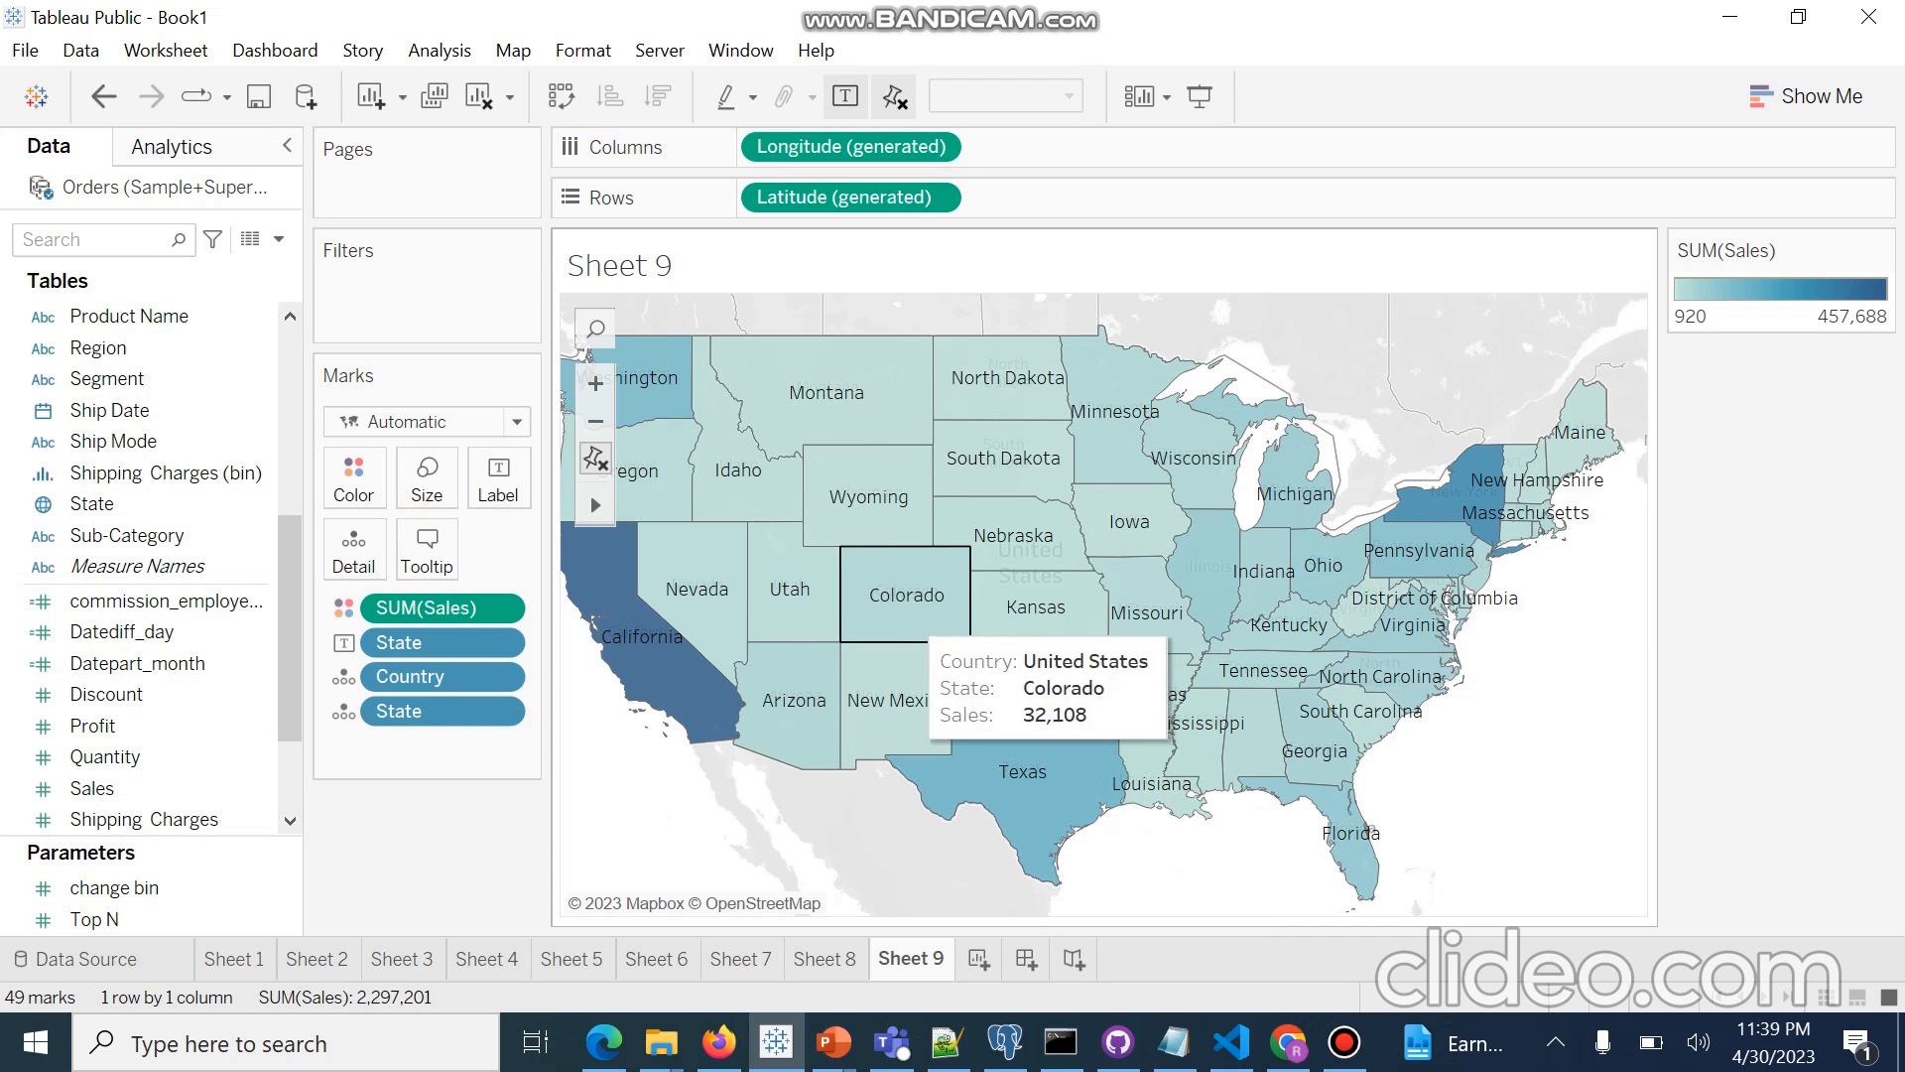
mouse_move(942, 692)
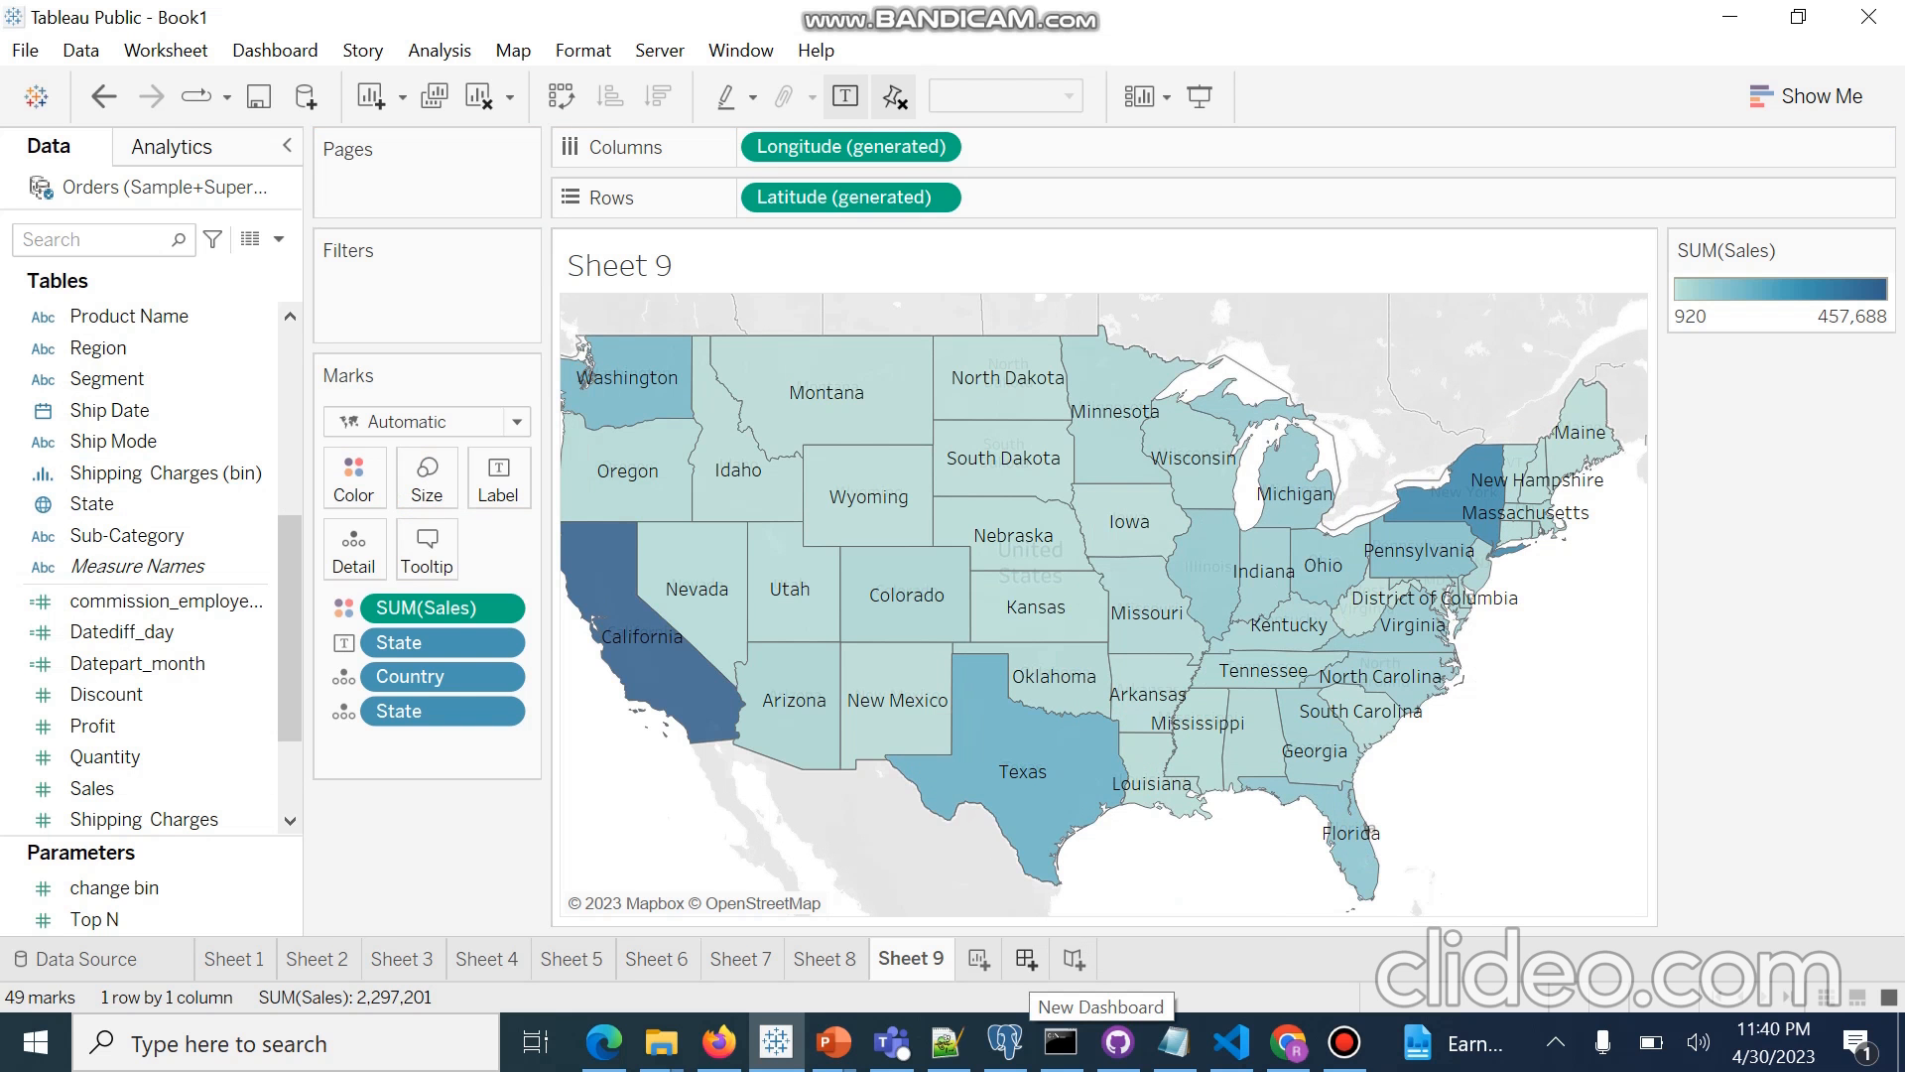
Create a new dashboard and place the Sheet 2 map on it.
click(1026, 958)
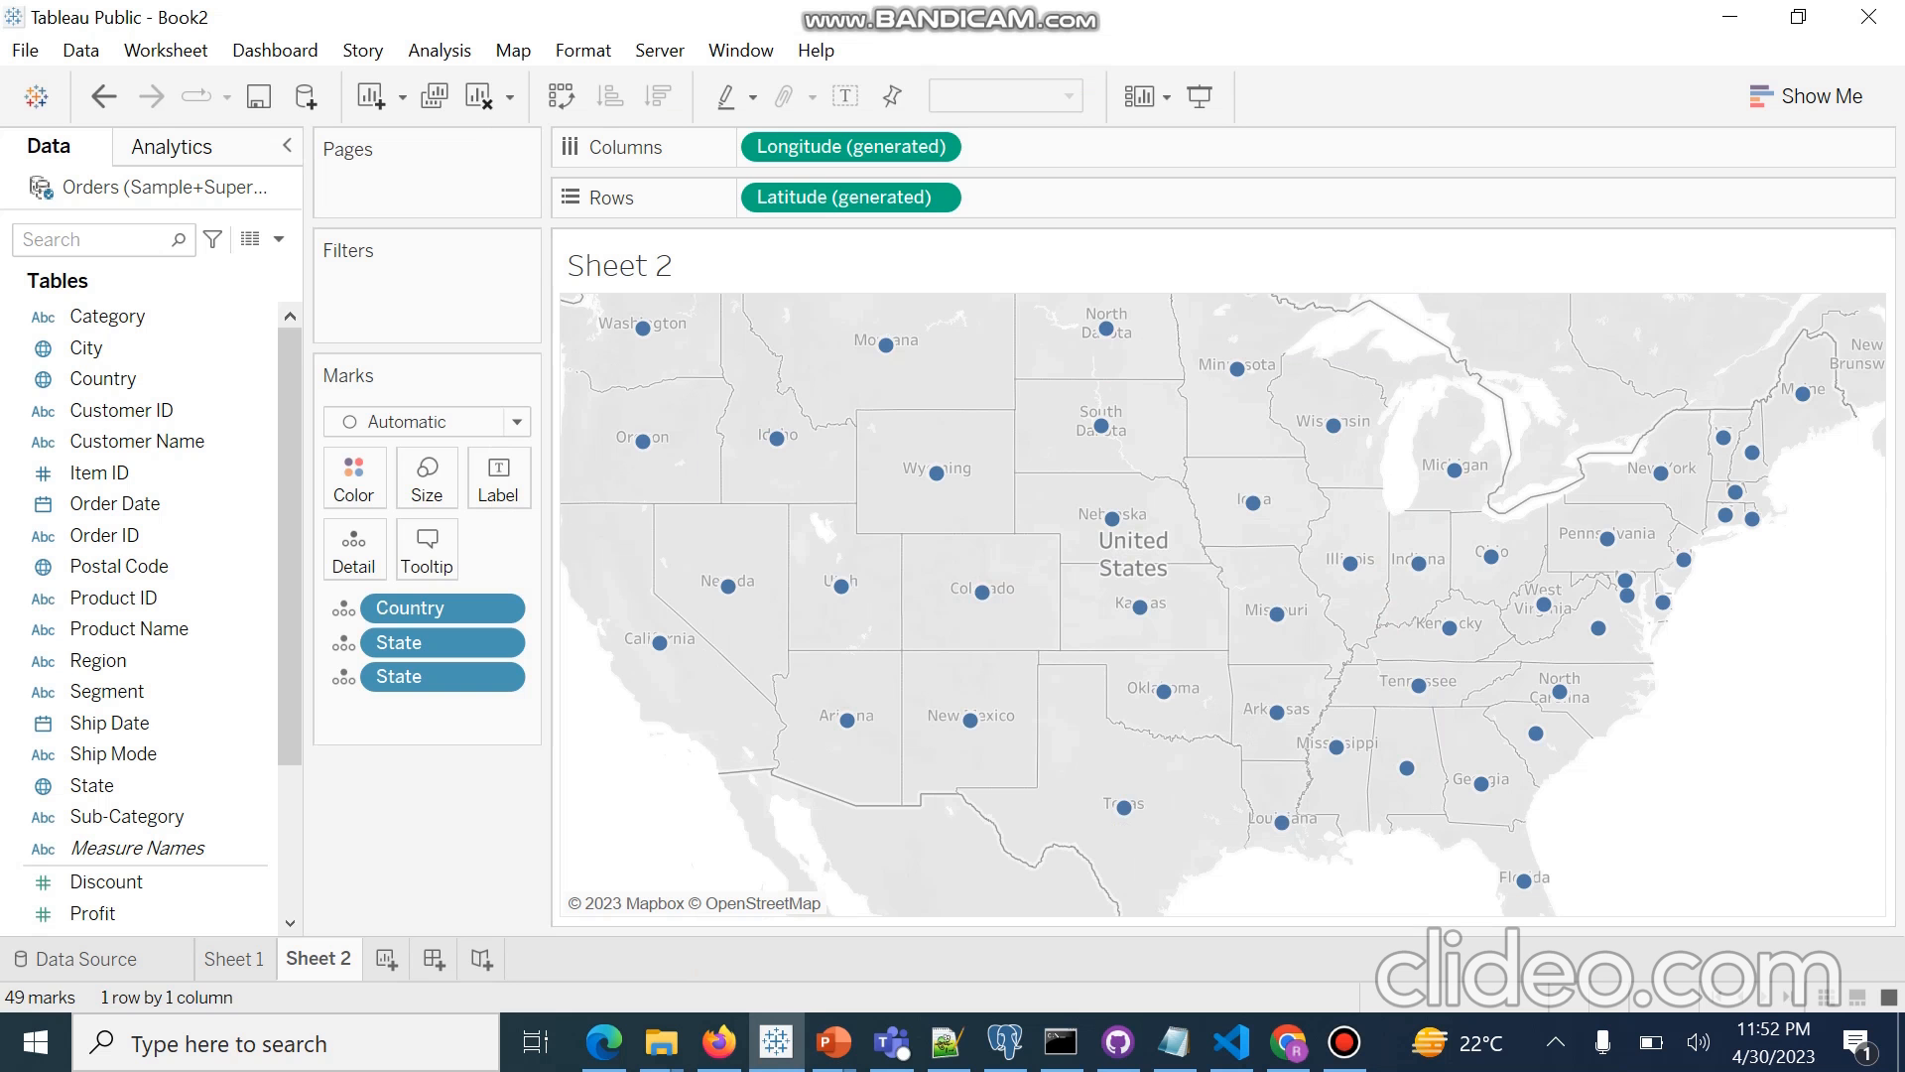
click(434, 959)
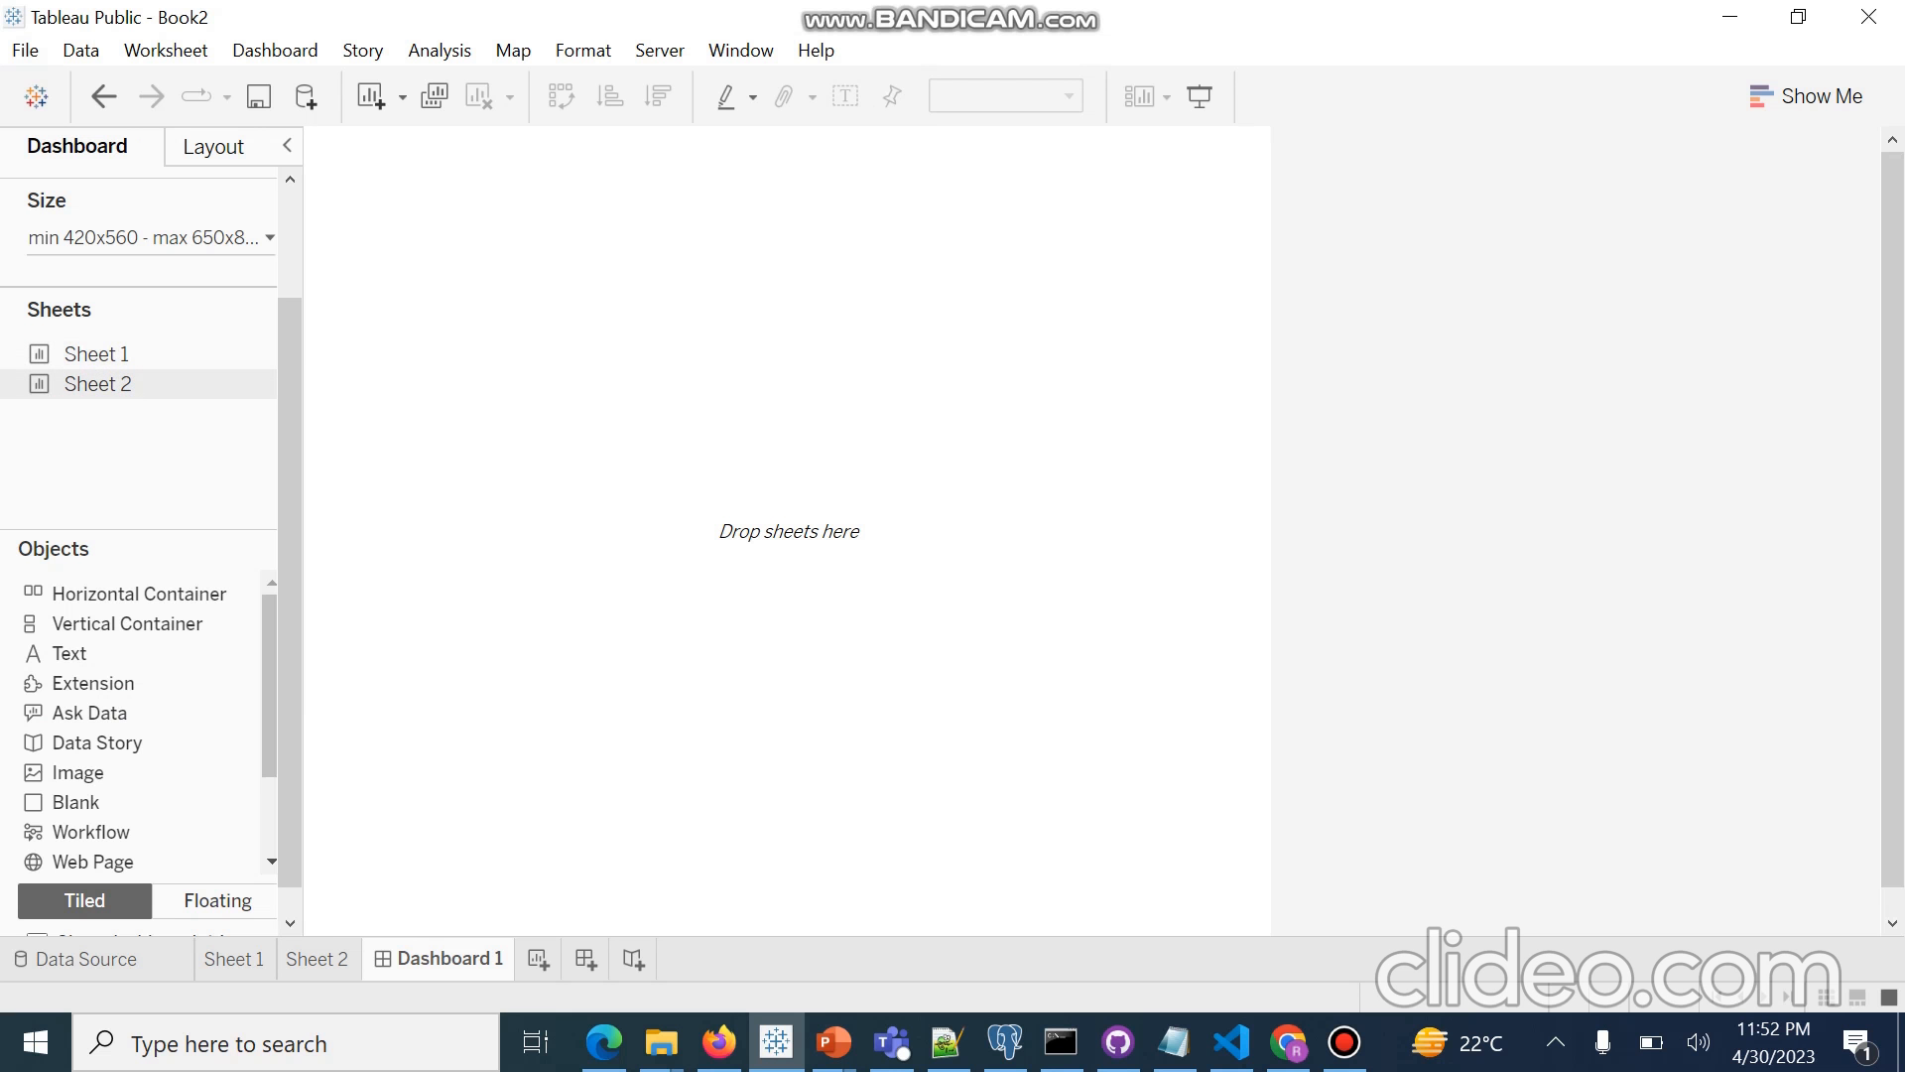
drag(97, 384, 353, 409)
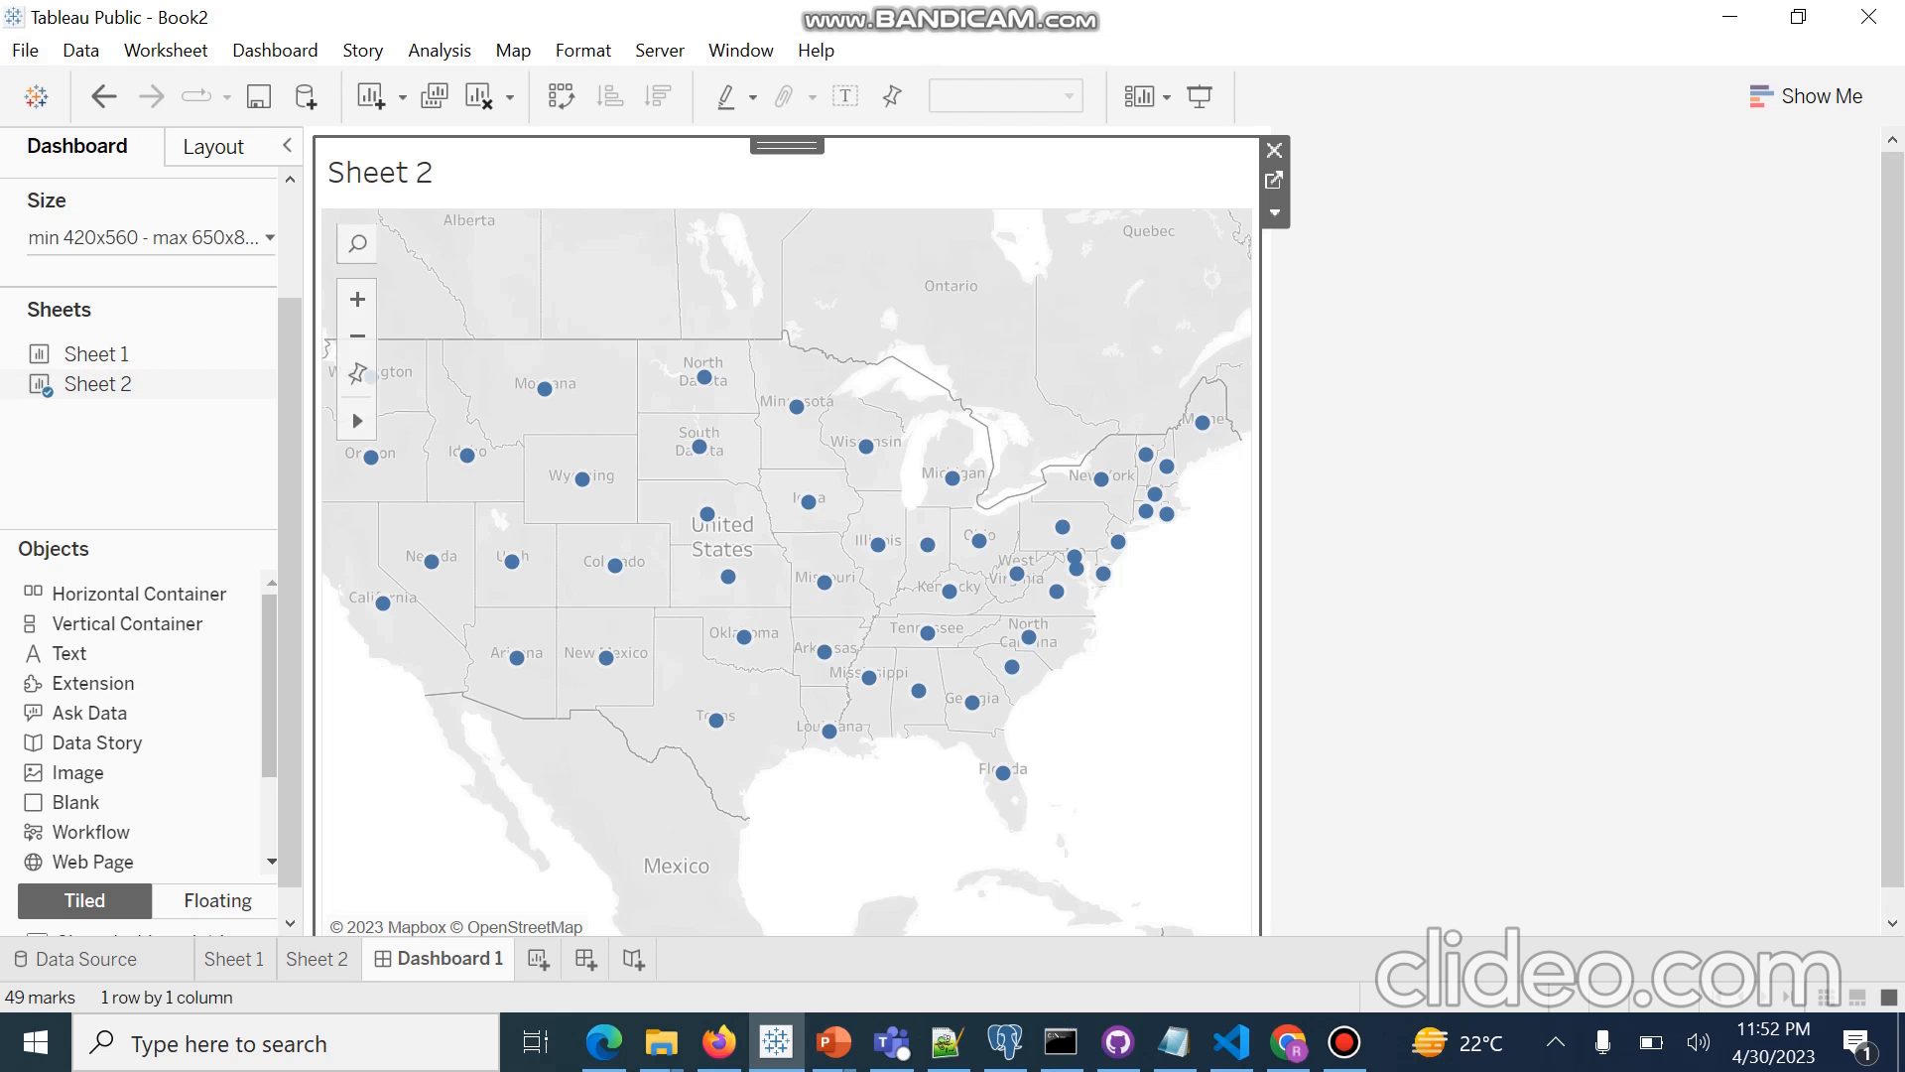
Try placing Sheet 1 side by side with the Sheet 2 map, and remove it from the dashboard.
click(97, 354)
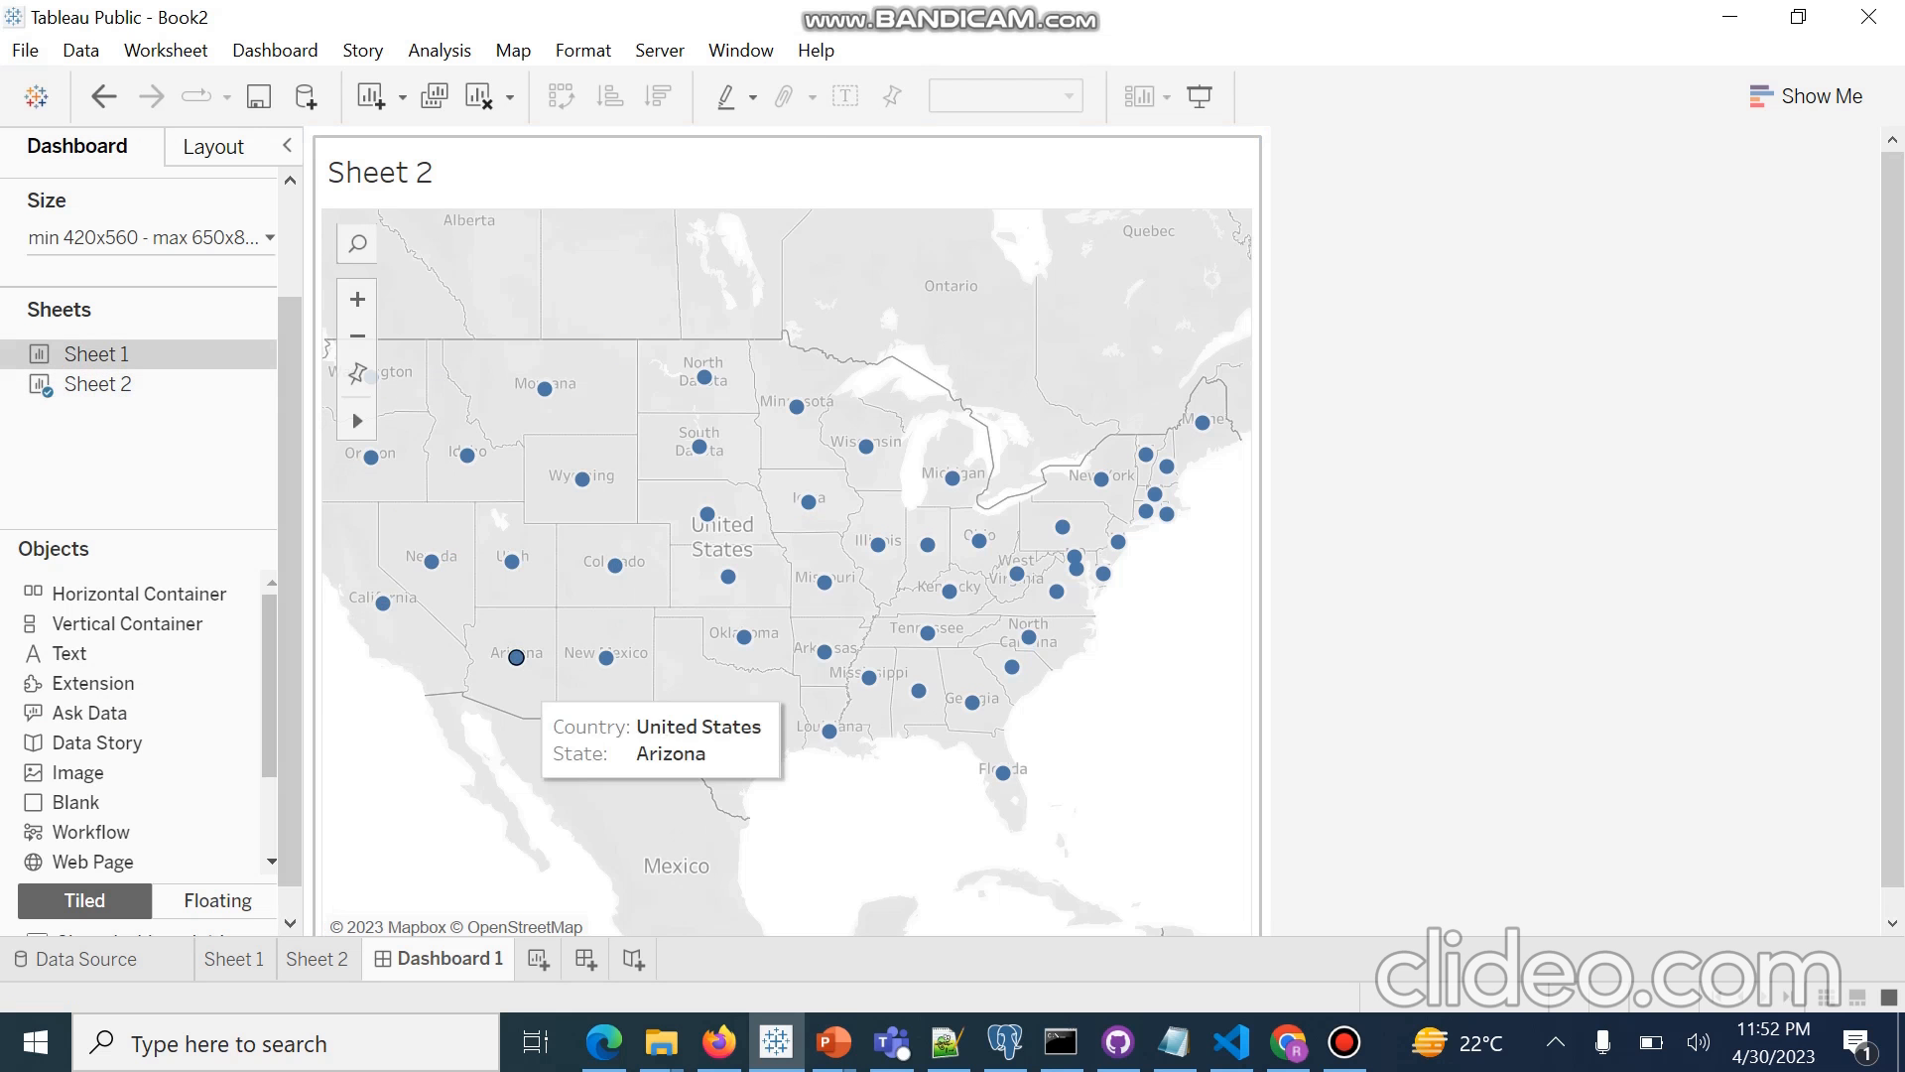
click(595, 416)
drag(97, 354, 417, 427)
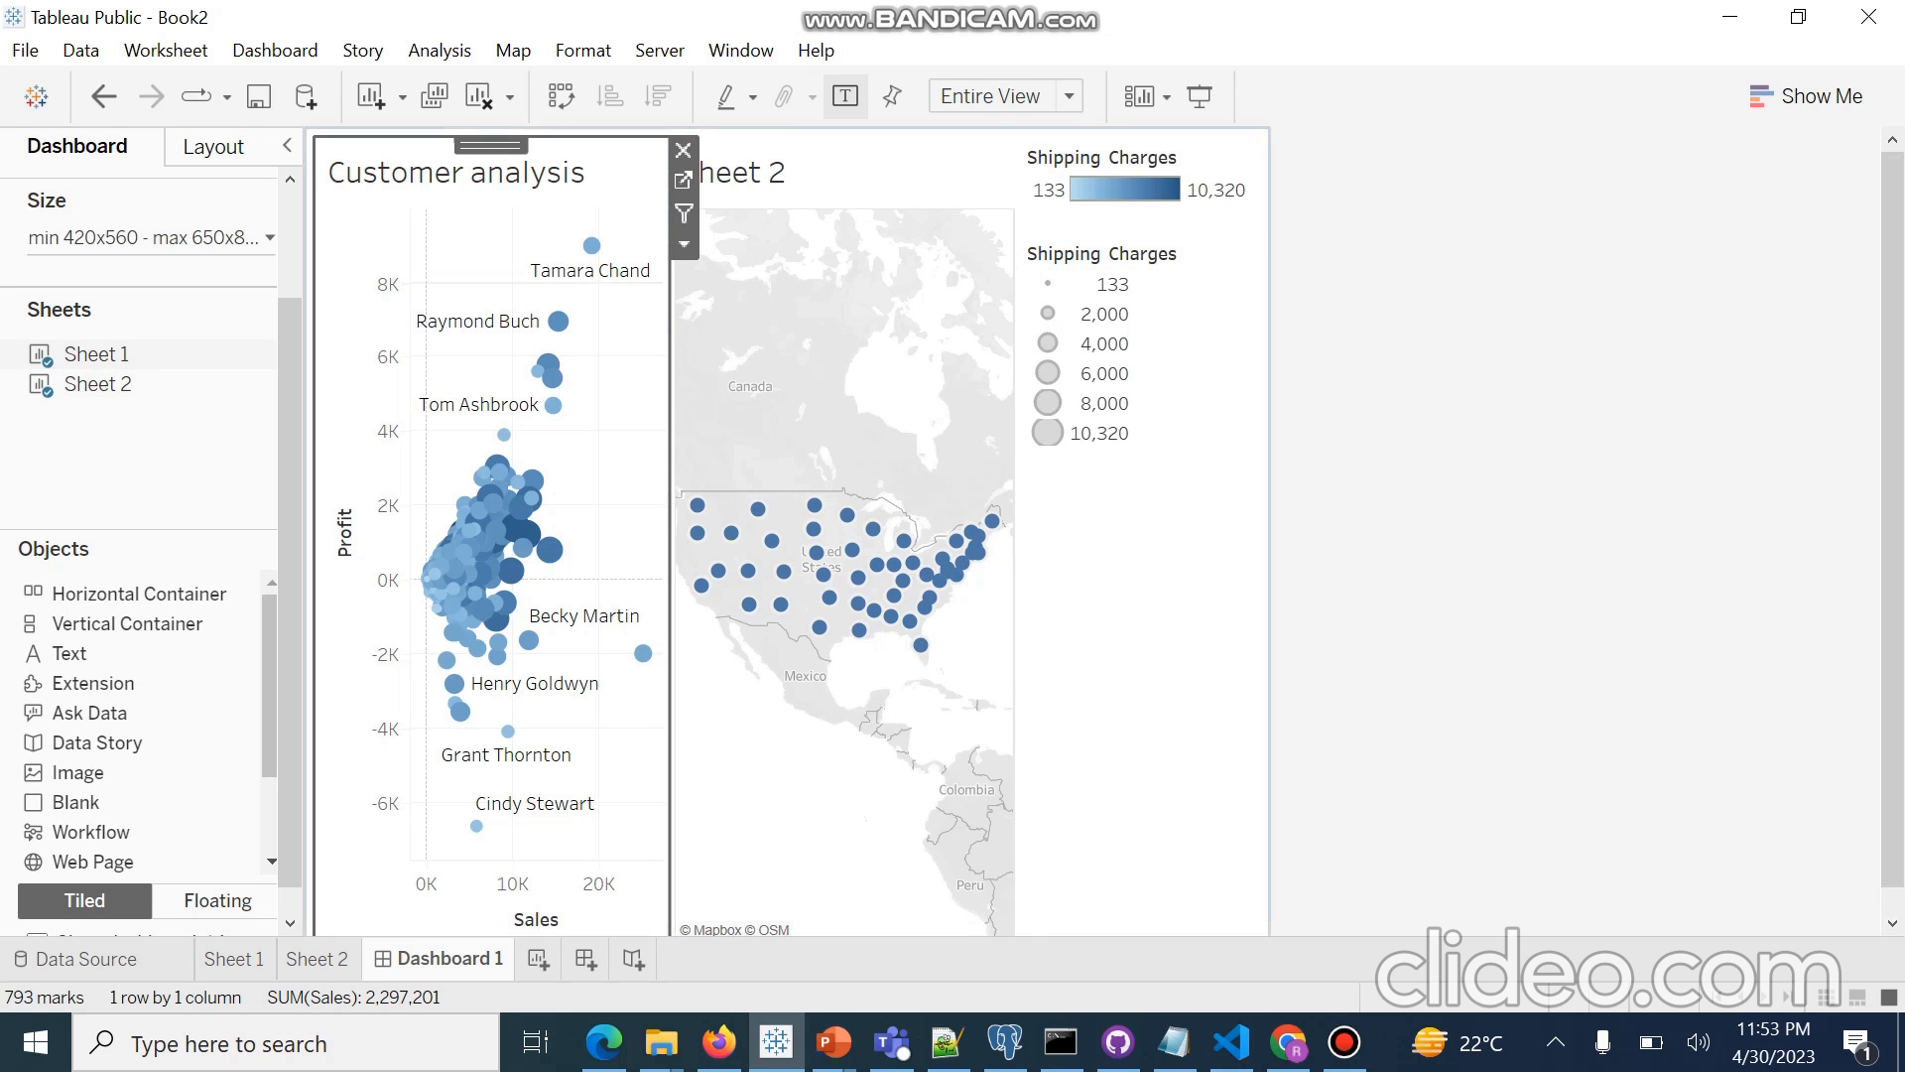
key(Delete)
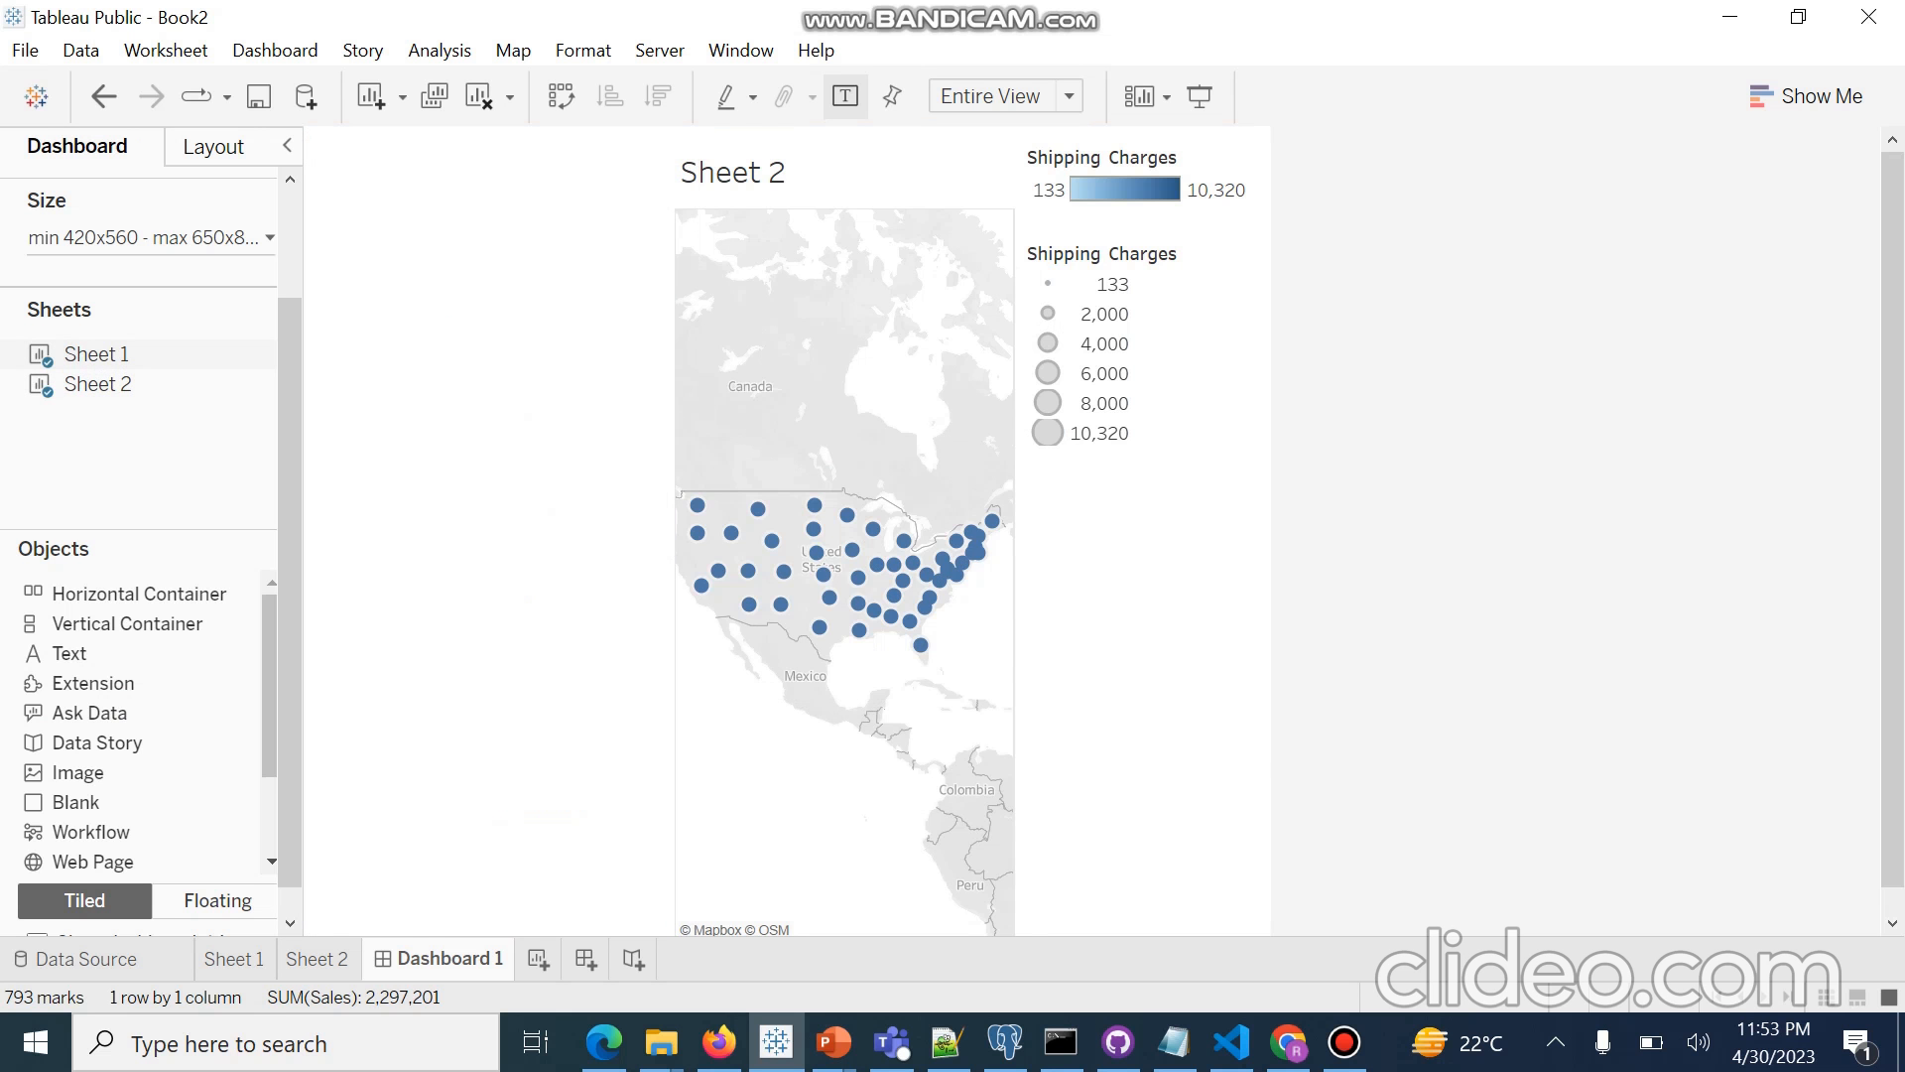
key(ctrl+z)
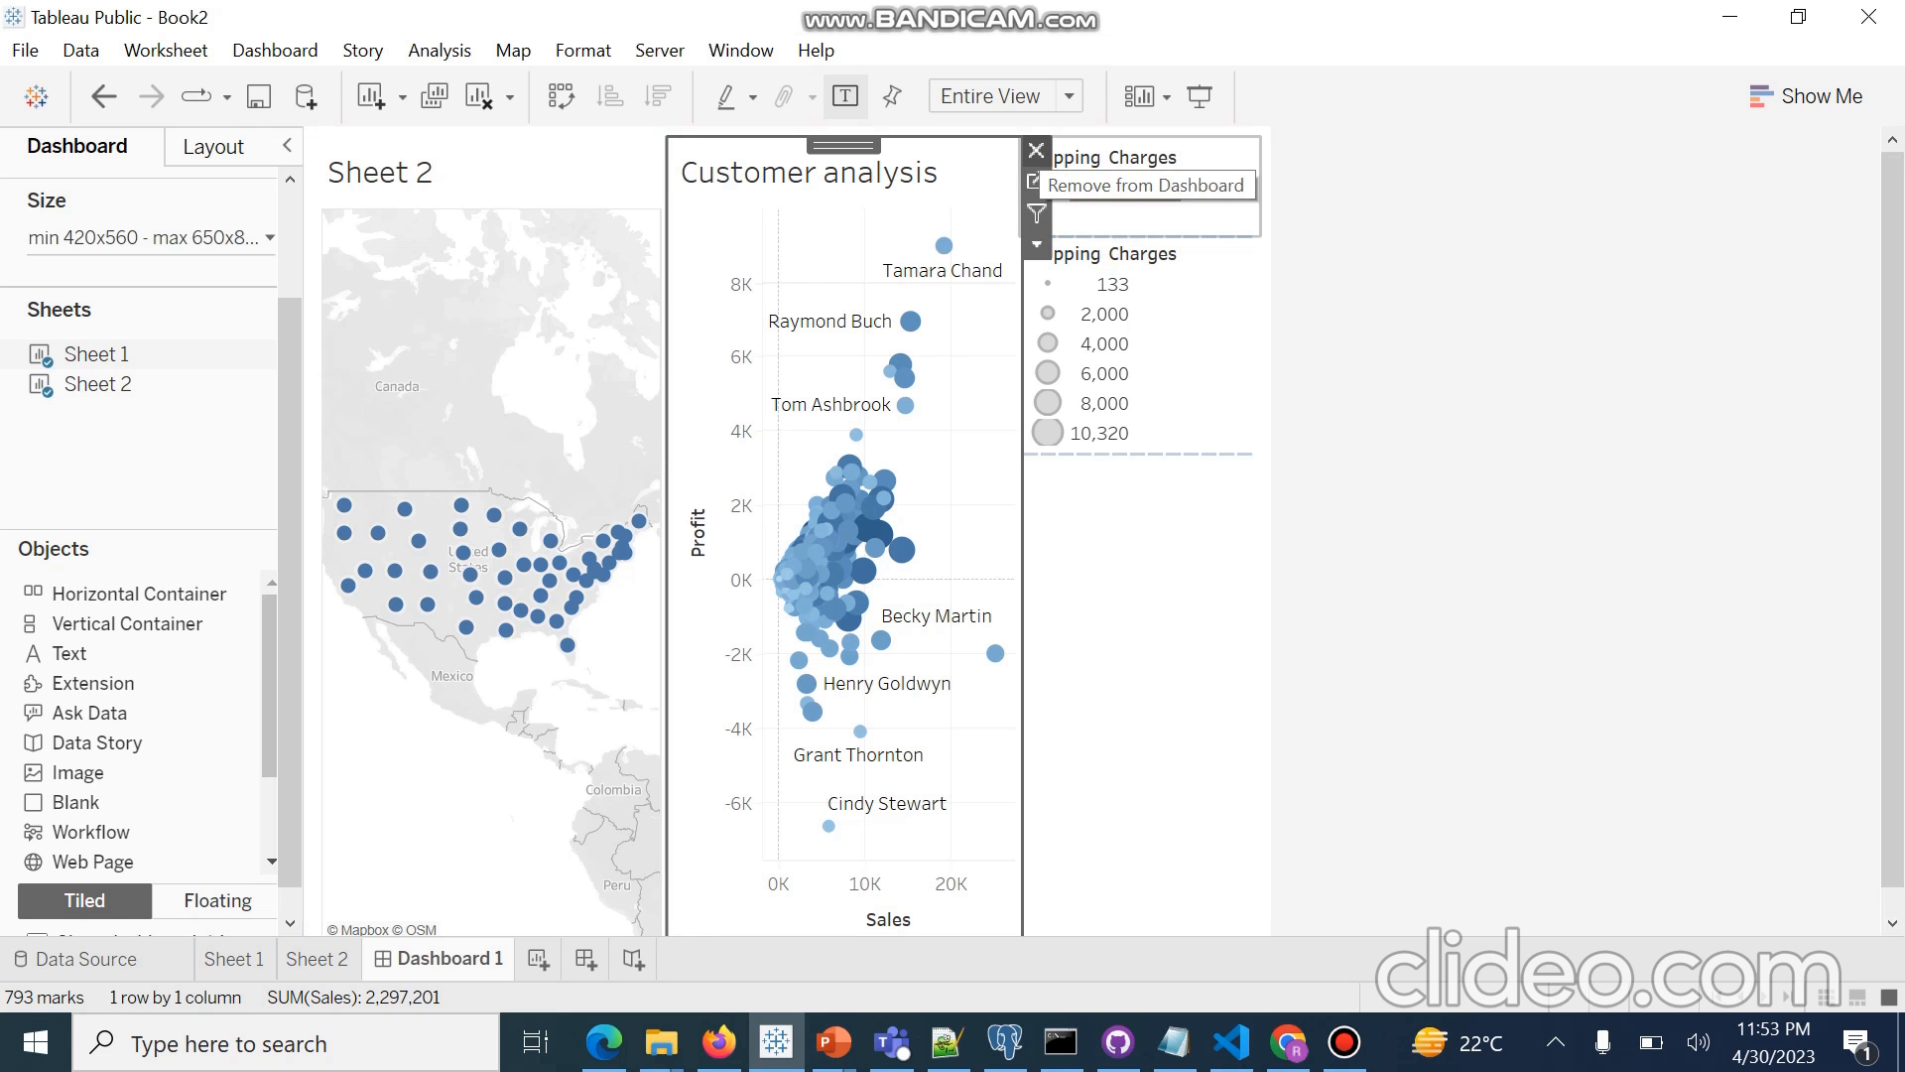
click(1036, 150)
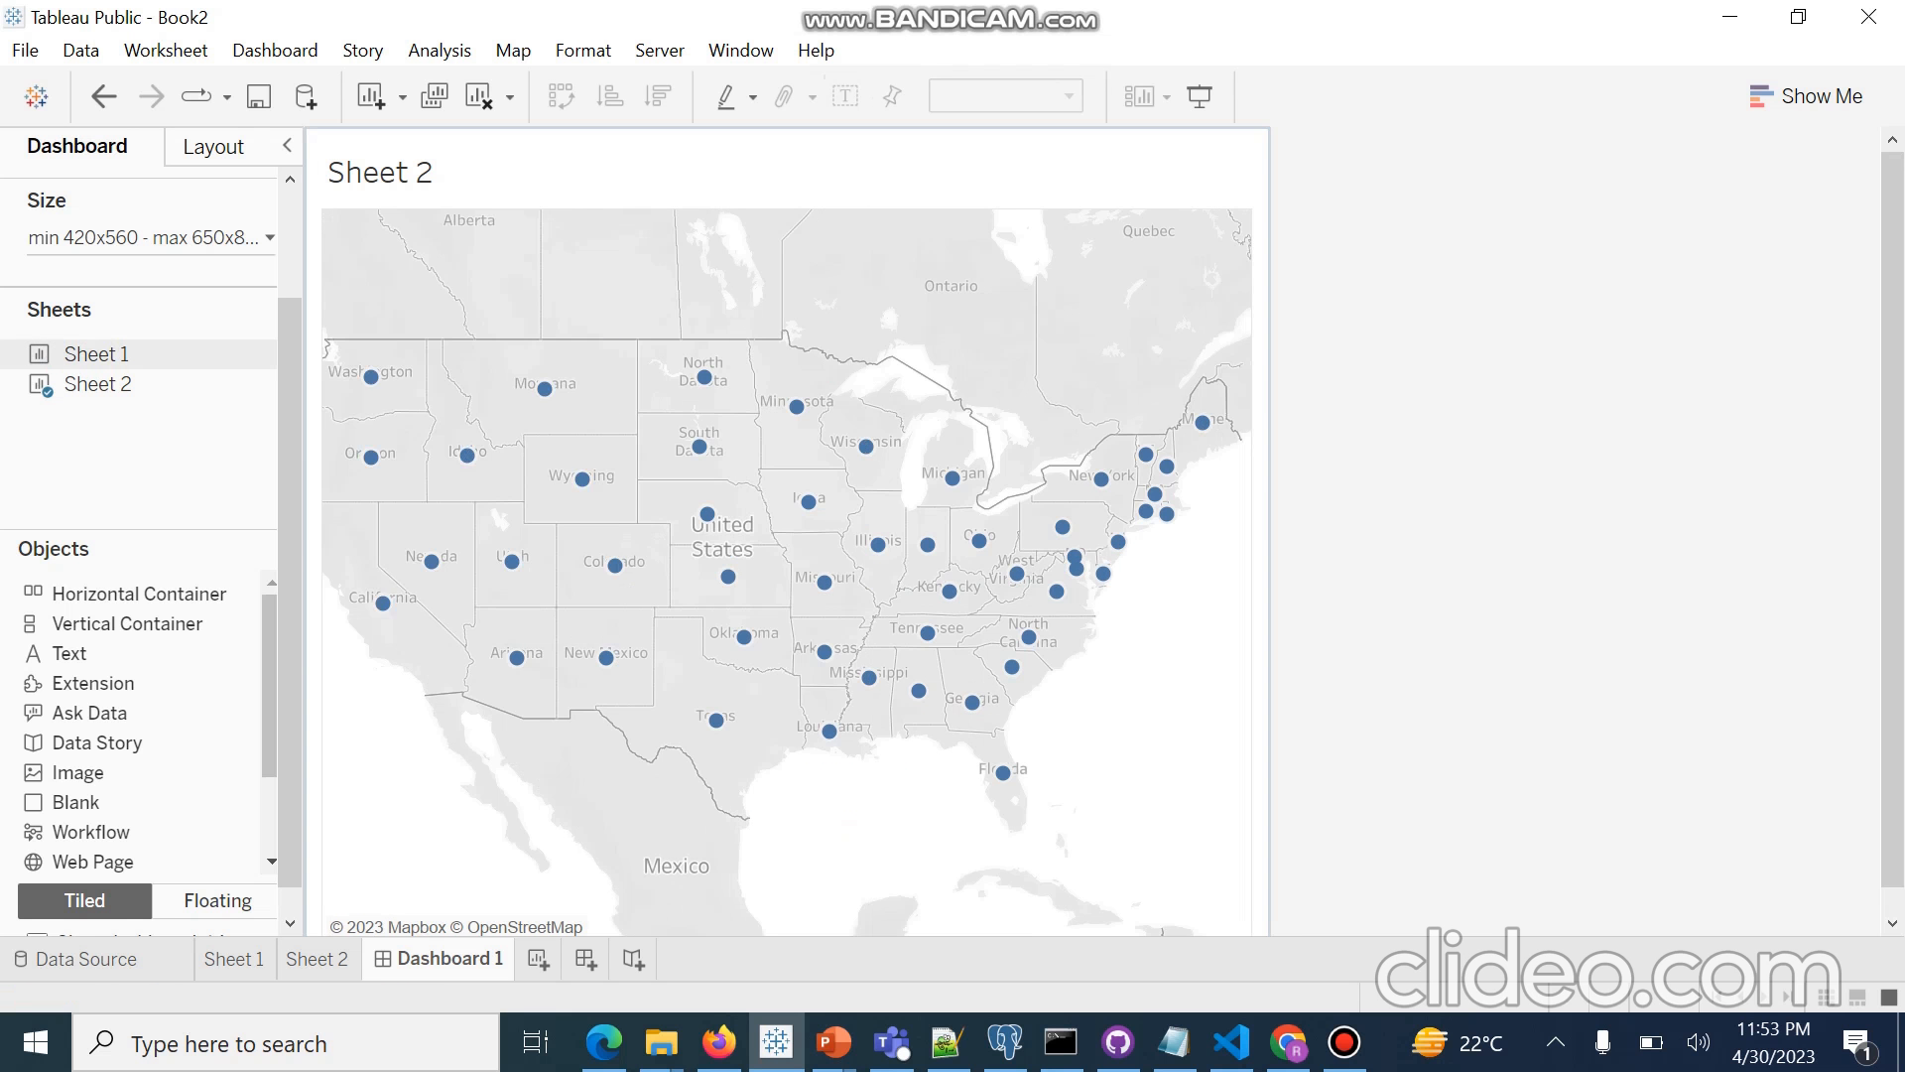
Place Sheet 1 on the dashboard directly below the Sheet 2 map.
click(497, 318)
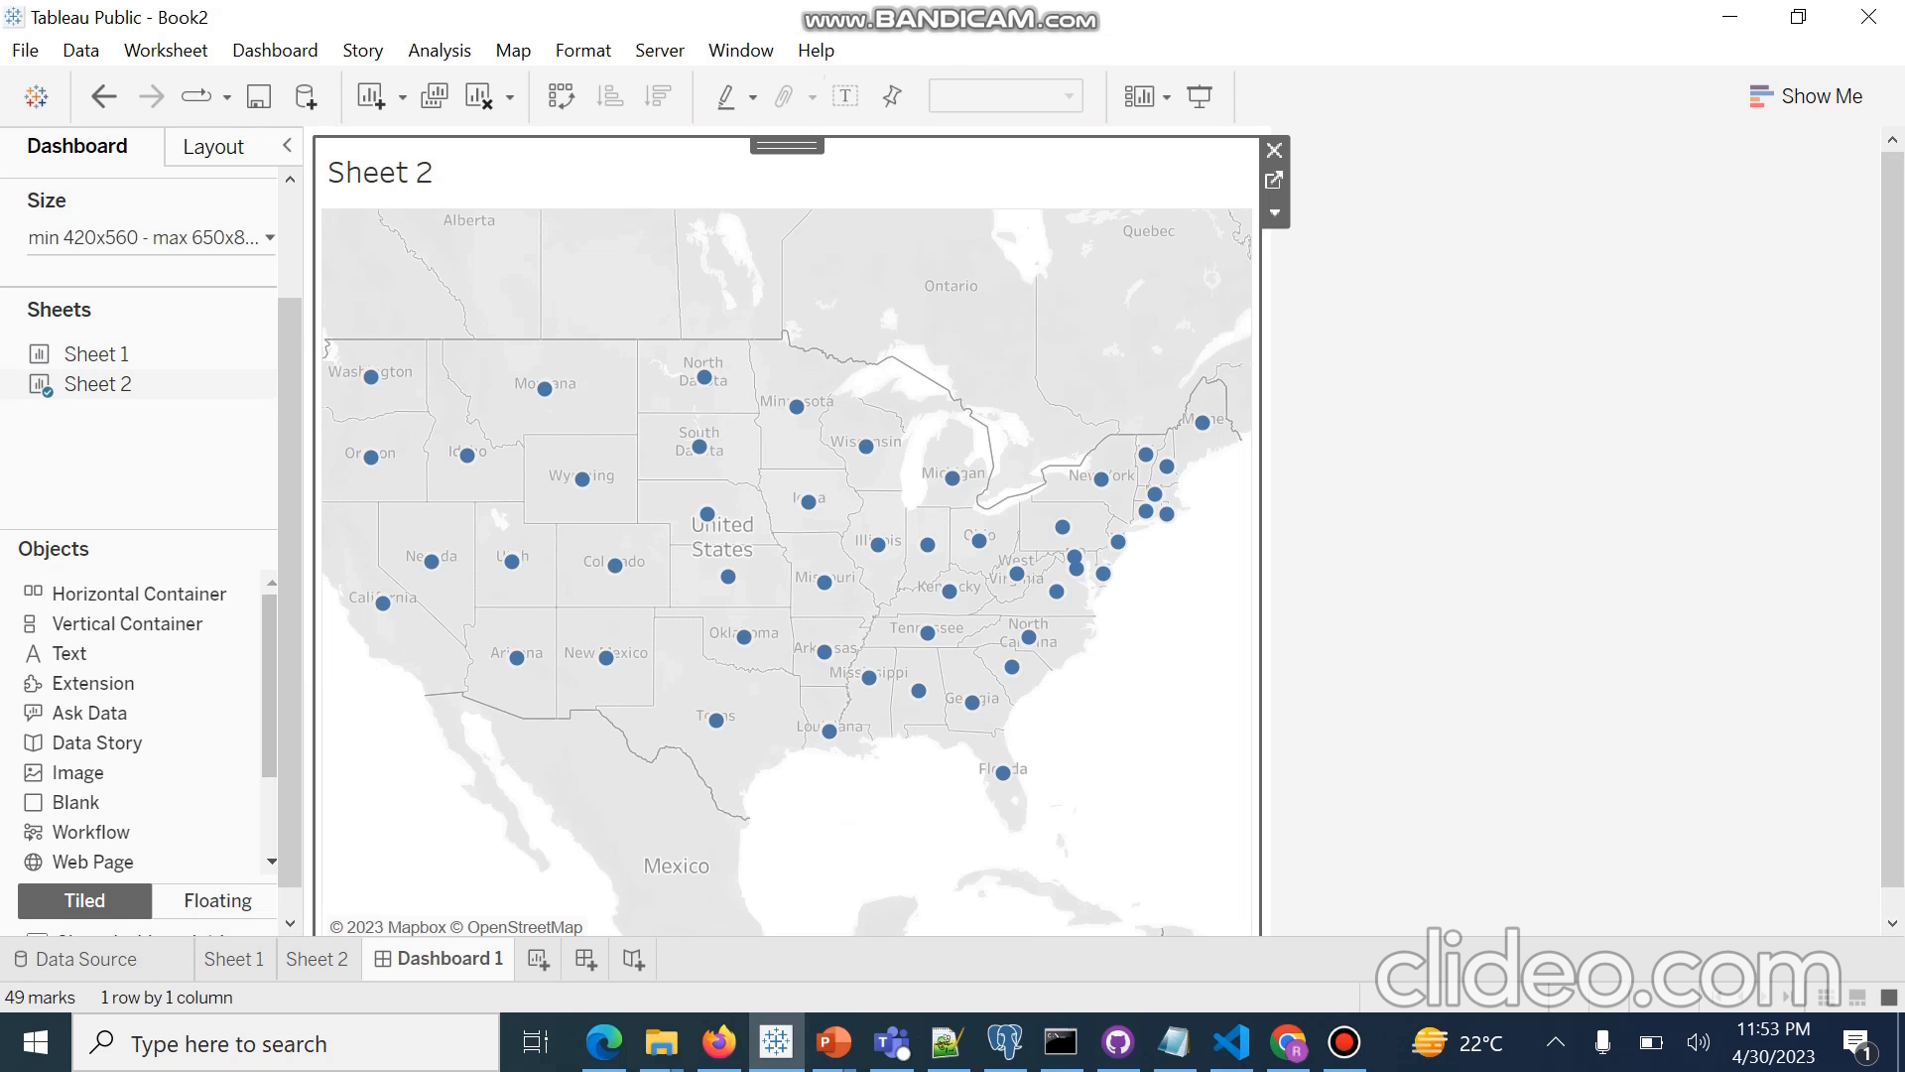
click(98, 354)
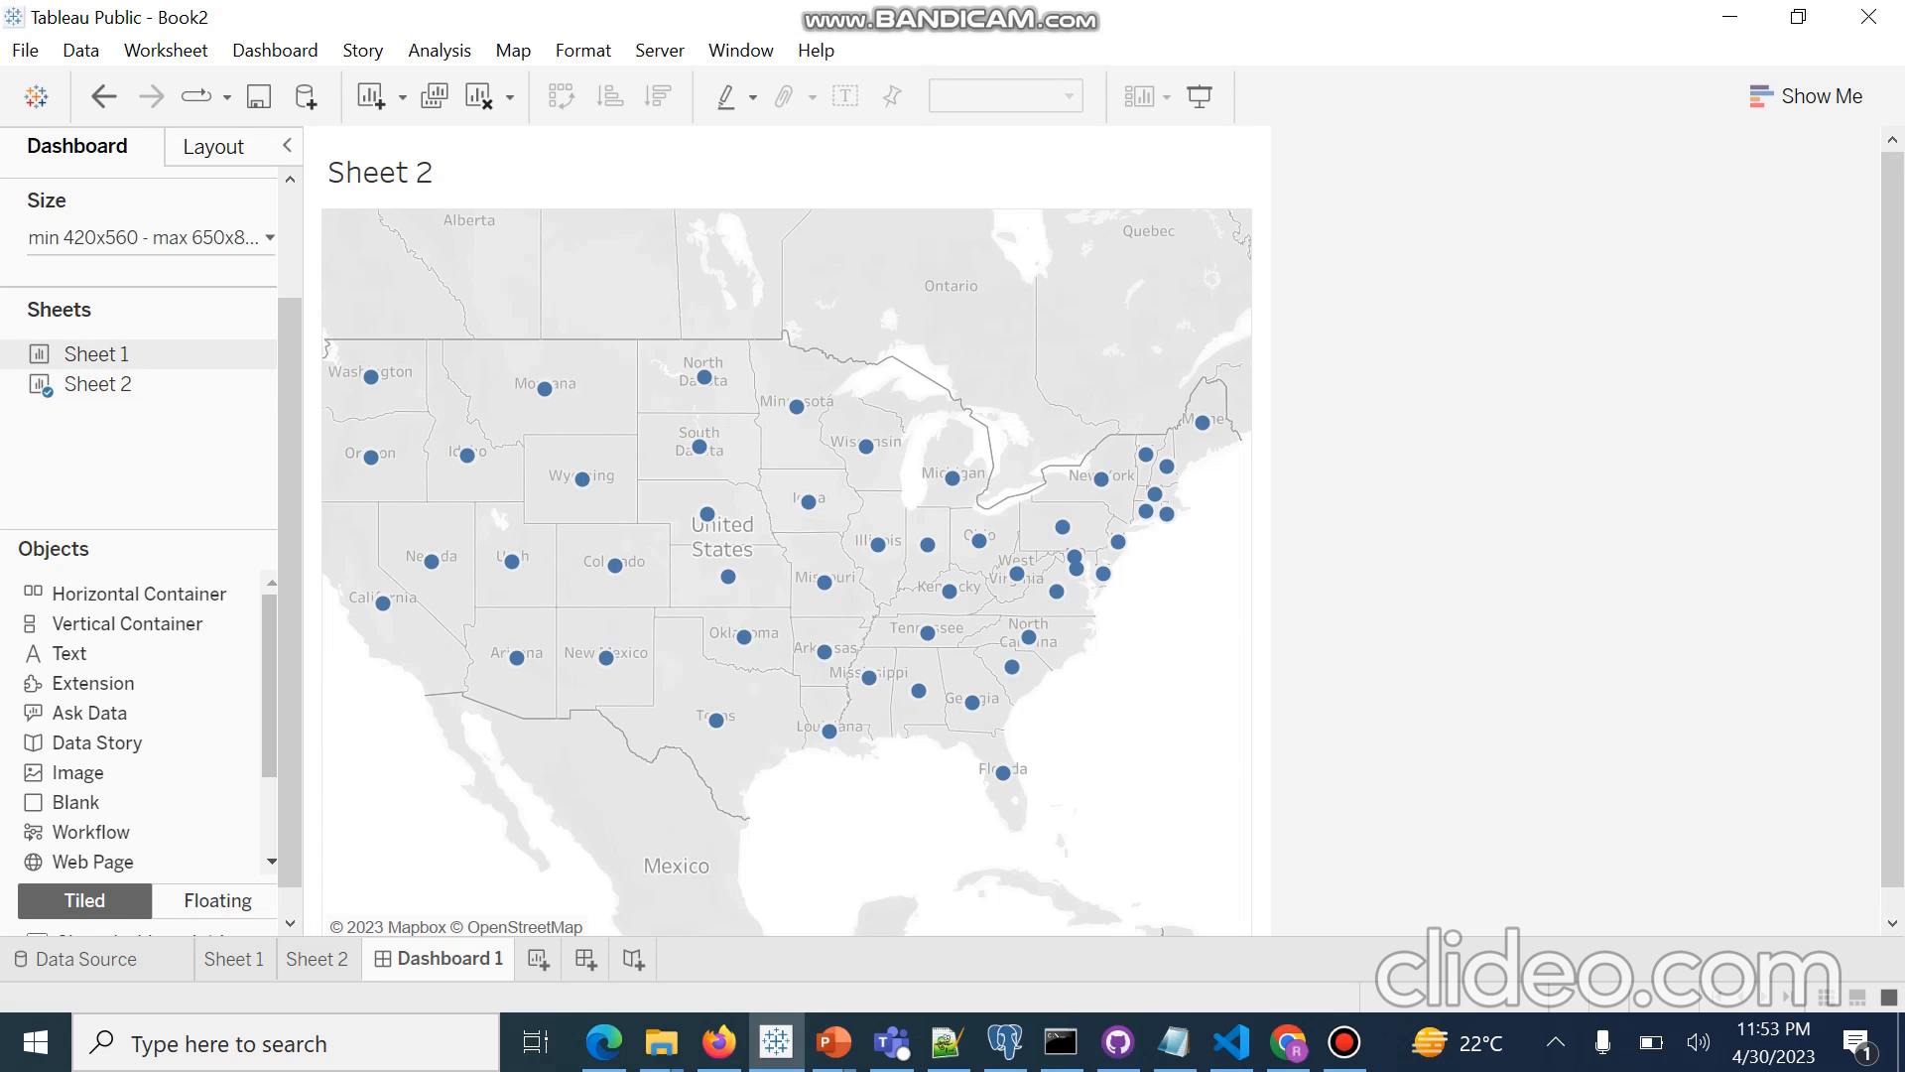
mouse_move(98, 354)
mouse_down()
mouse_move(476, 536)
mouse_move(674, 774)
mouse_up()
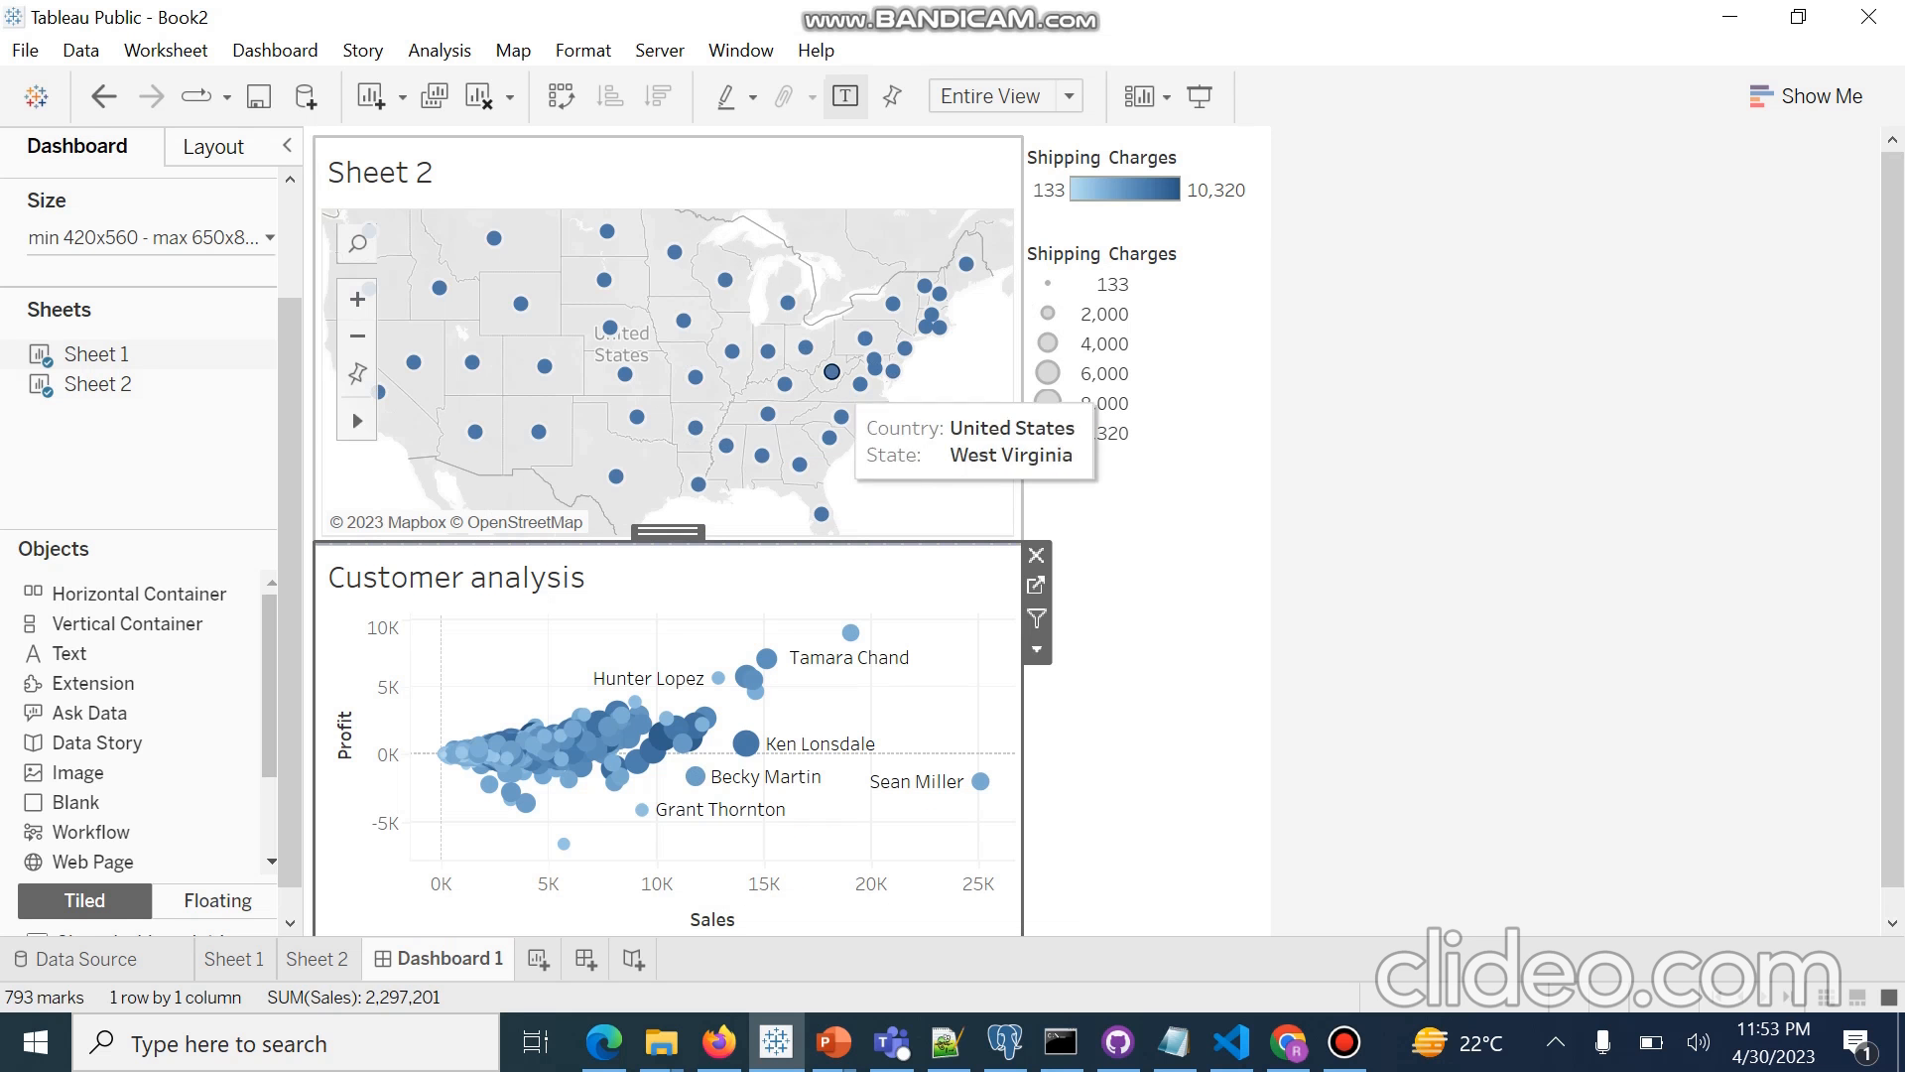
mouse_move(545, 368)
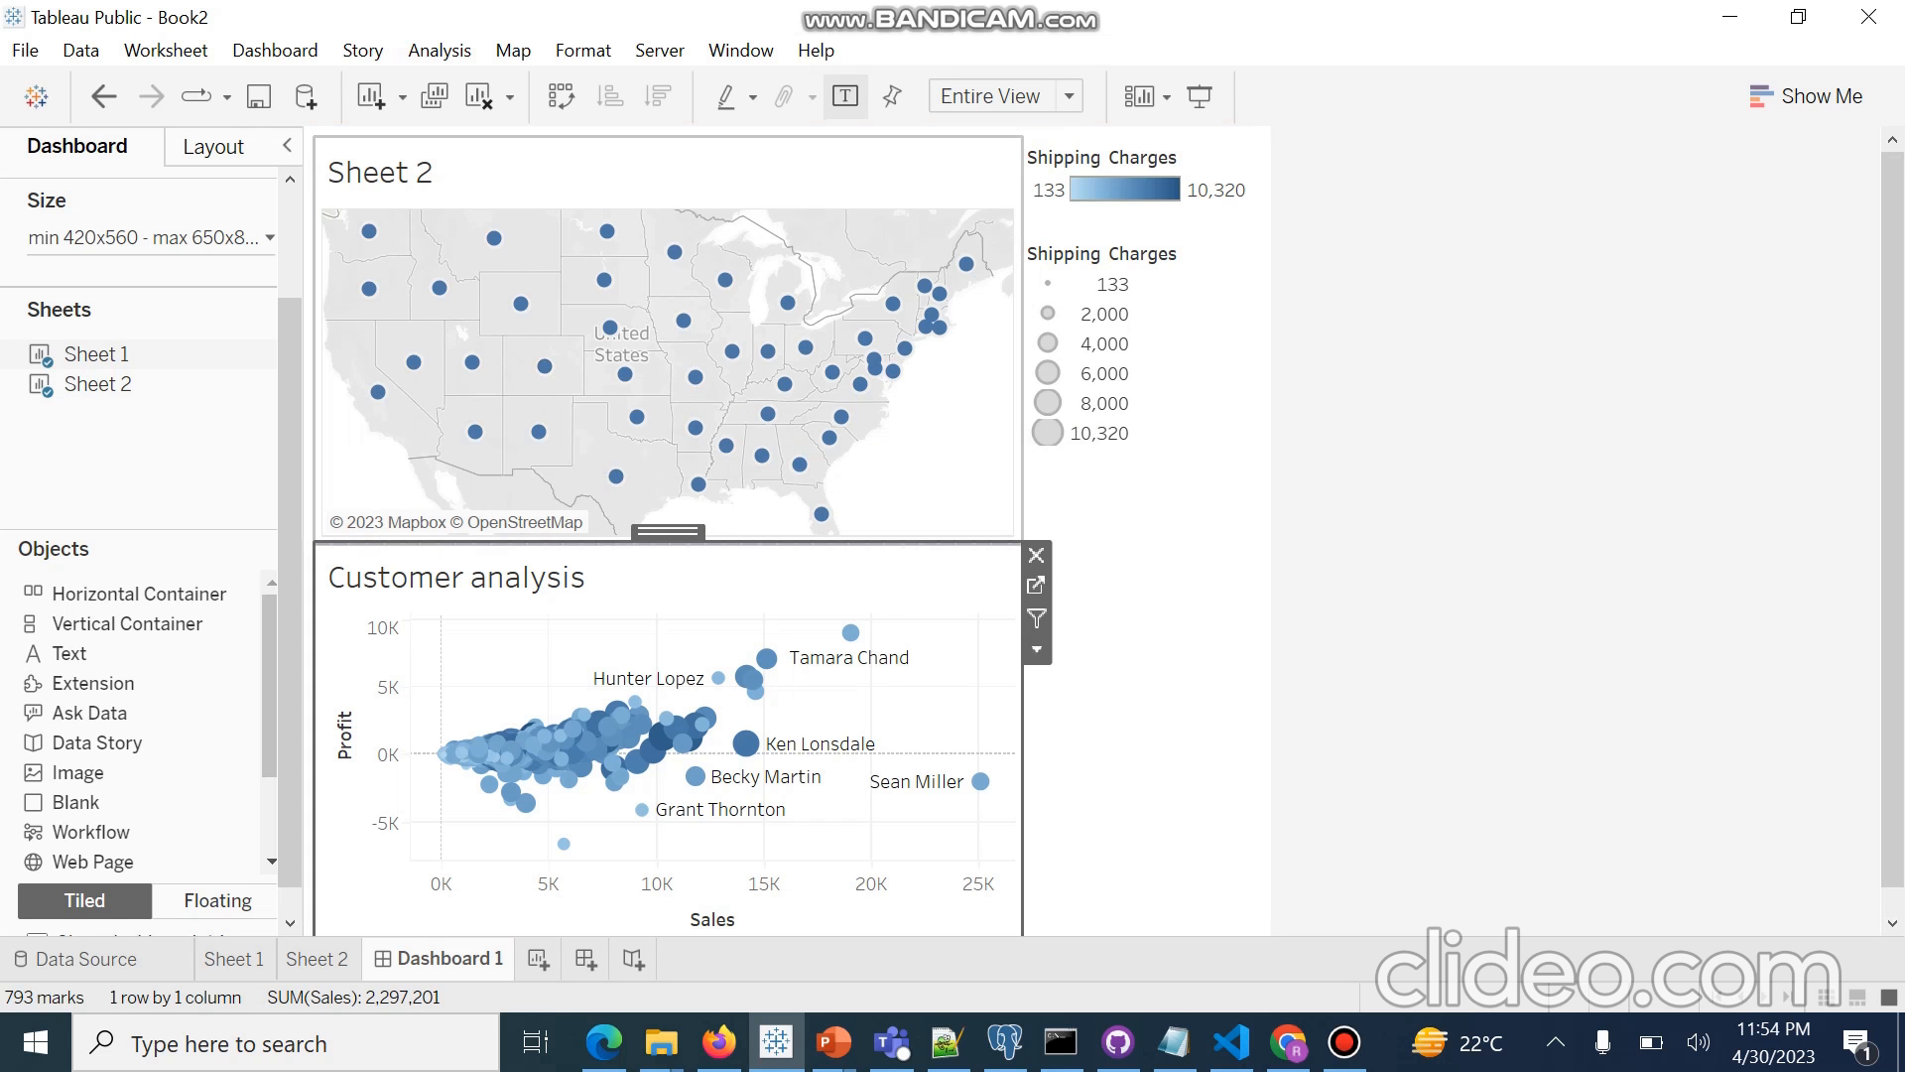
Replace the Sheet 2 map's title on the dashboard with "State analysis".
double_click(380, 173)
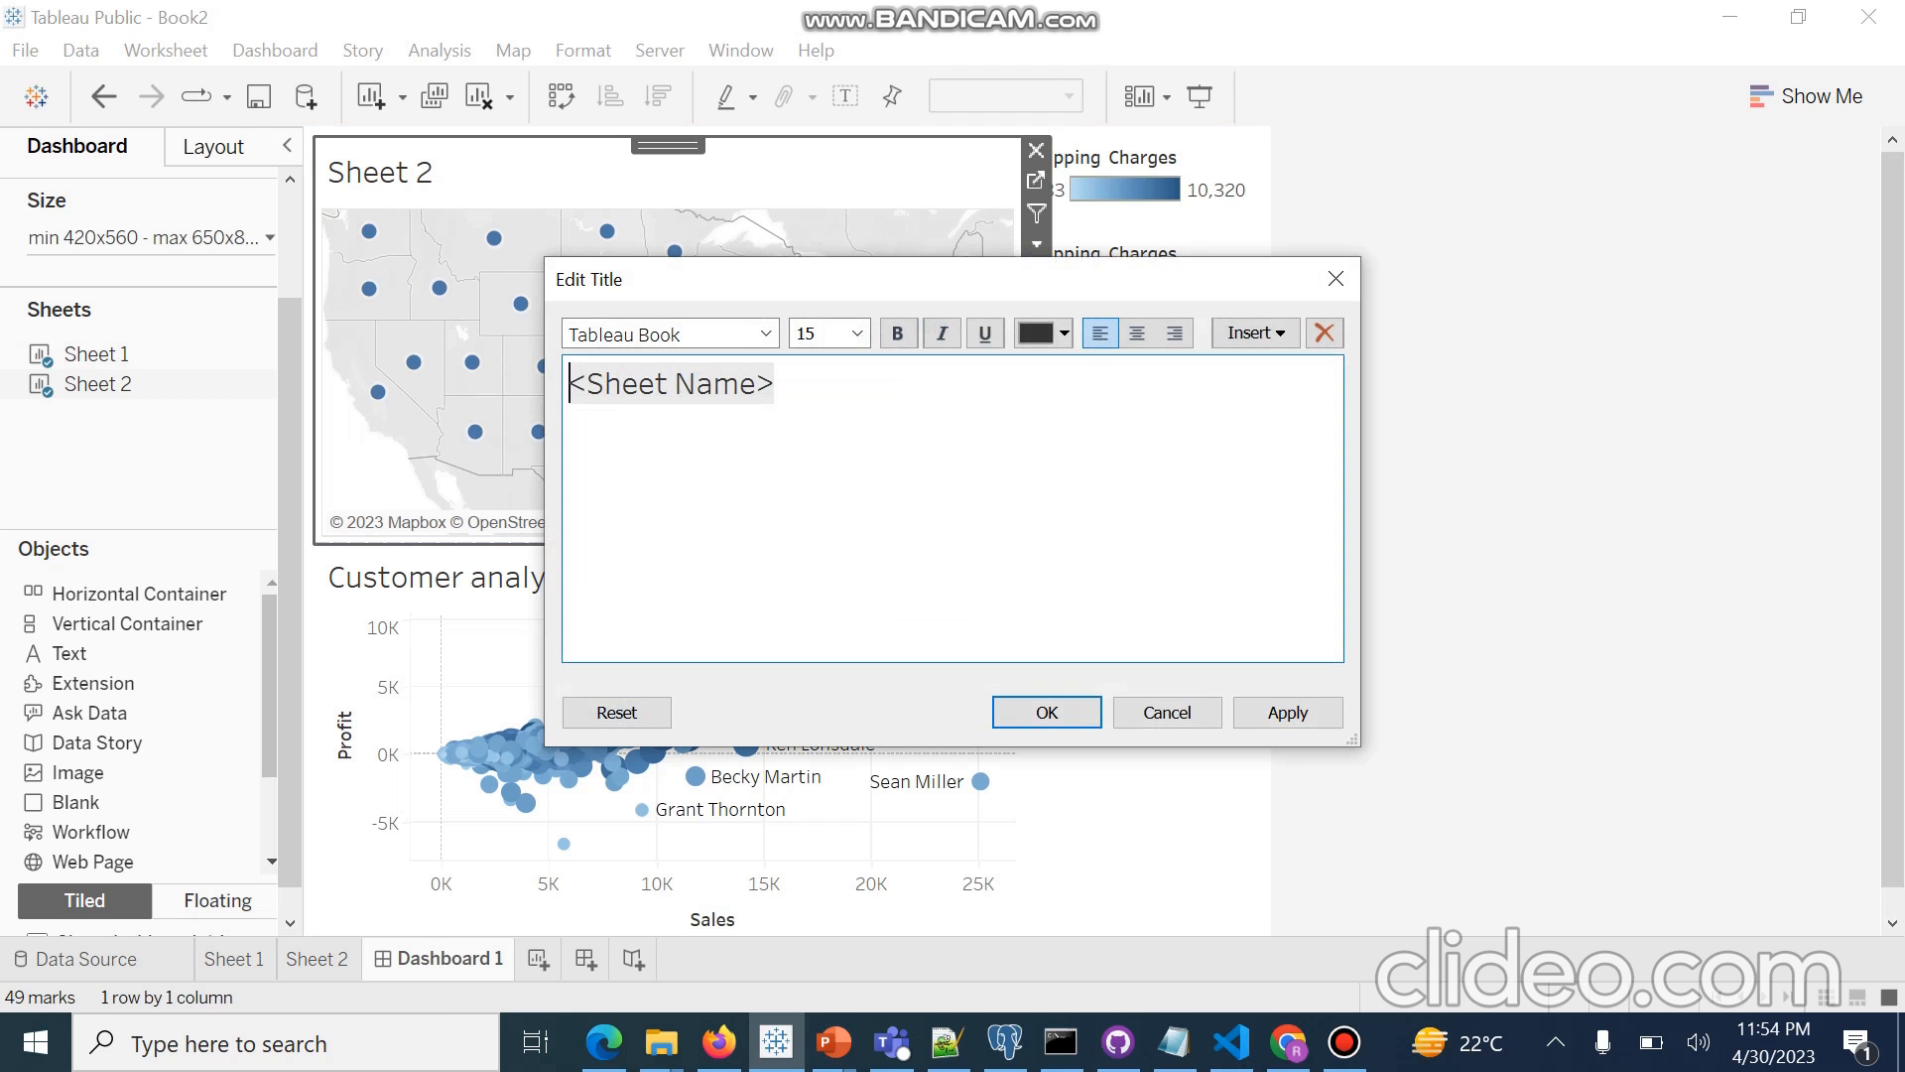
text(St)
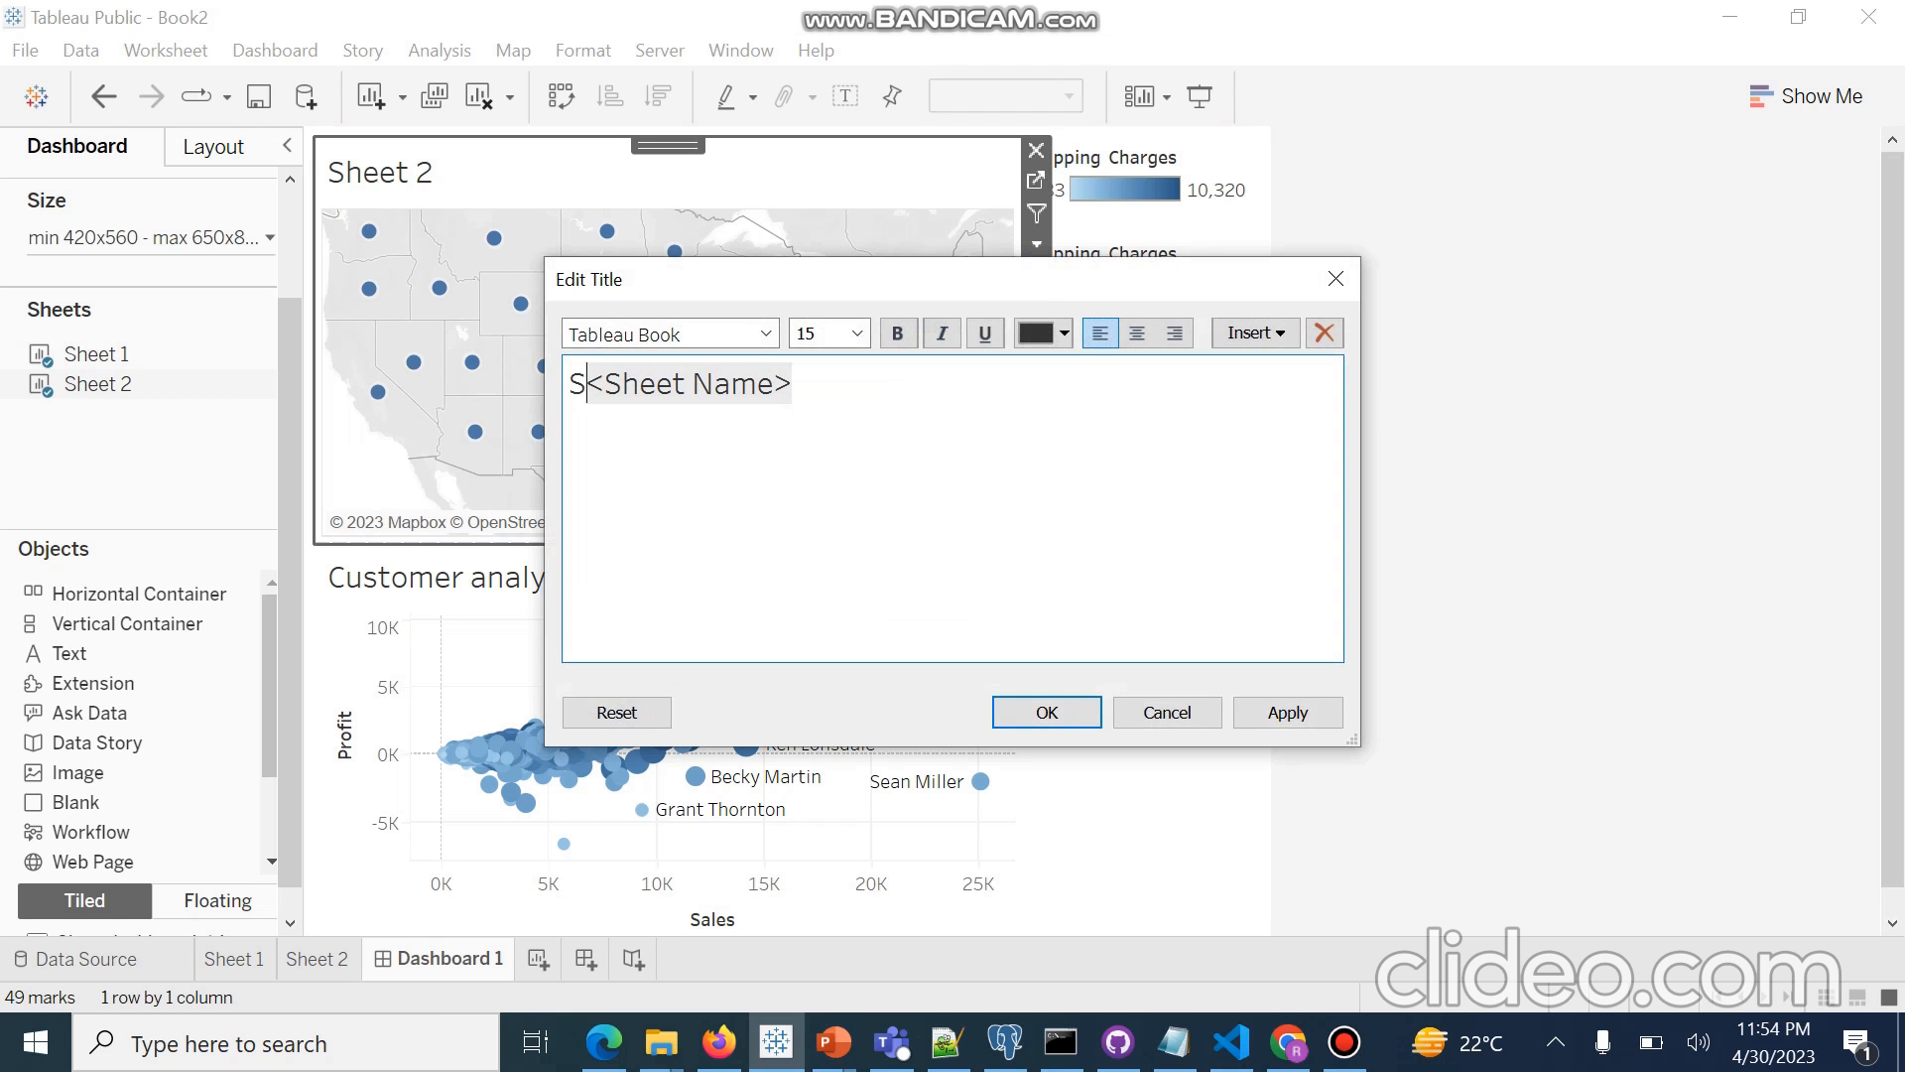
text(ate anal)
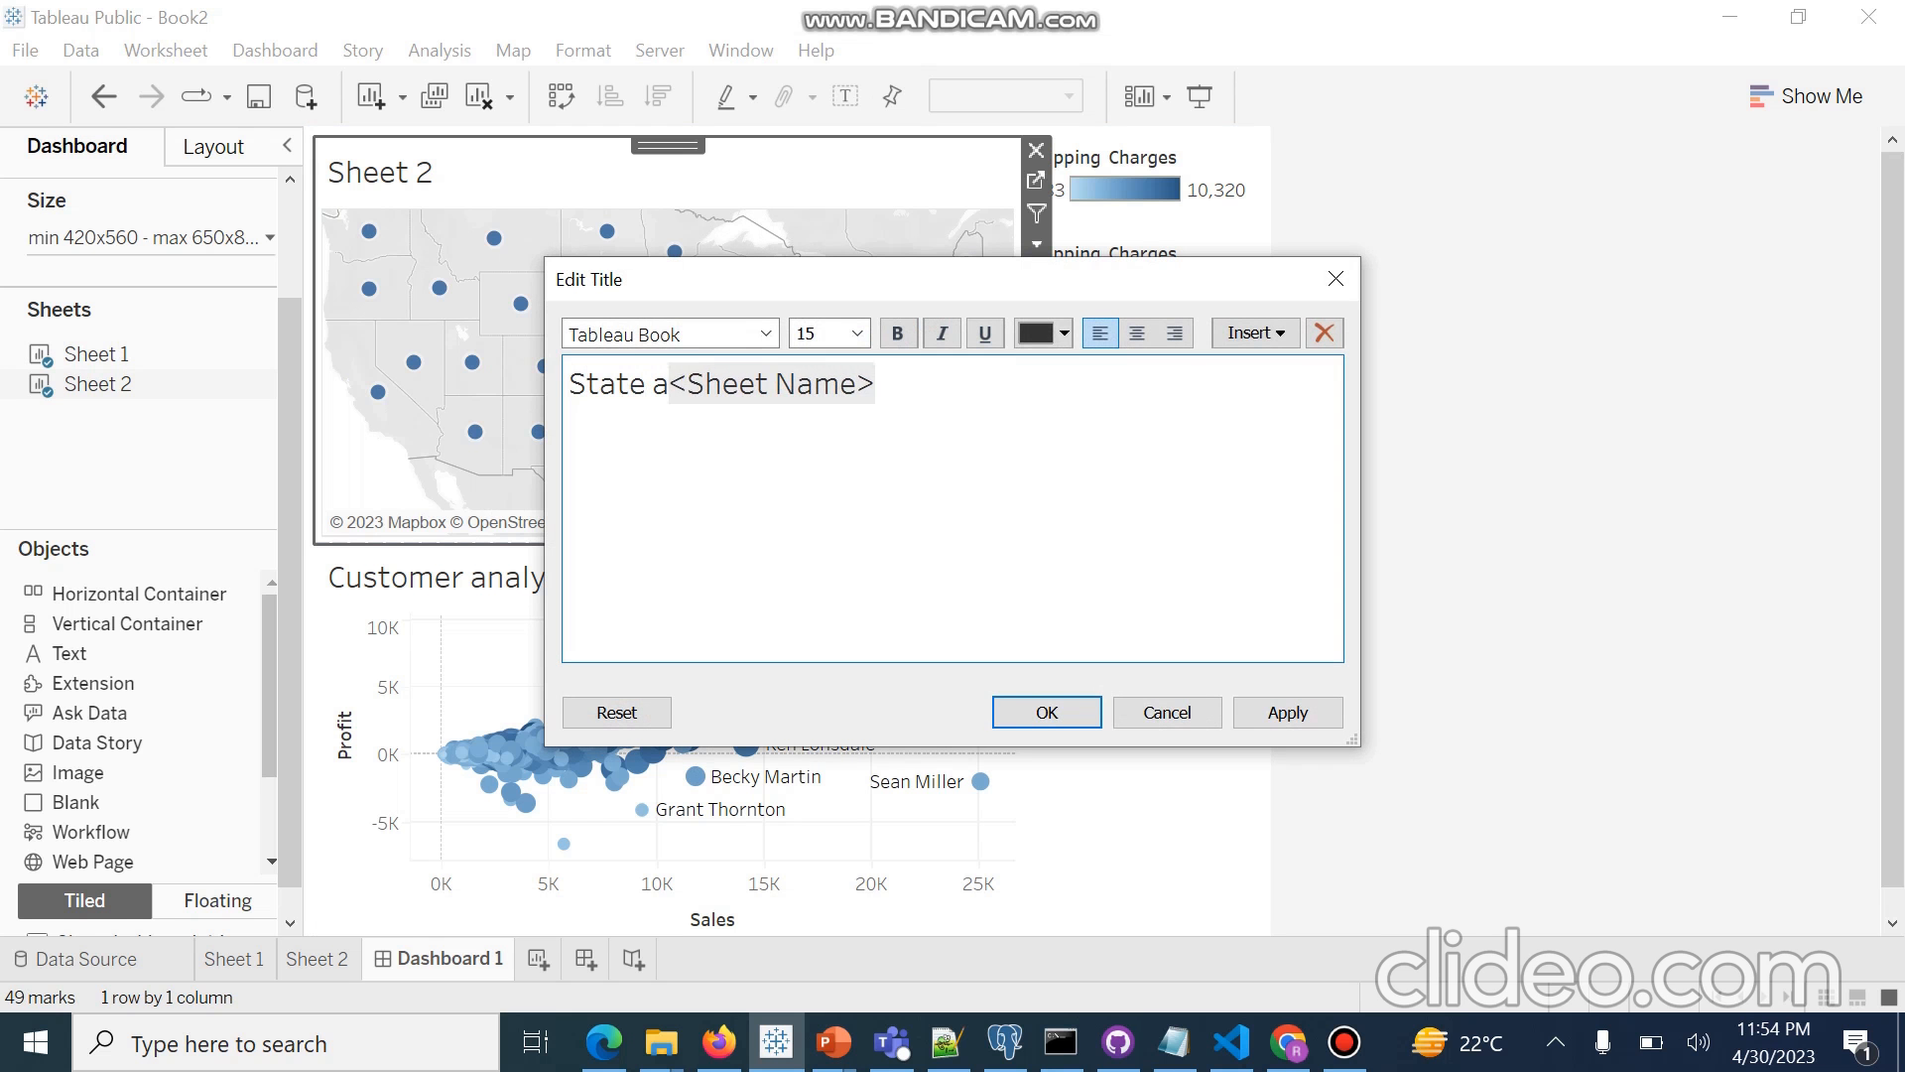
text(ysis)
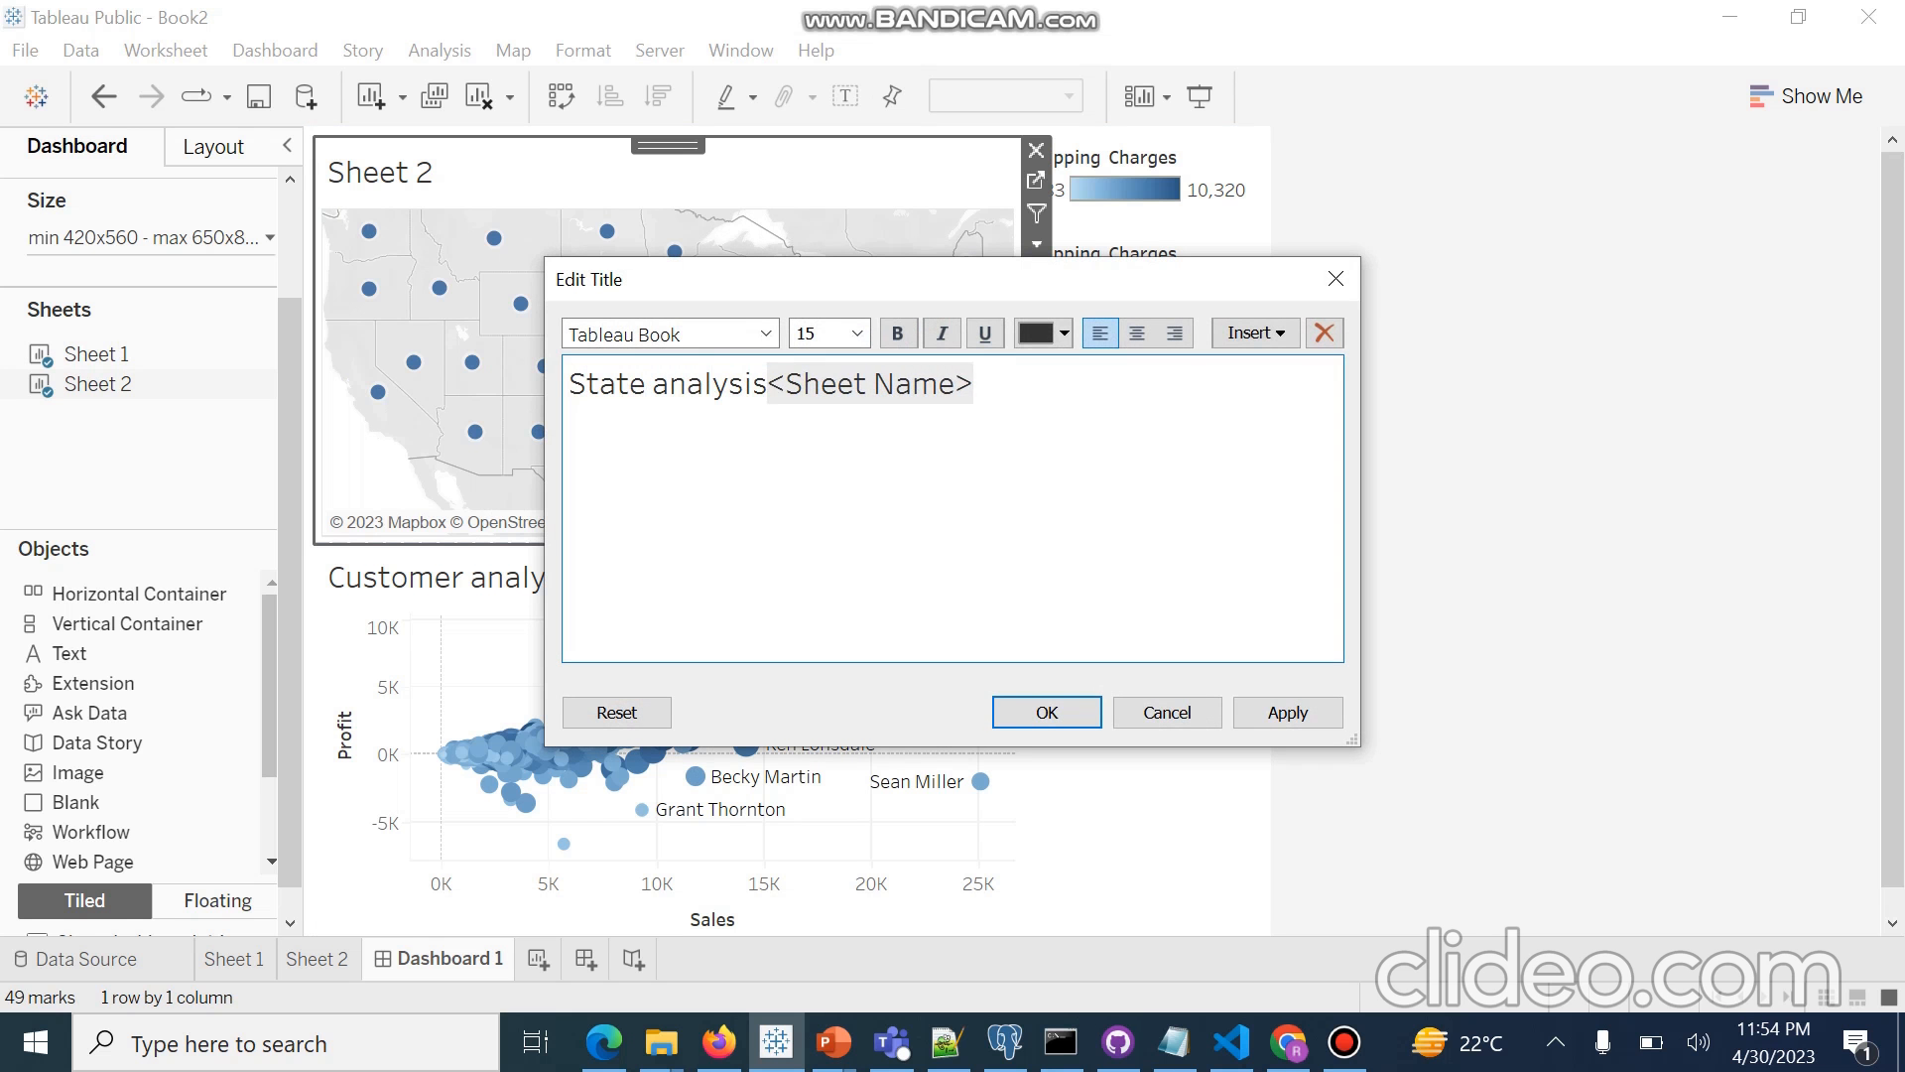
key(Delete)
key(Delete)
key(Delete)
key(Delete)
key(Delete)
key(Delete)
key(Delete)
key(Delete)
key(Delete)
key(Delete)
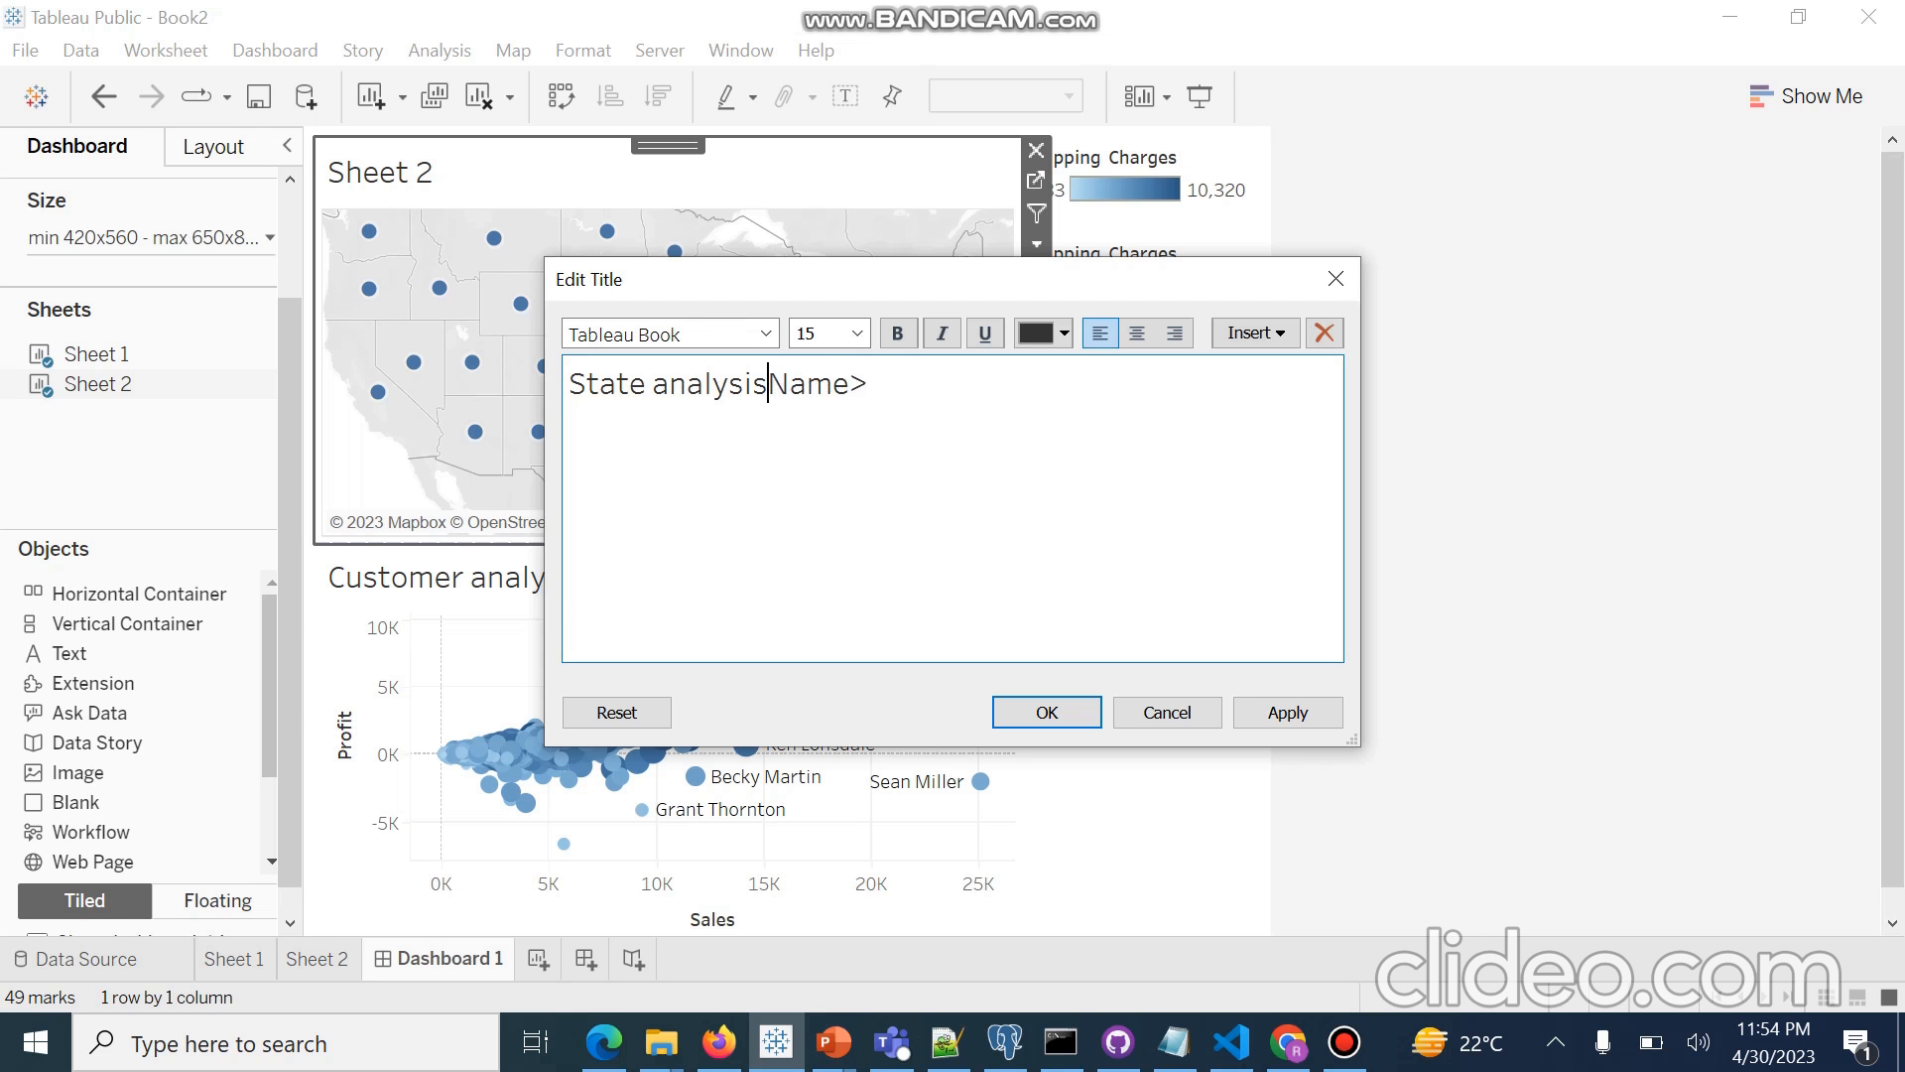
key(Delete)
key(Delete)
click(1288, 713)
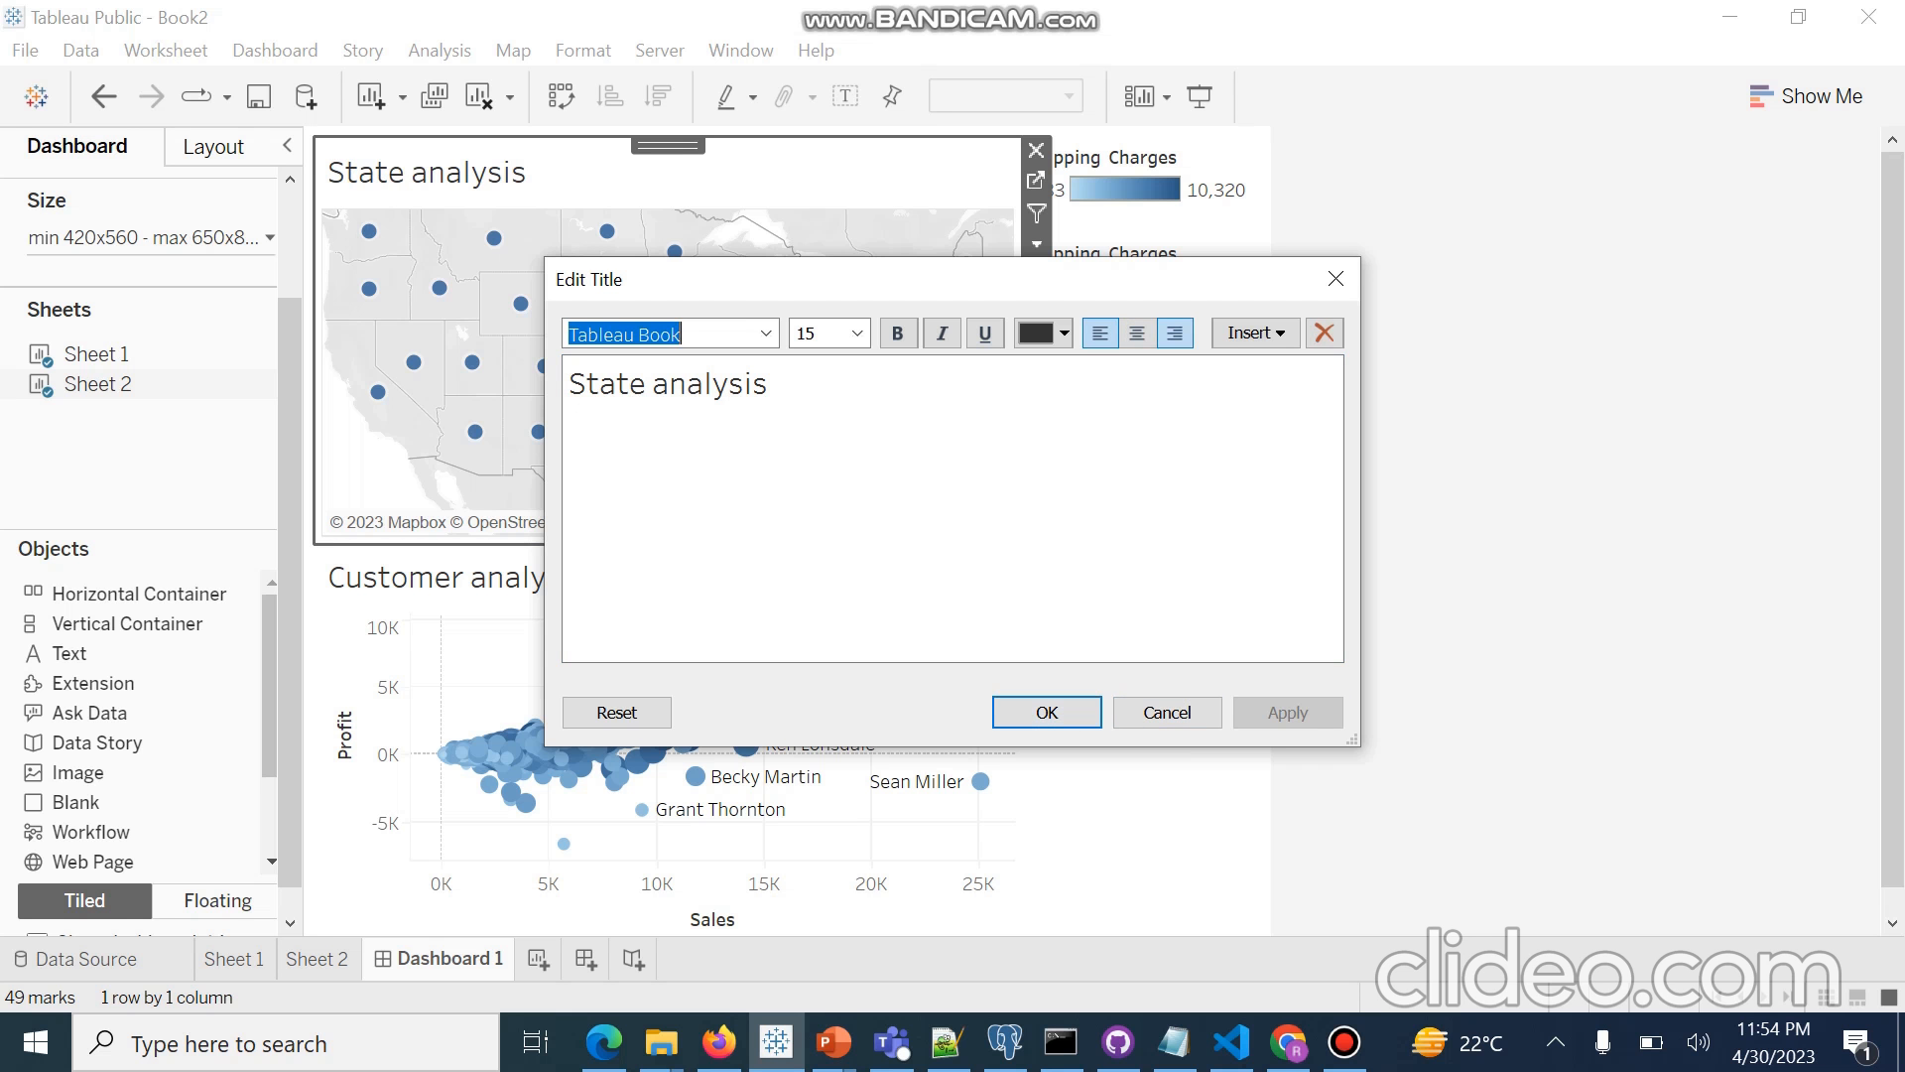
Center the "State analysis" title above the map.
click(1138, 332)
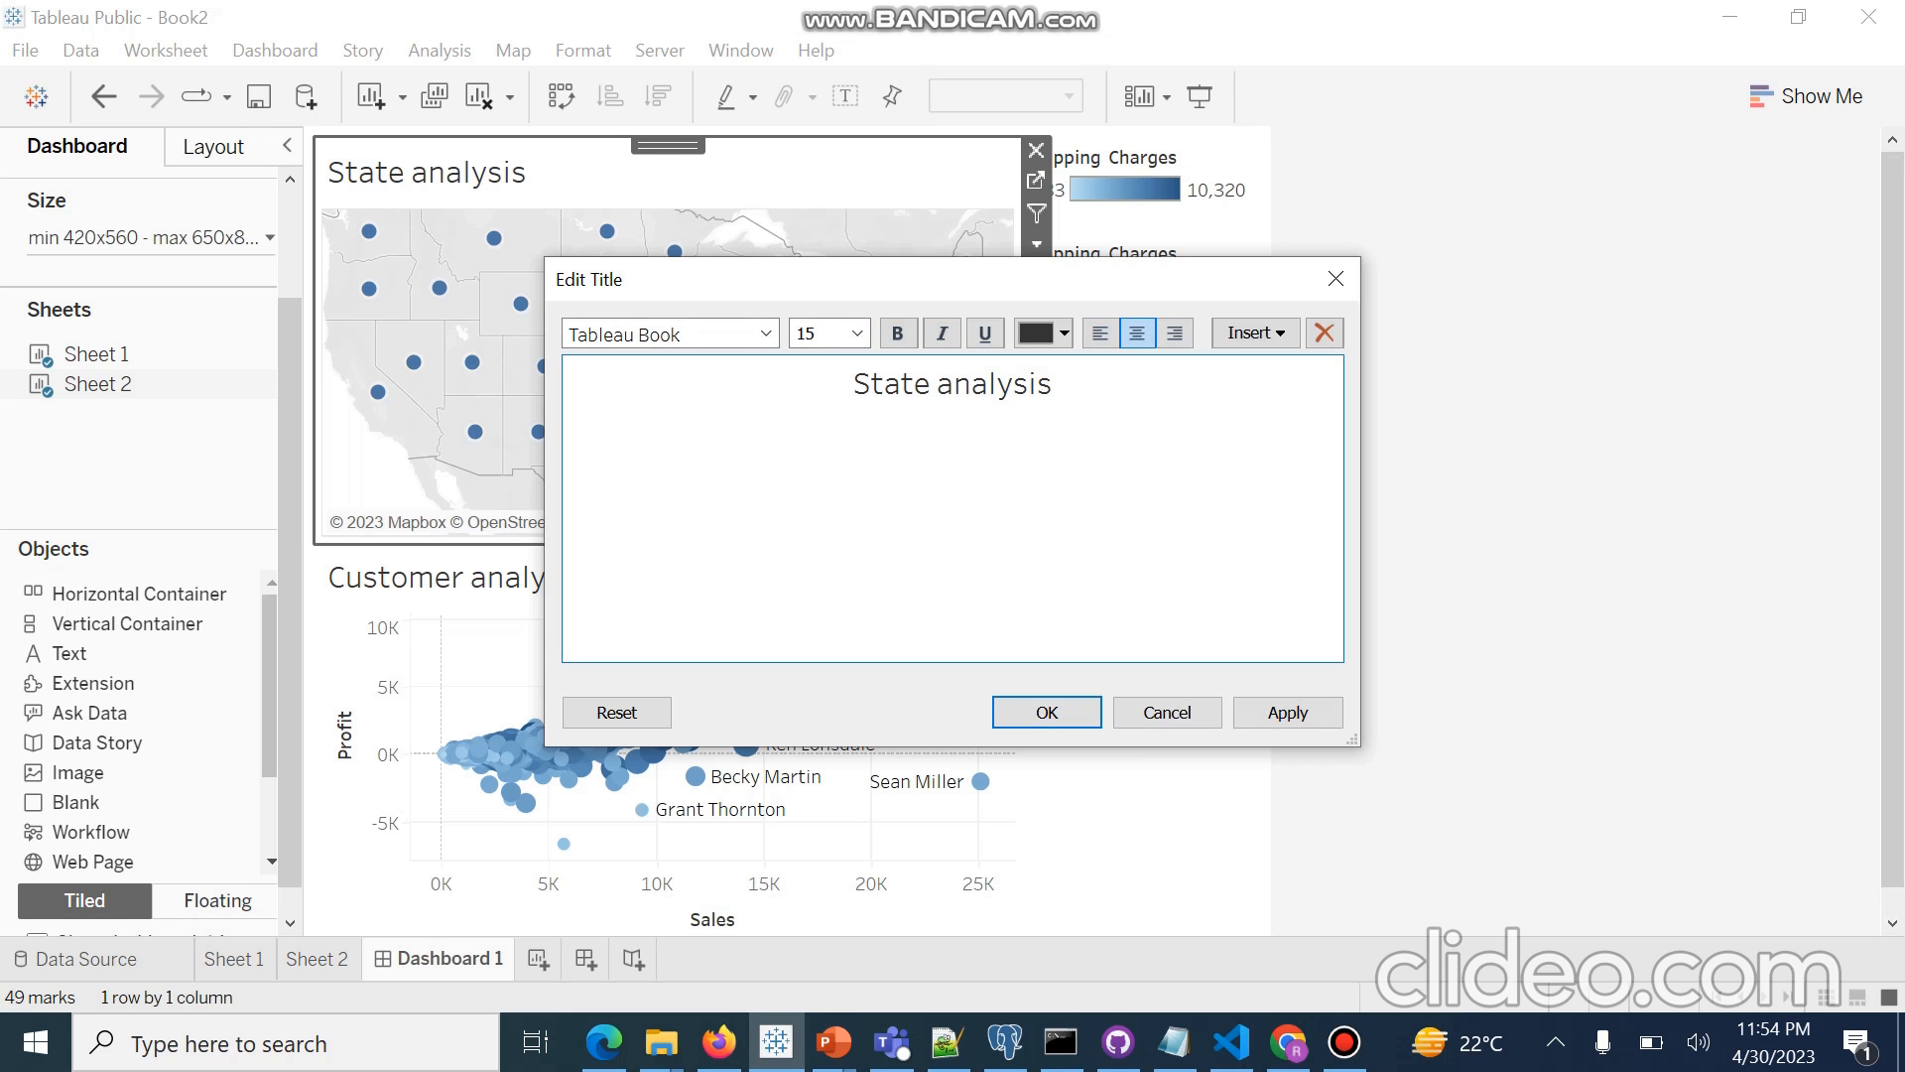
click(1287, 712)
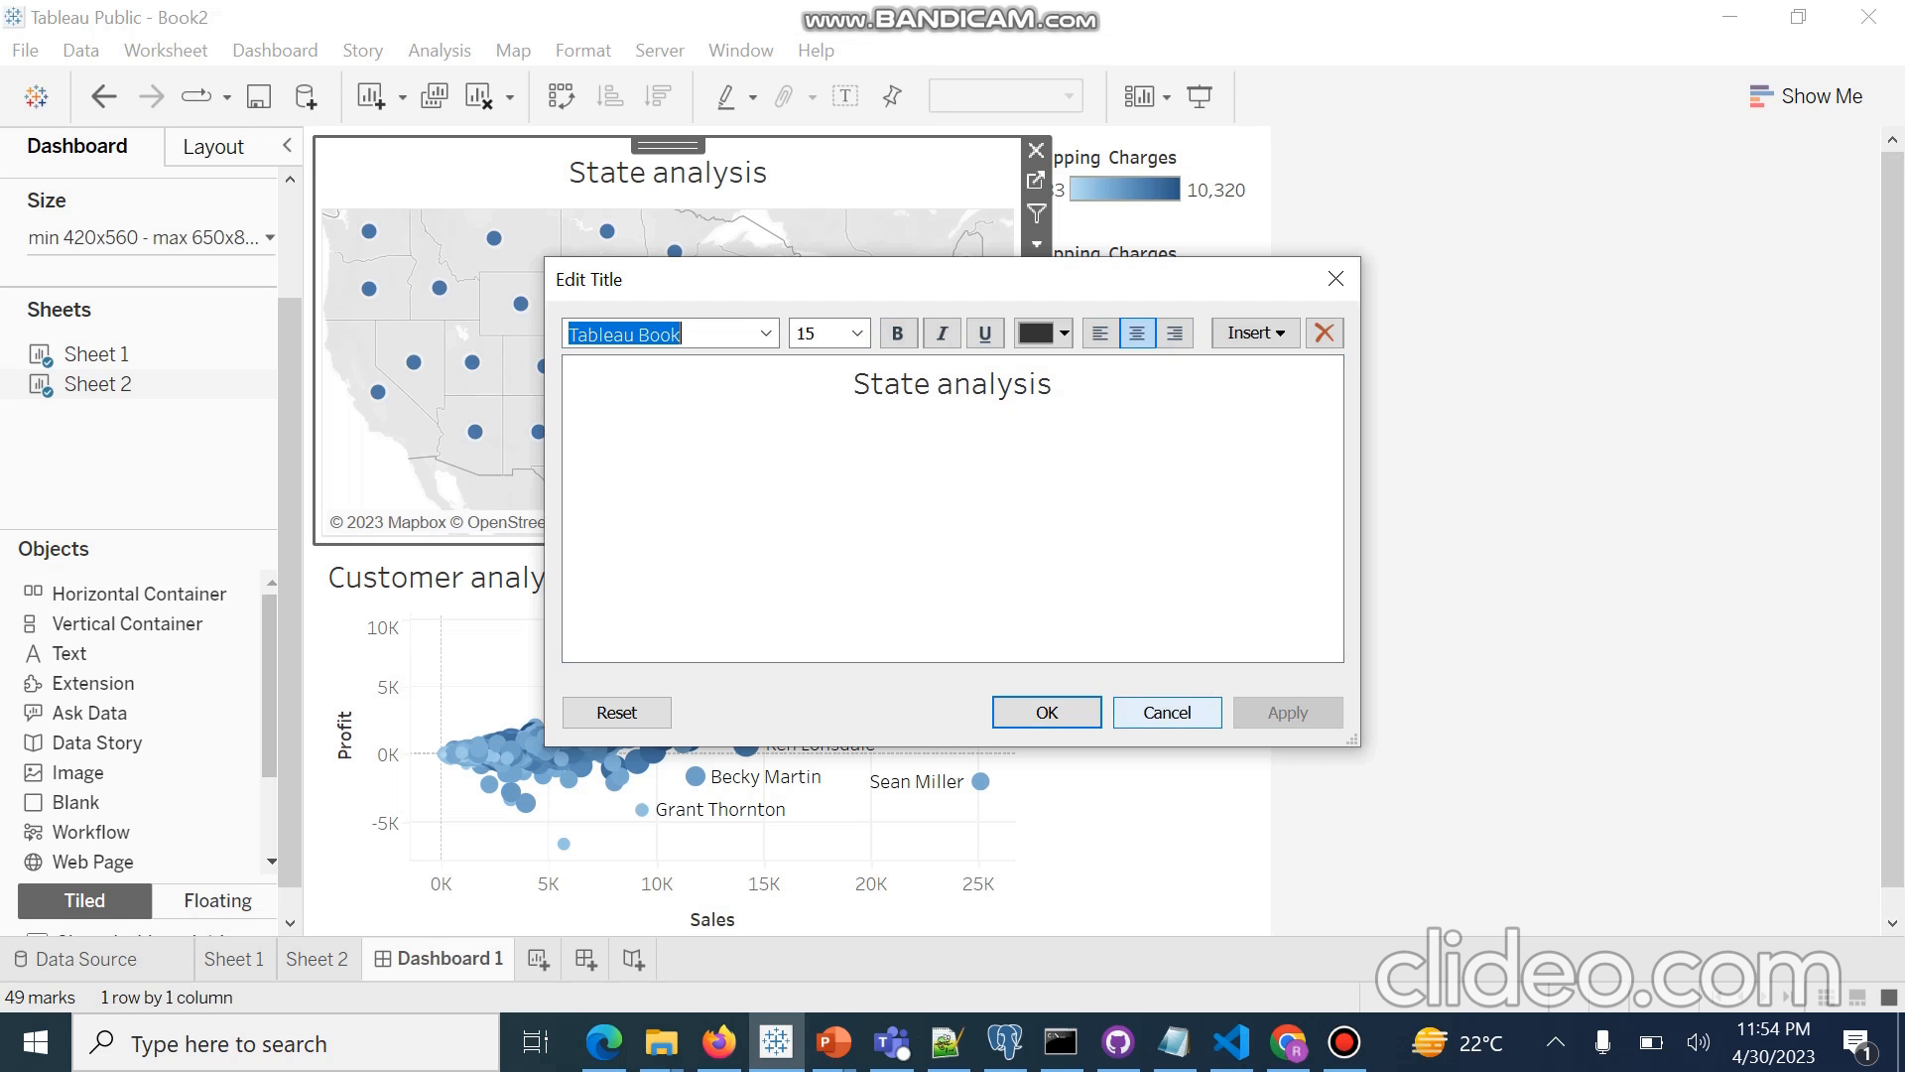
click(1047, 712)
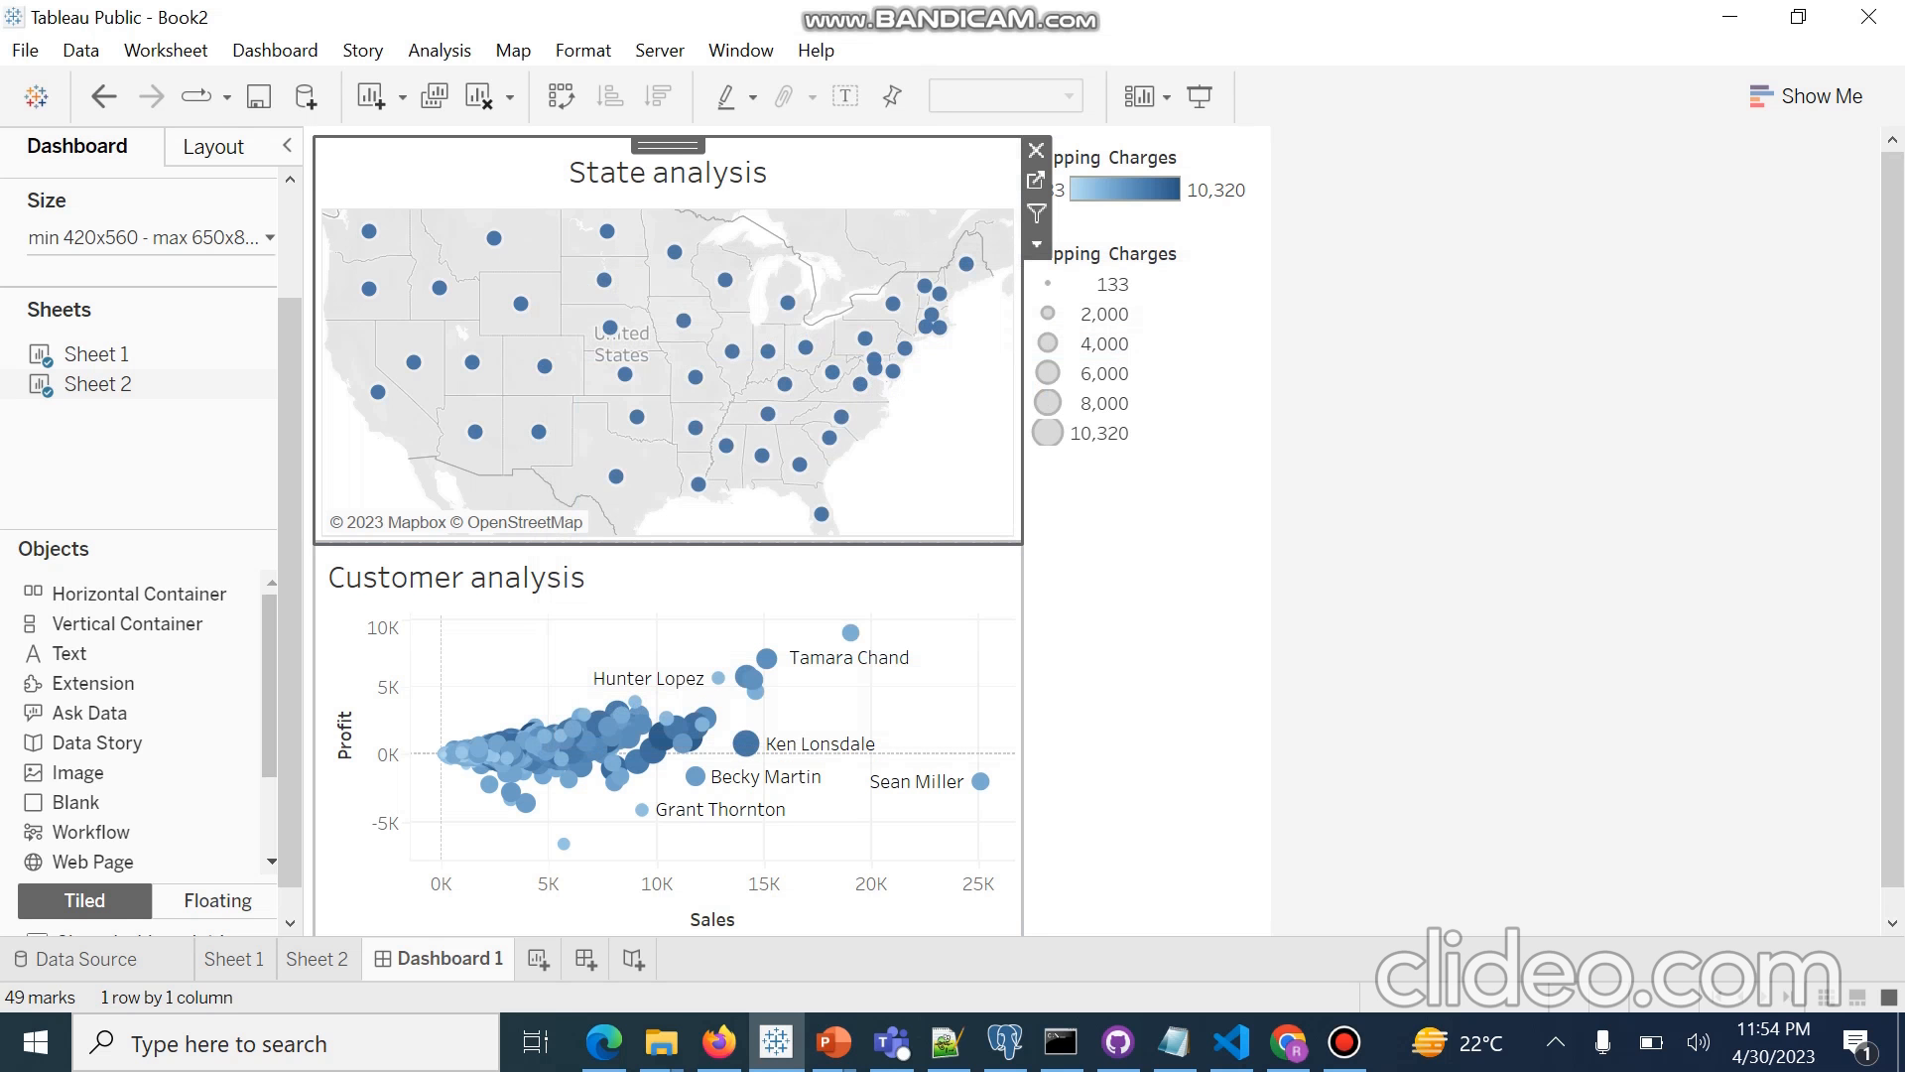
On Sheet 2, take the duplicate State field off the marks and label the map's states with the State field.
click(318, 958)
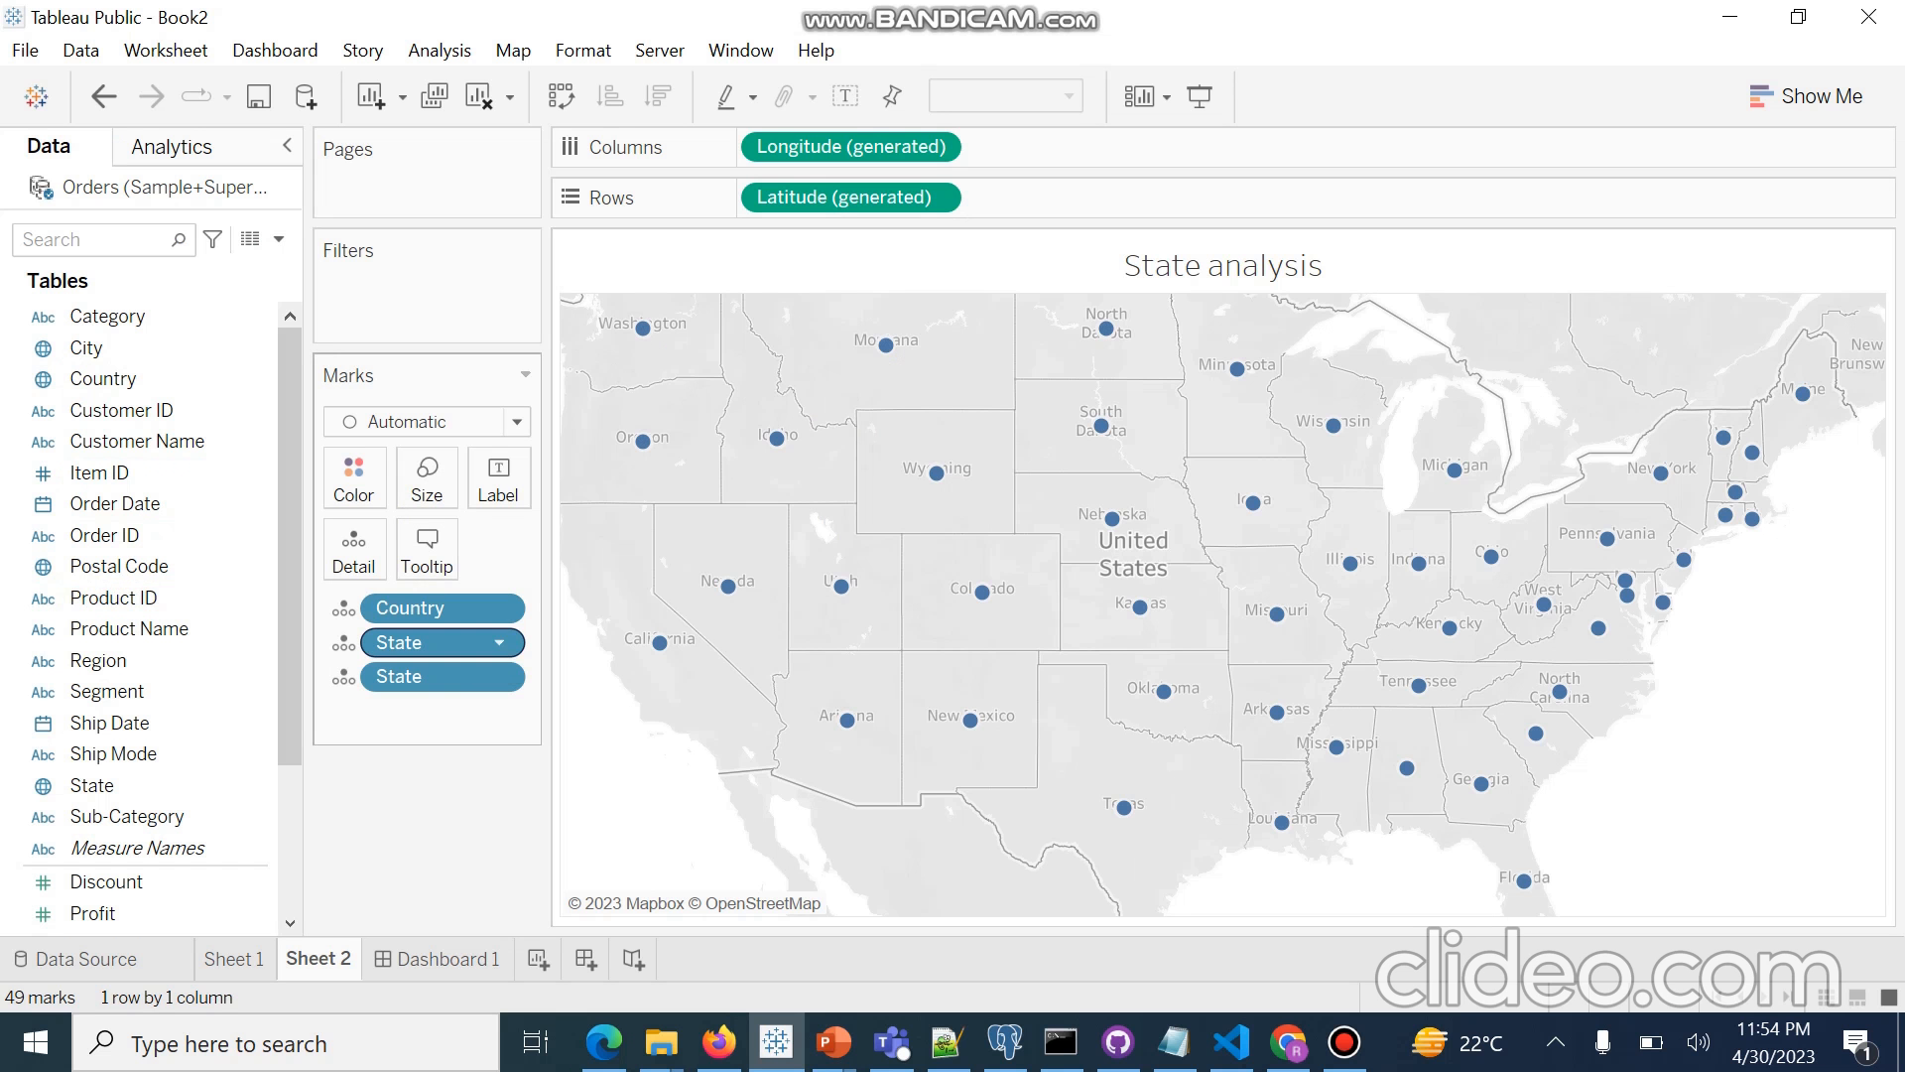
click(432, 643)
drag(432, 643, 476, 471)
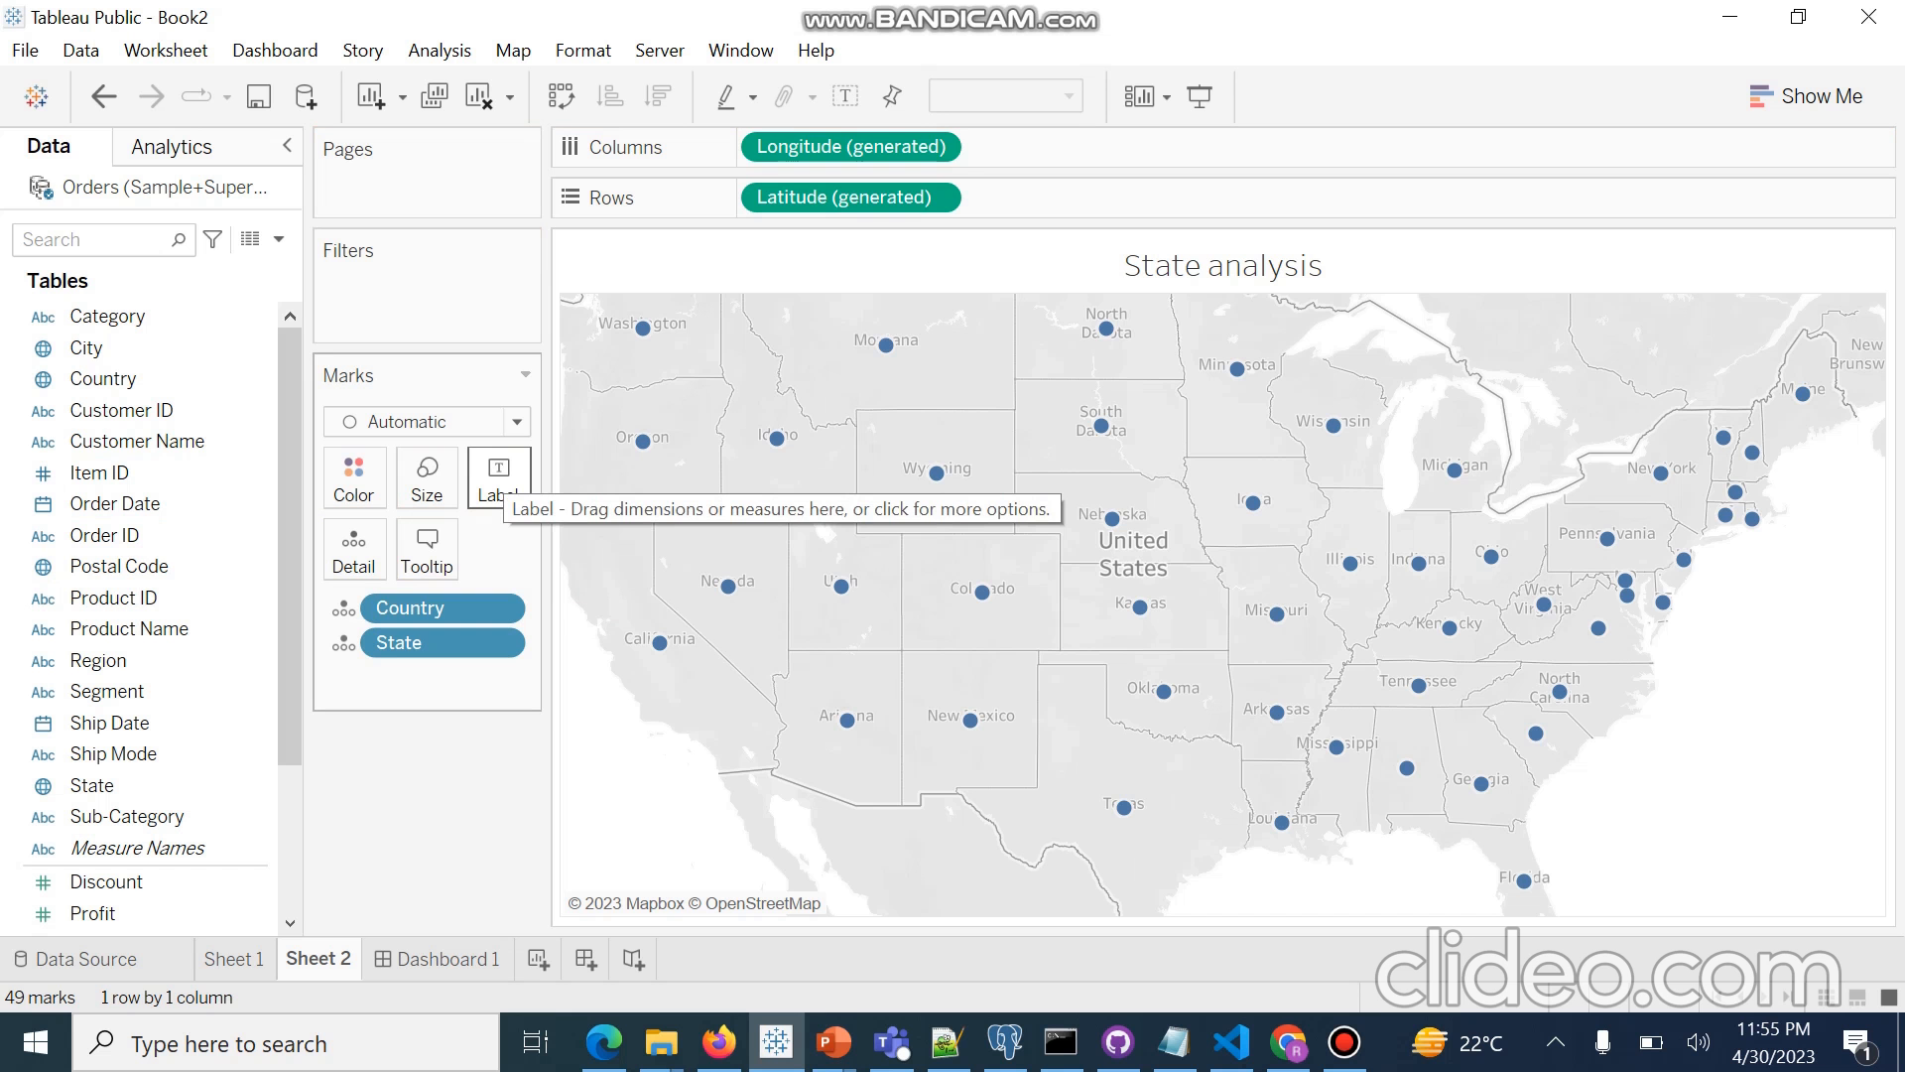
click(111, 786)
drag(111, 786, 499, 482)
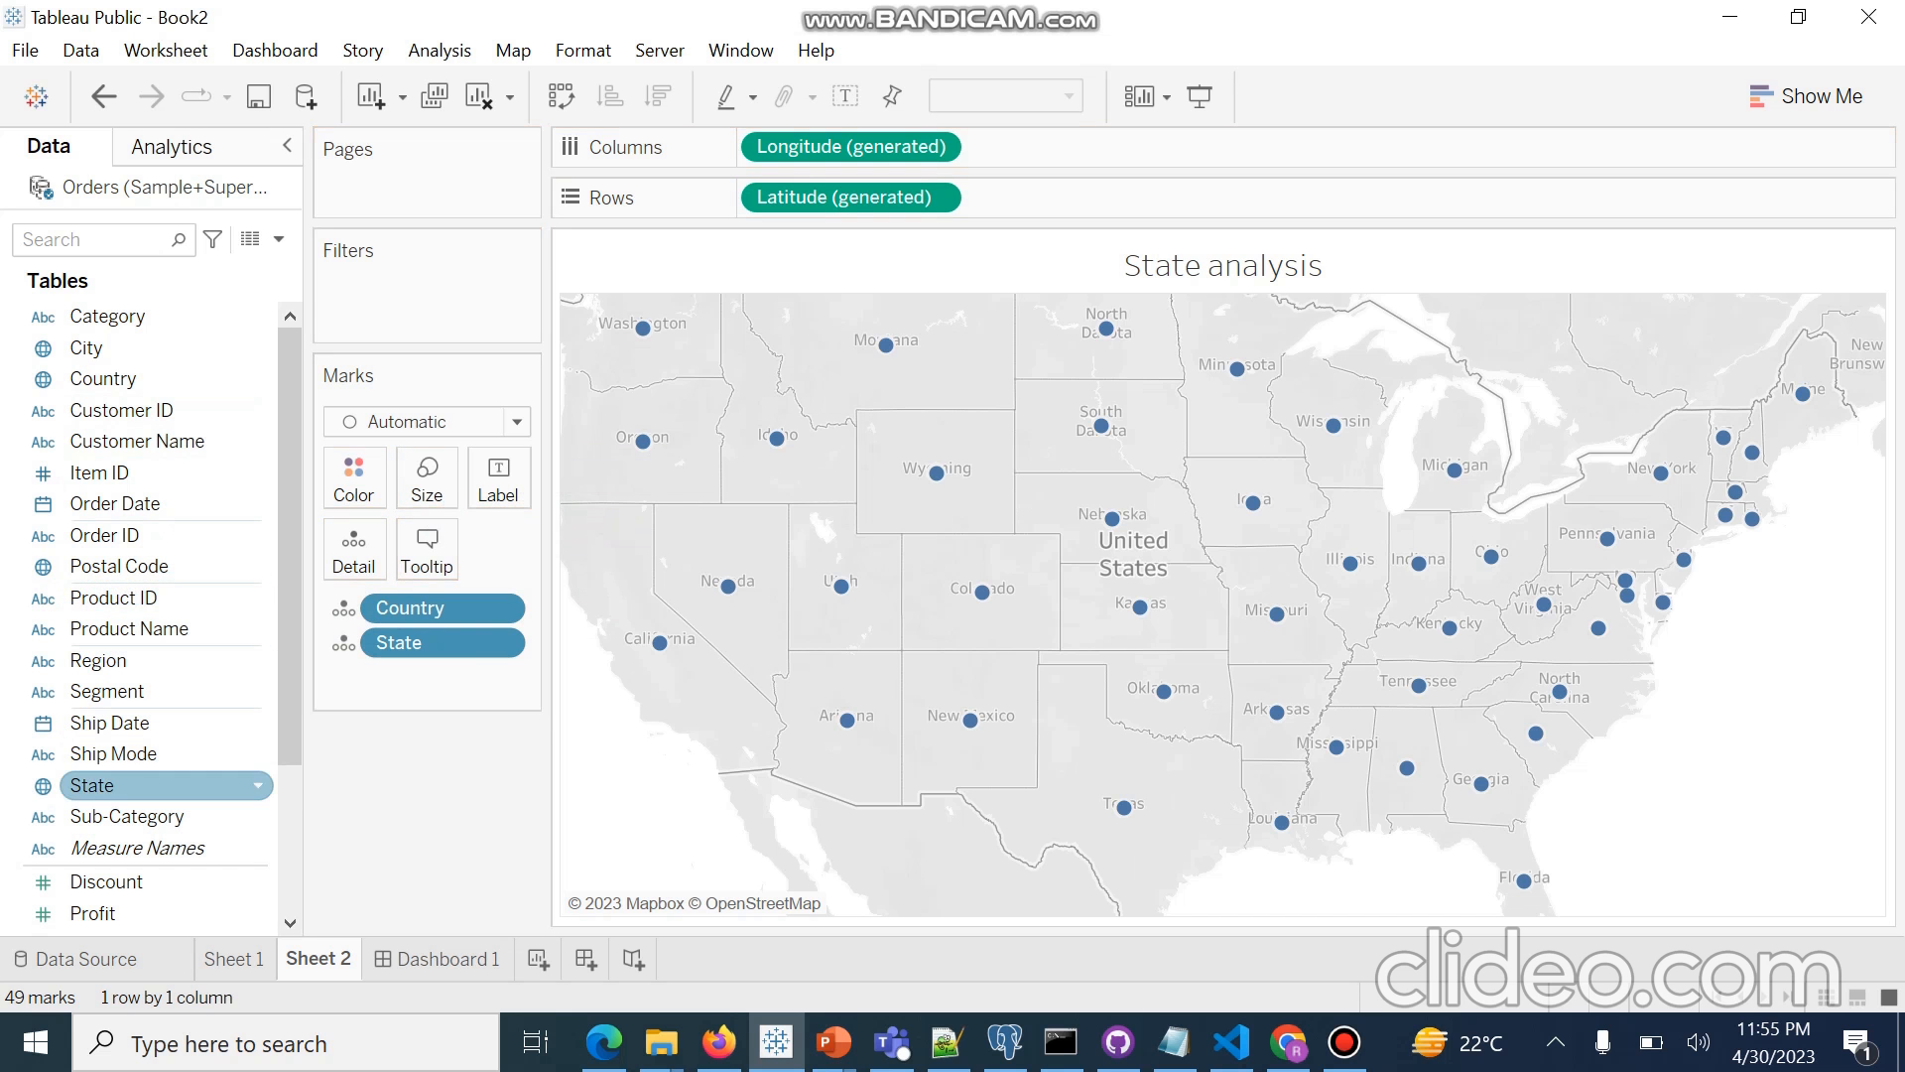
drag(99, 785, 498, 486)
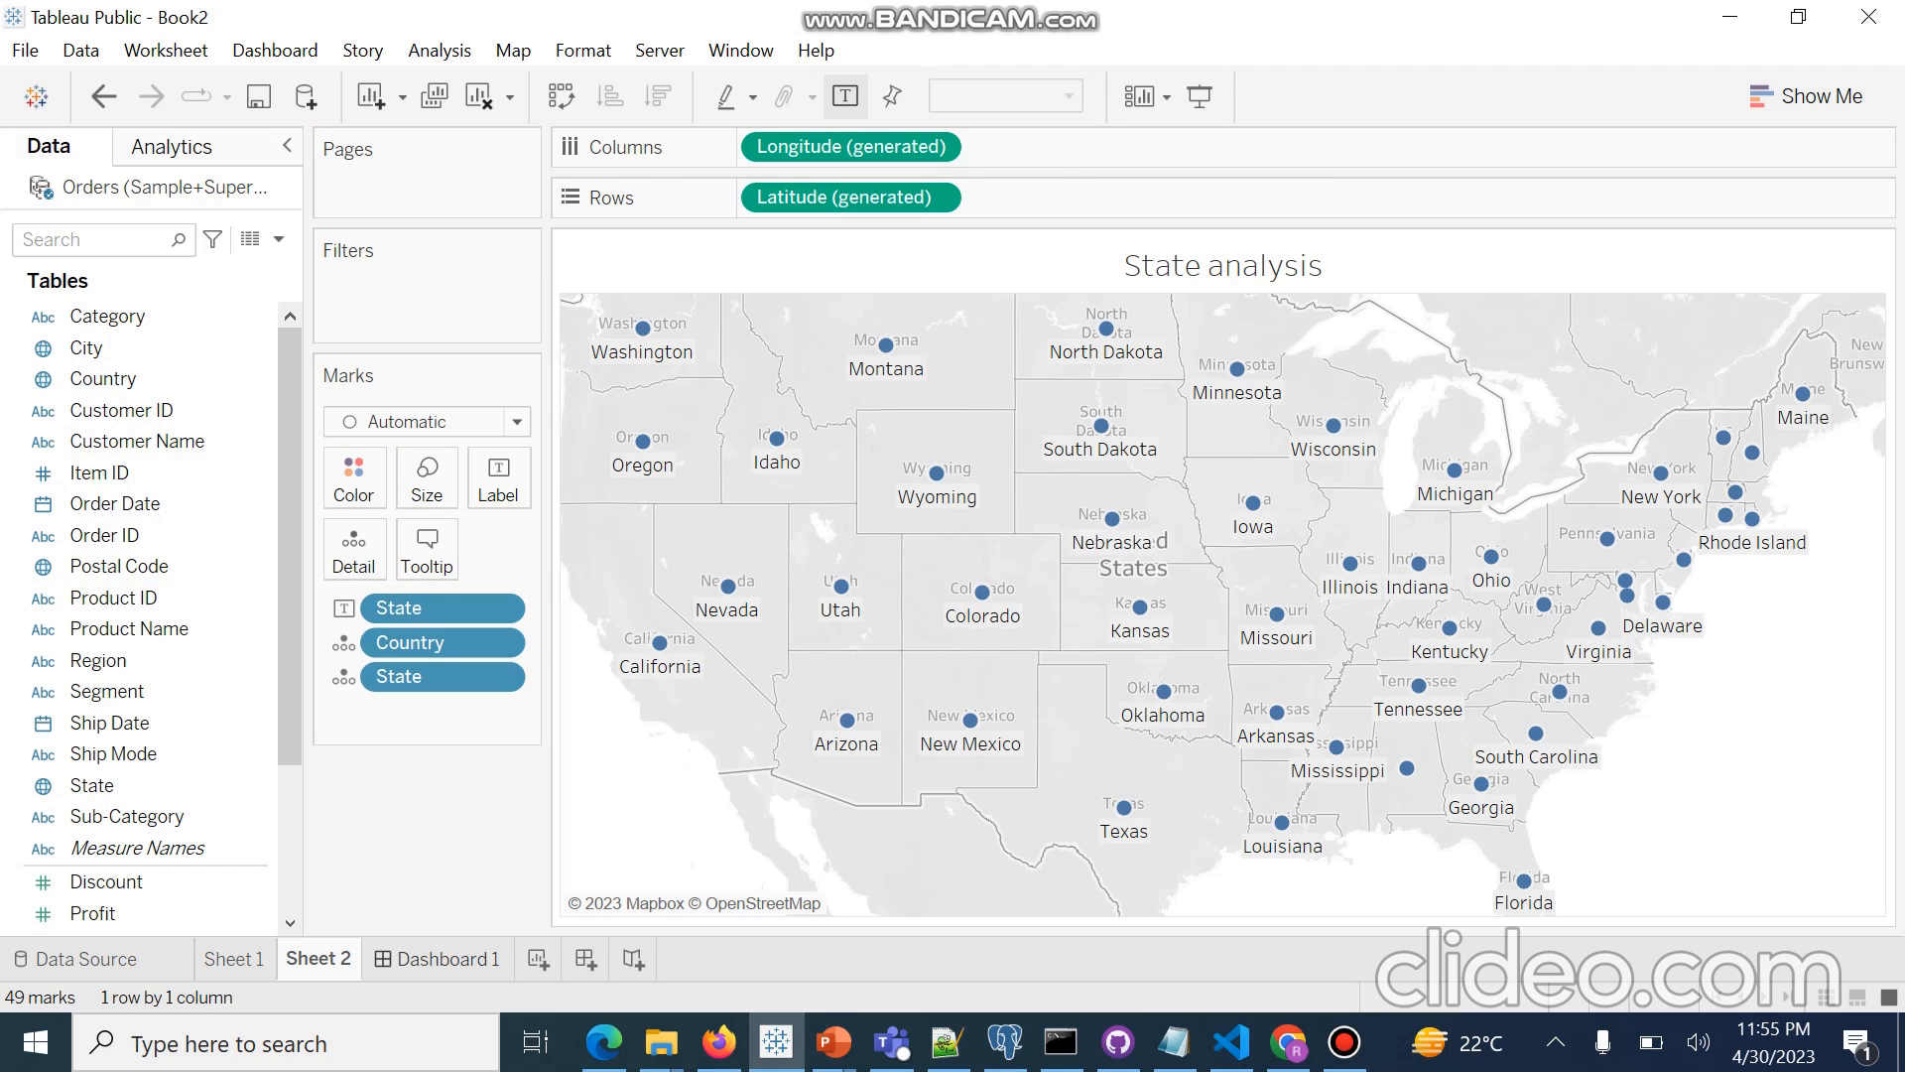
Return to Dashboard 1 and make the State analysis map act as a filter for the customer analysis chart.
click(437, 958)
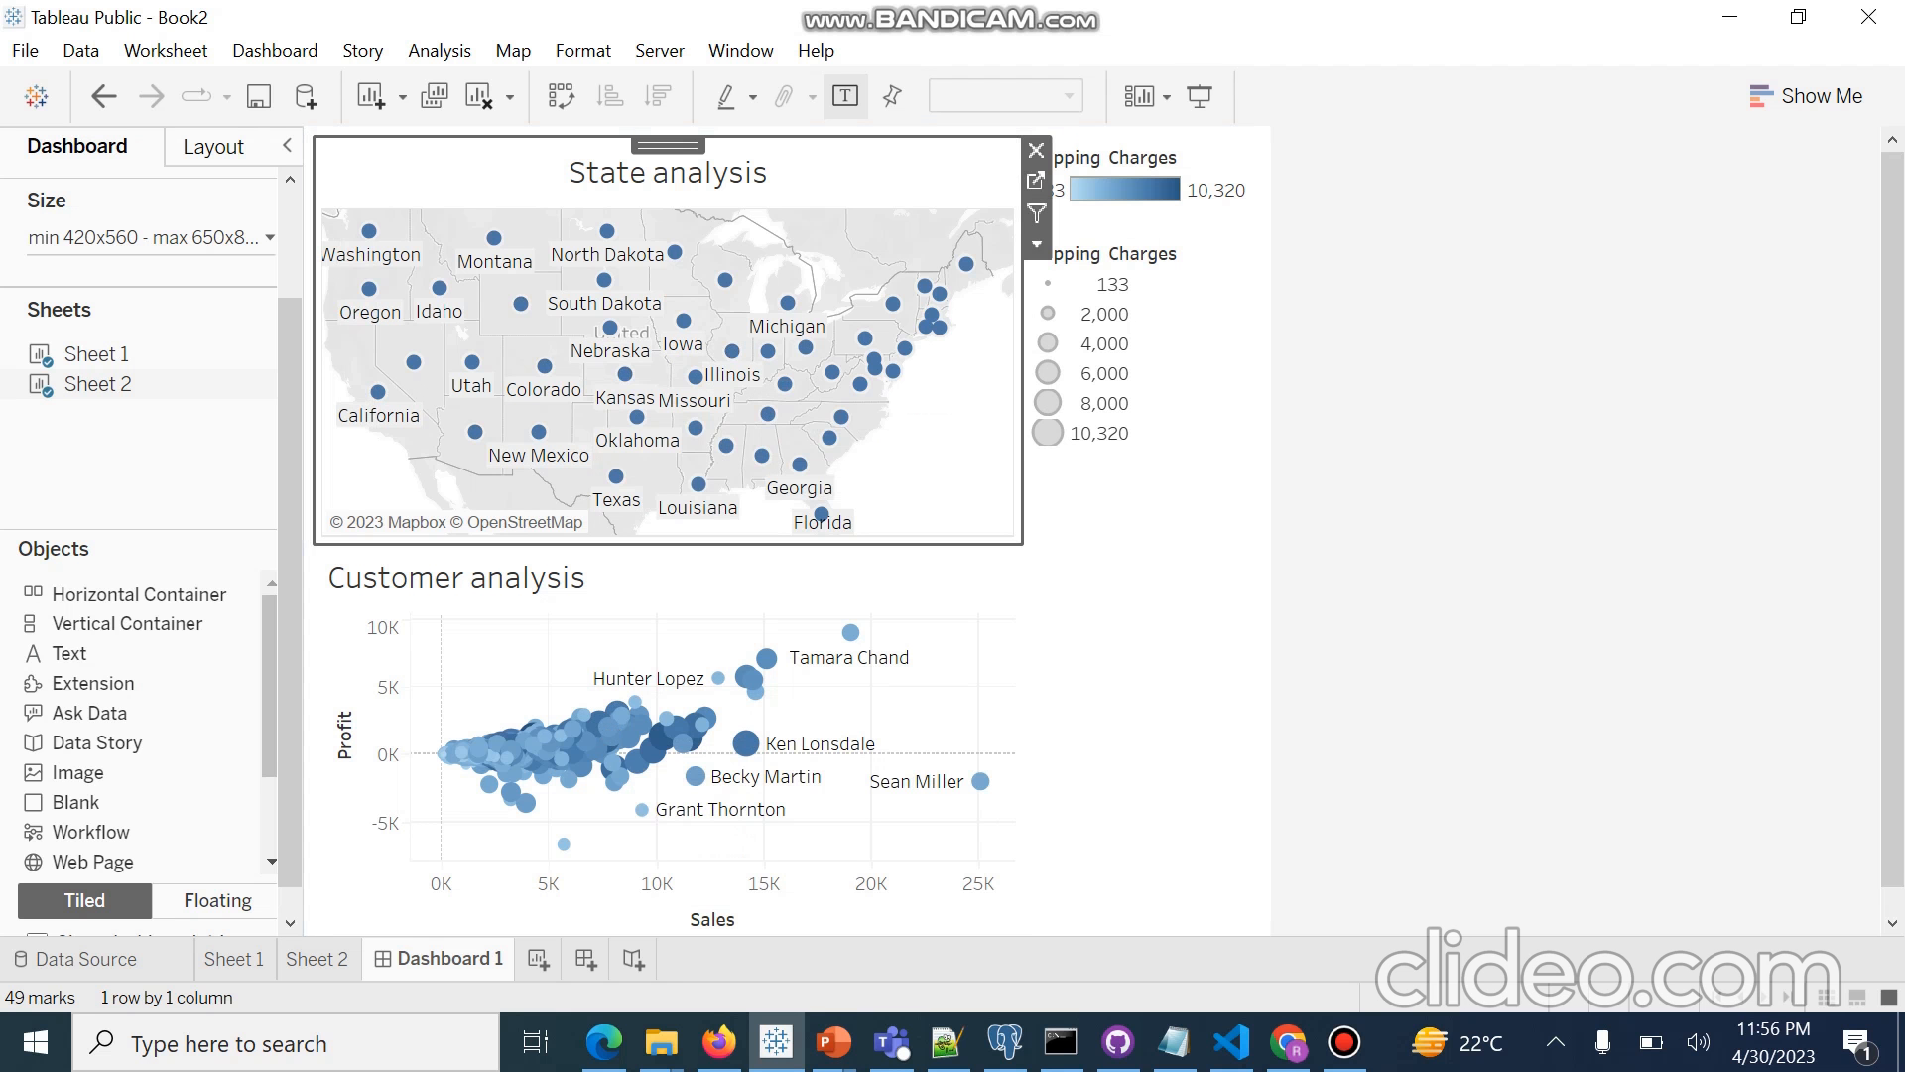
click(1037, 213)
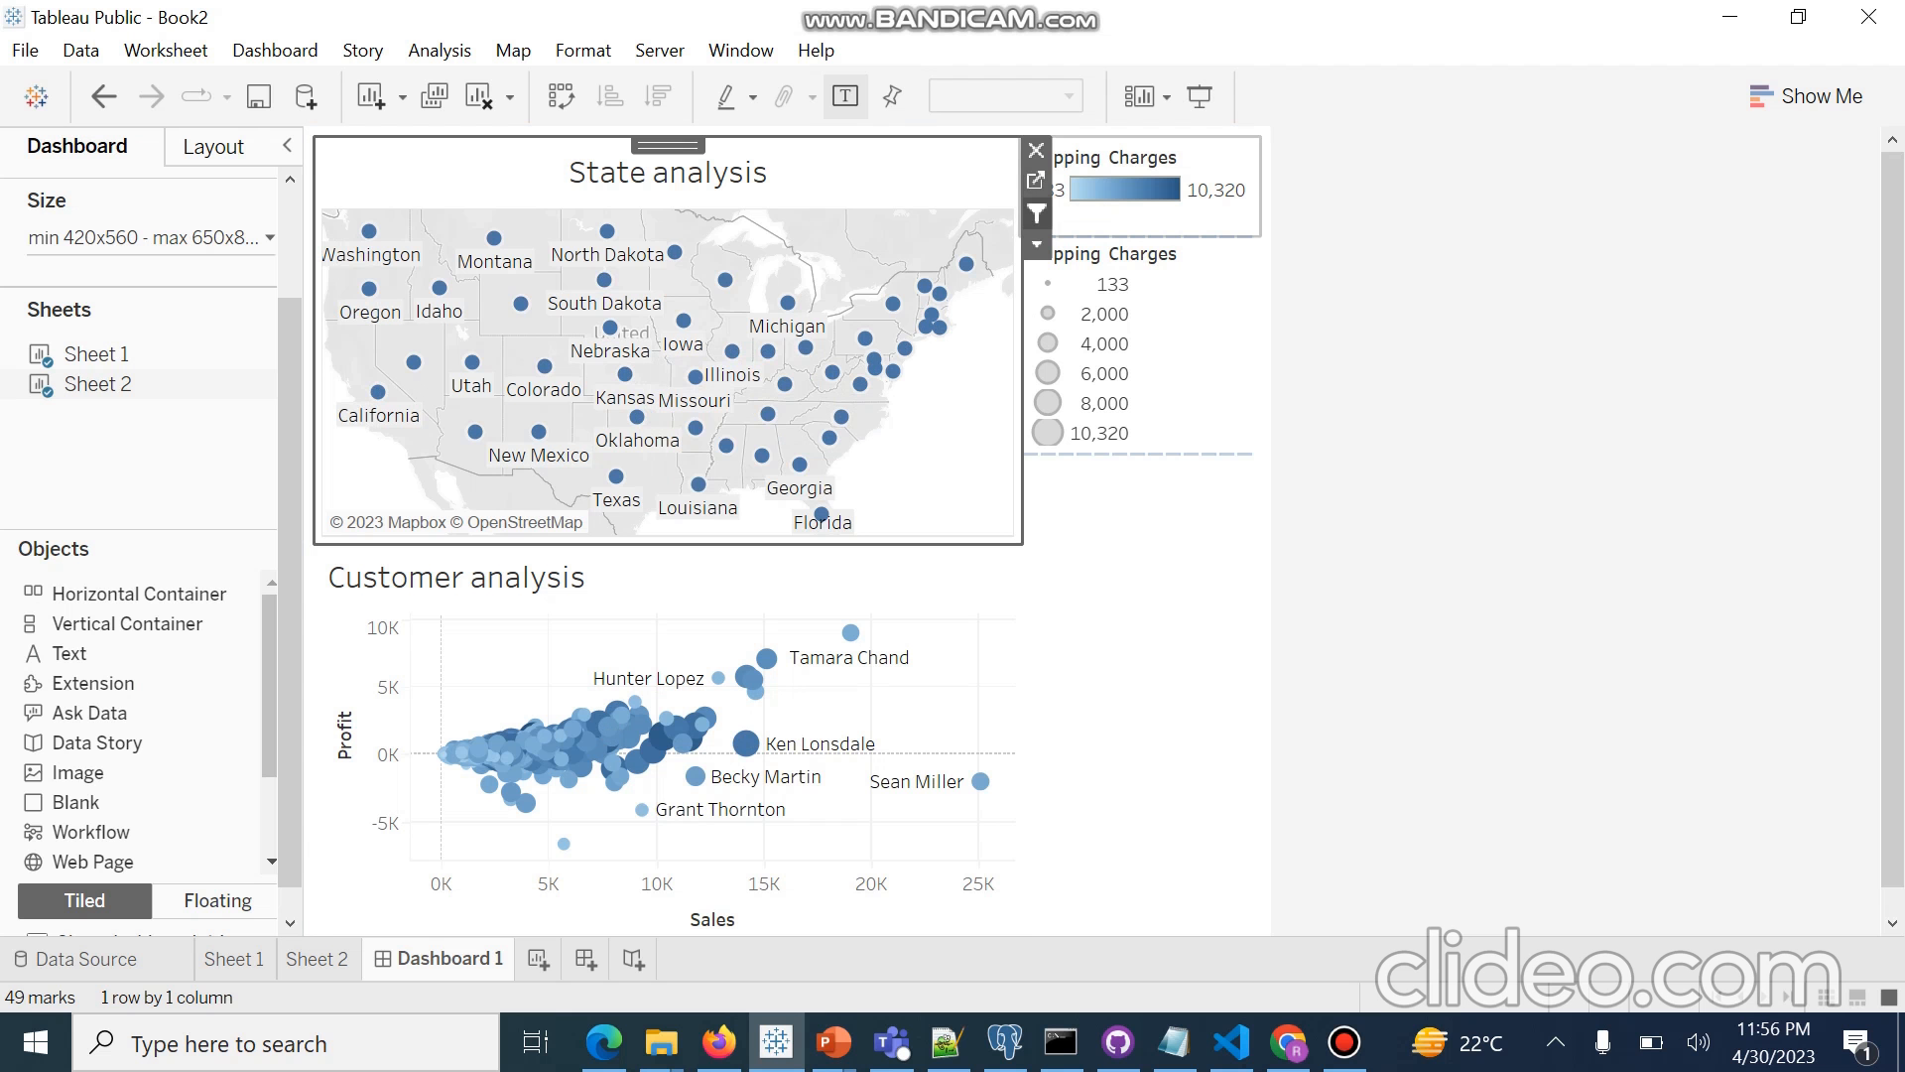
click(1037, 214)
click(1037, 214)
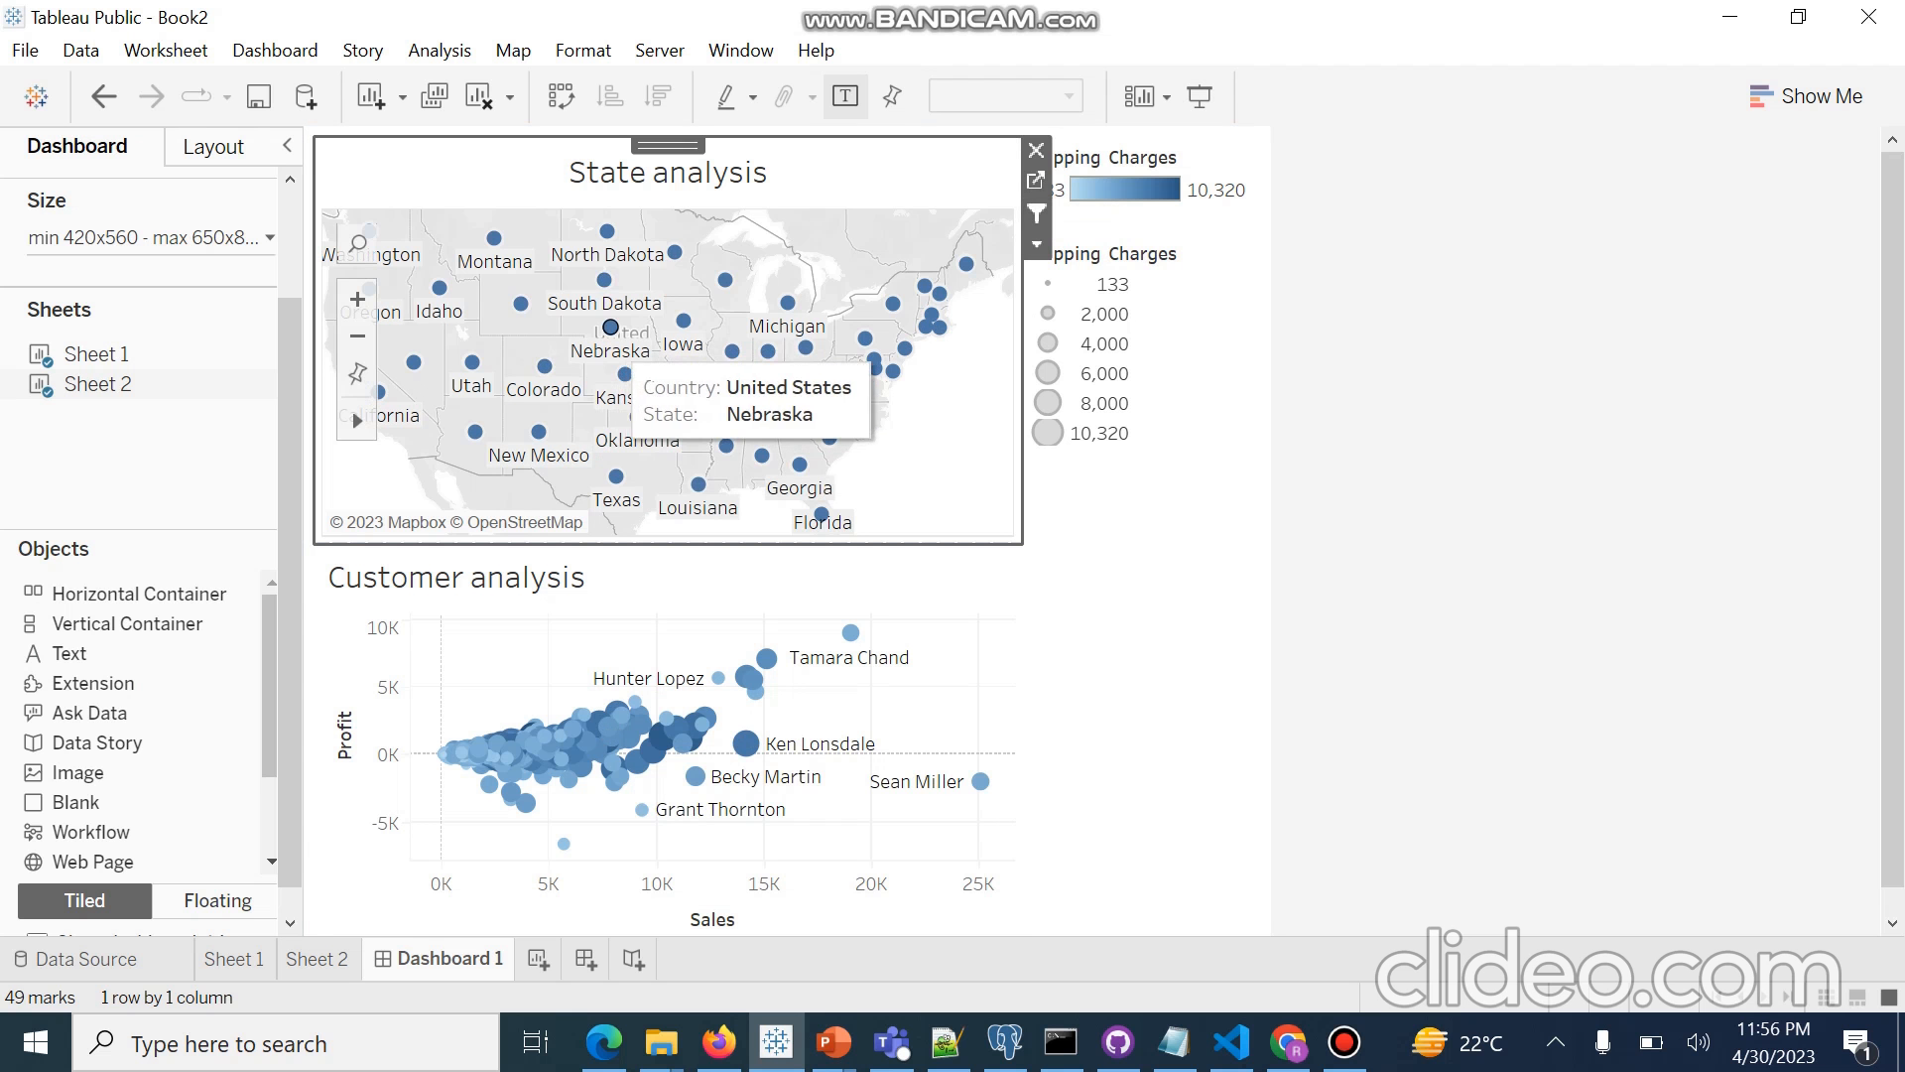
Examine the customer analysis chart for individual states on the map, including South Dakota, New Mexico, Montana, Idaho, Oklahoma, Georgia and Texas.
click(603, 279)
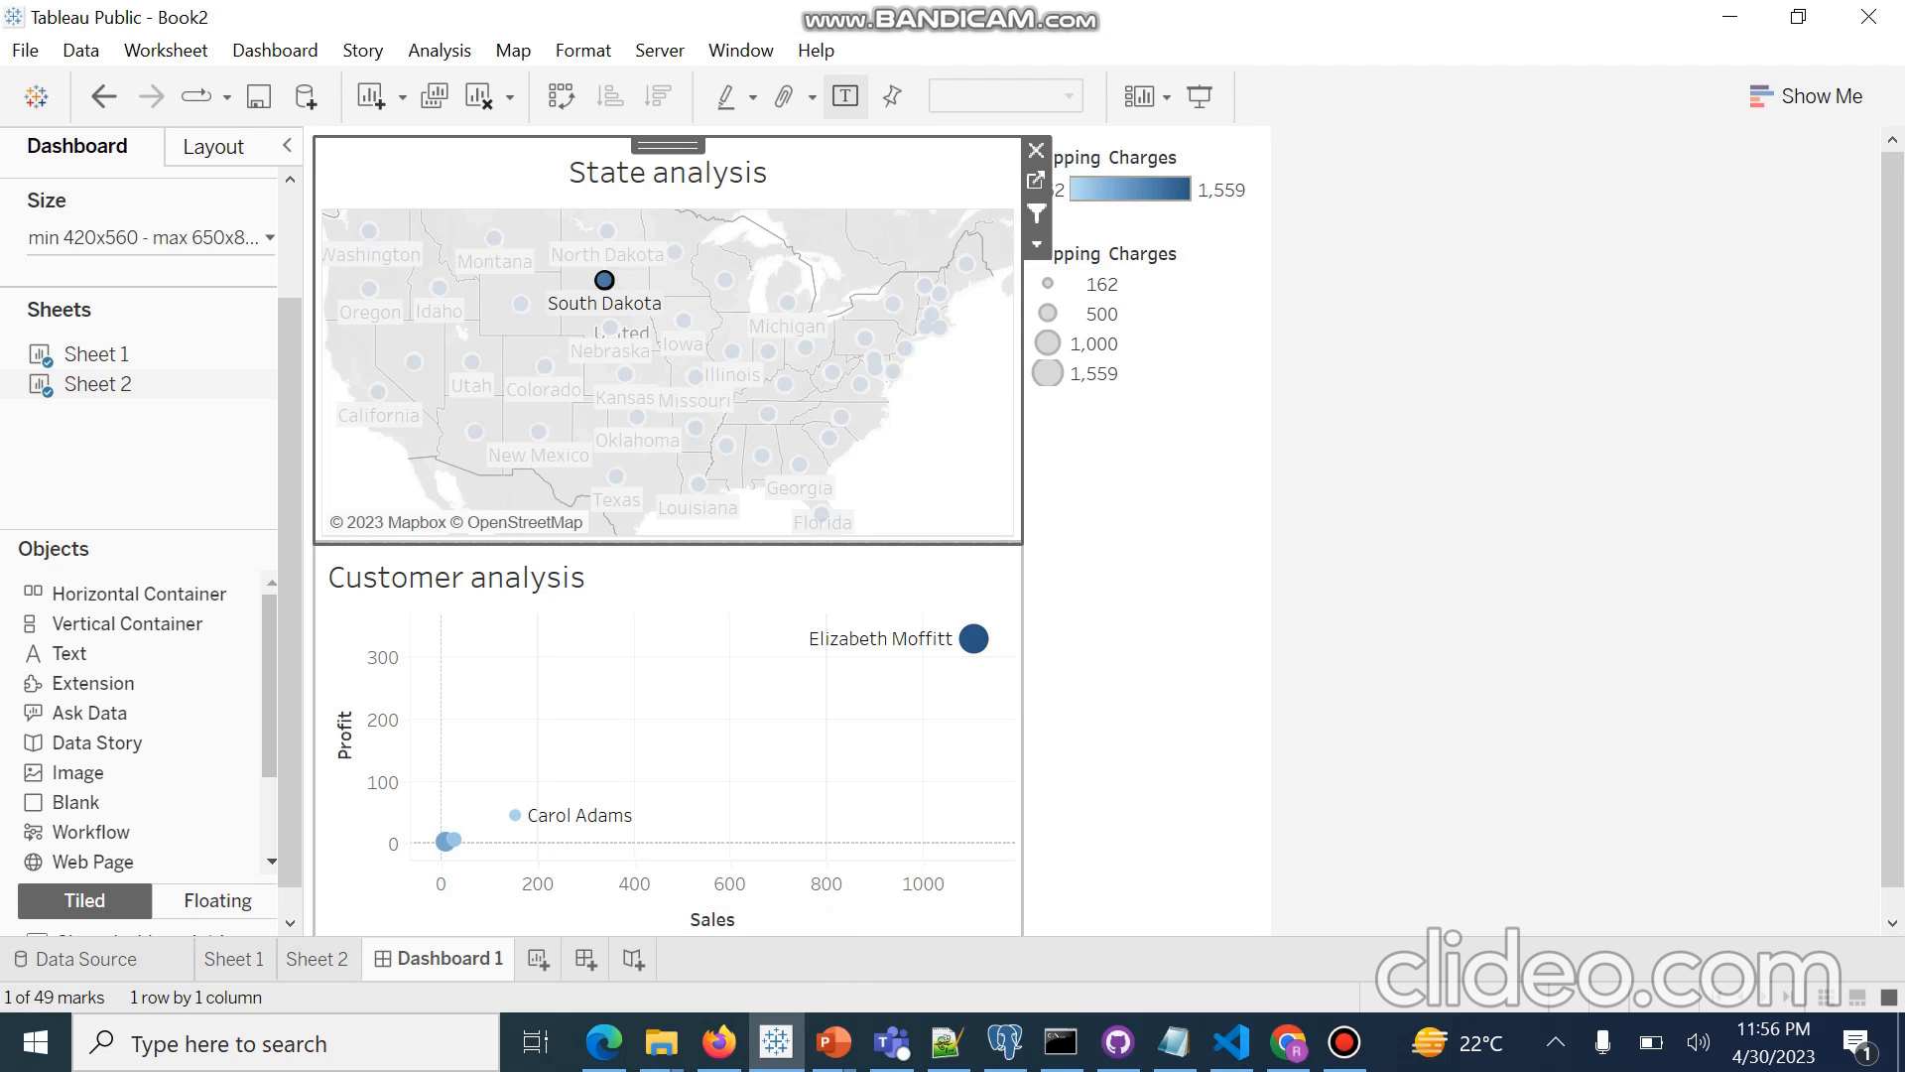
mouse_move(976, 643)
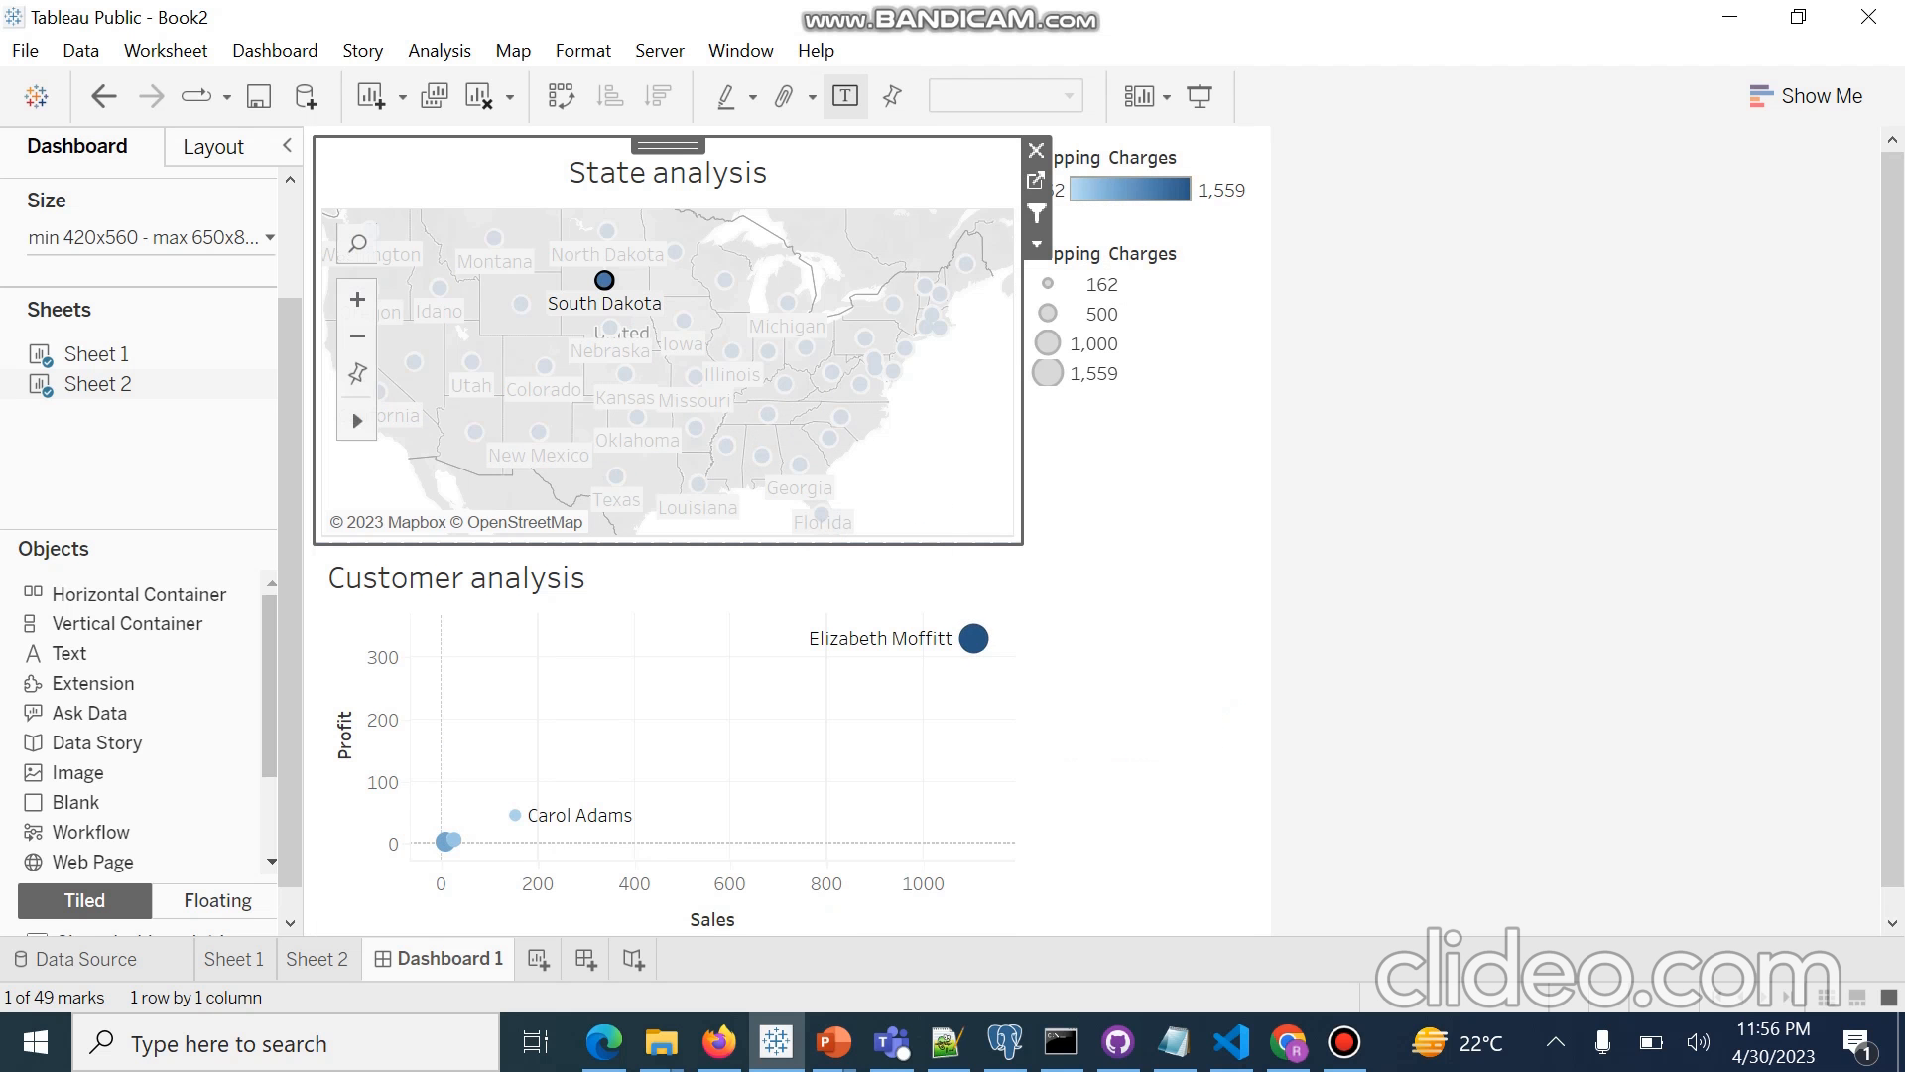
click(950, 451)
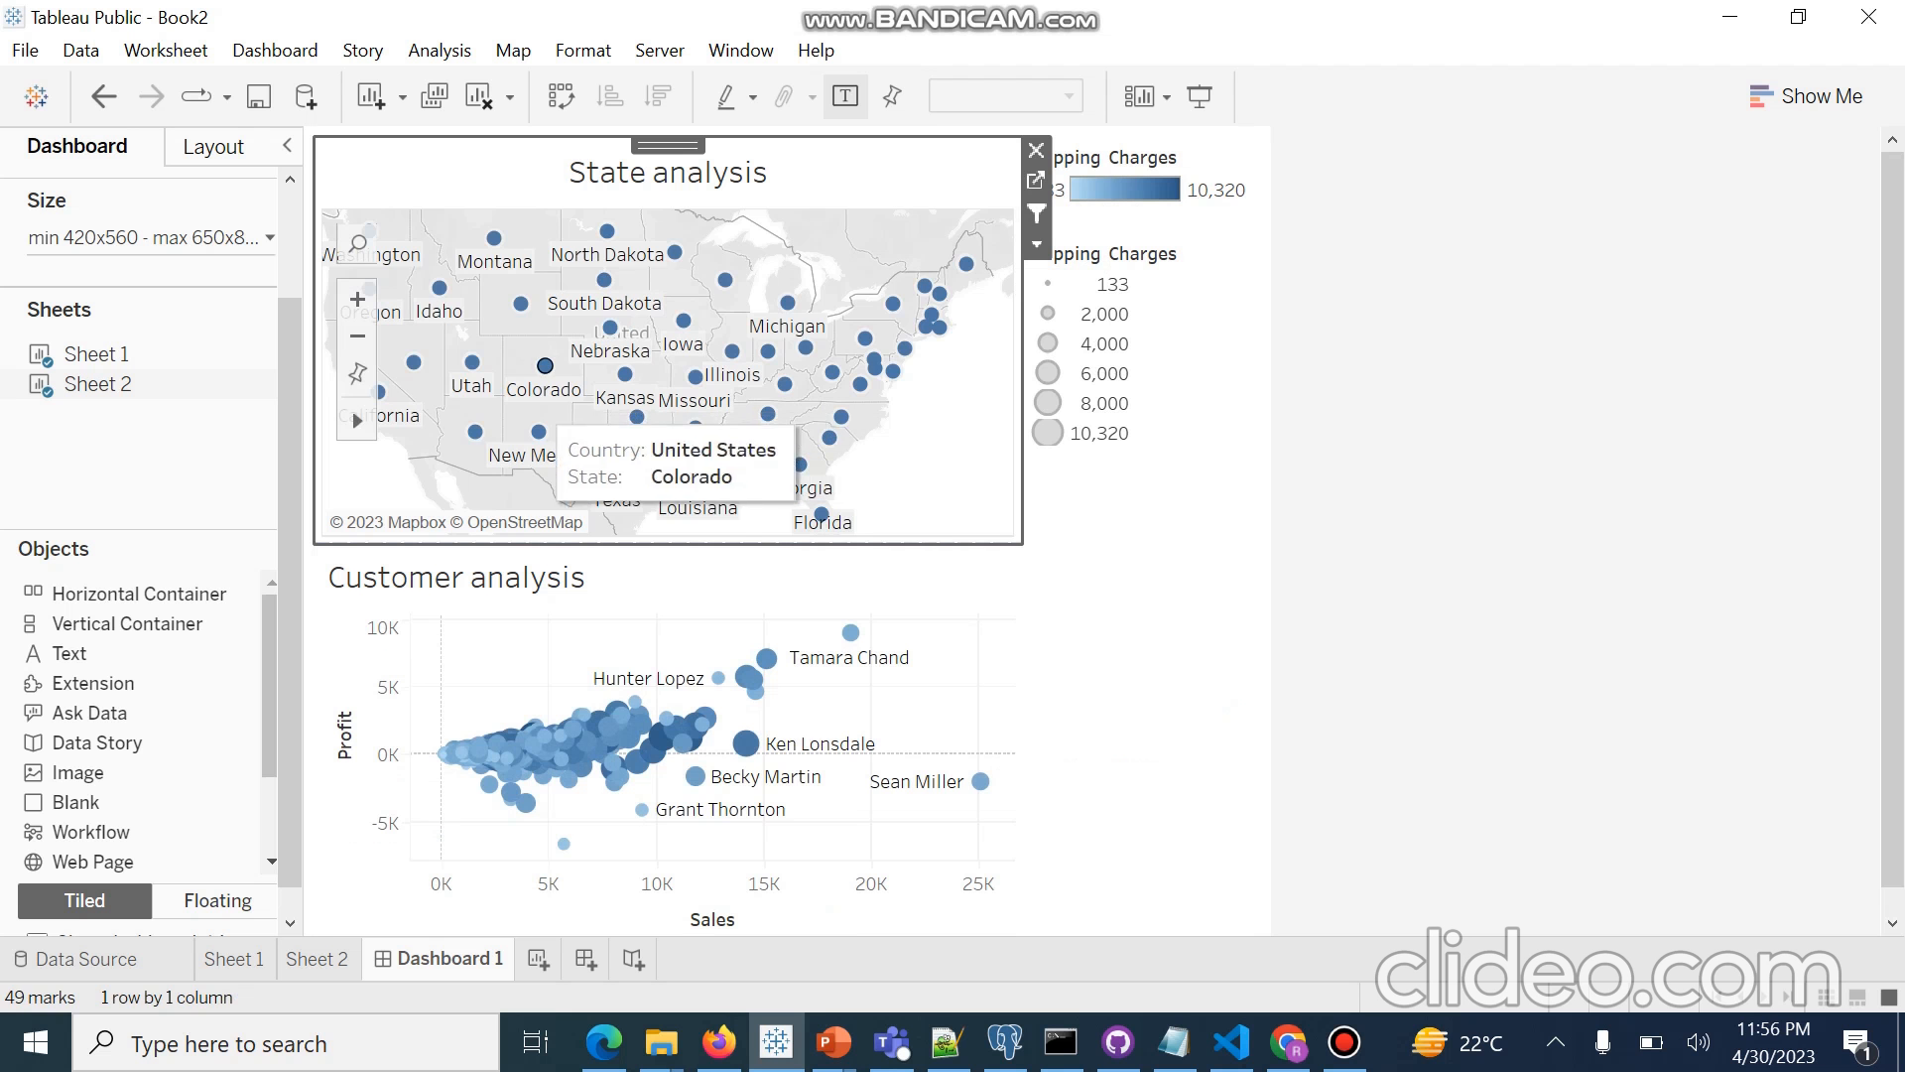
click(539, 432)
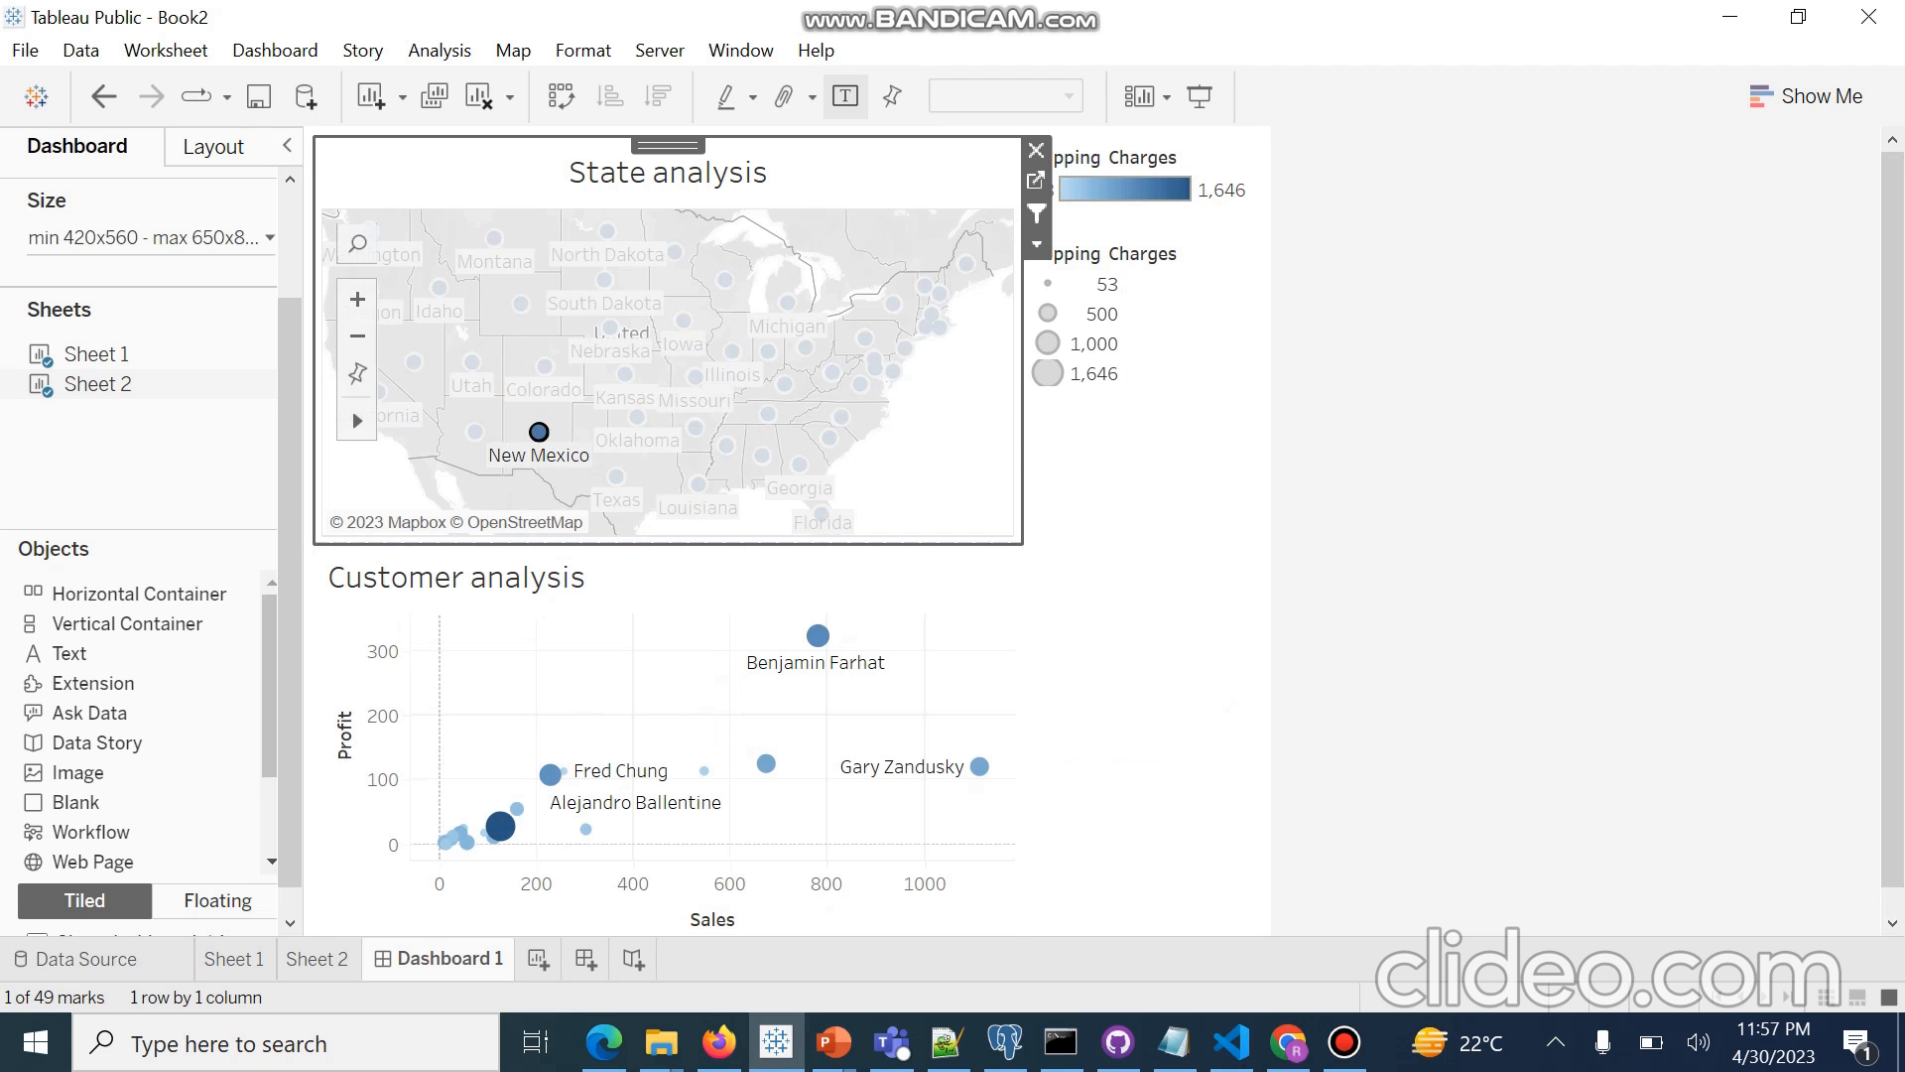
click(831, 372)
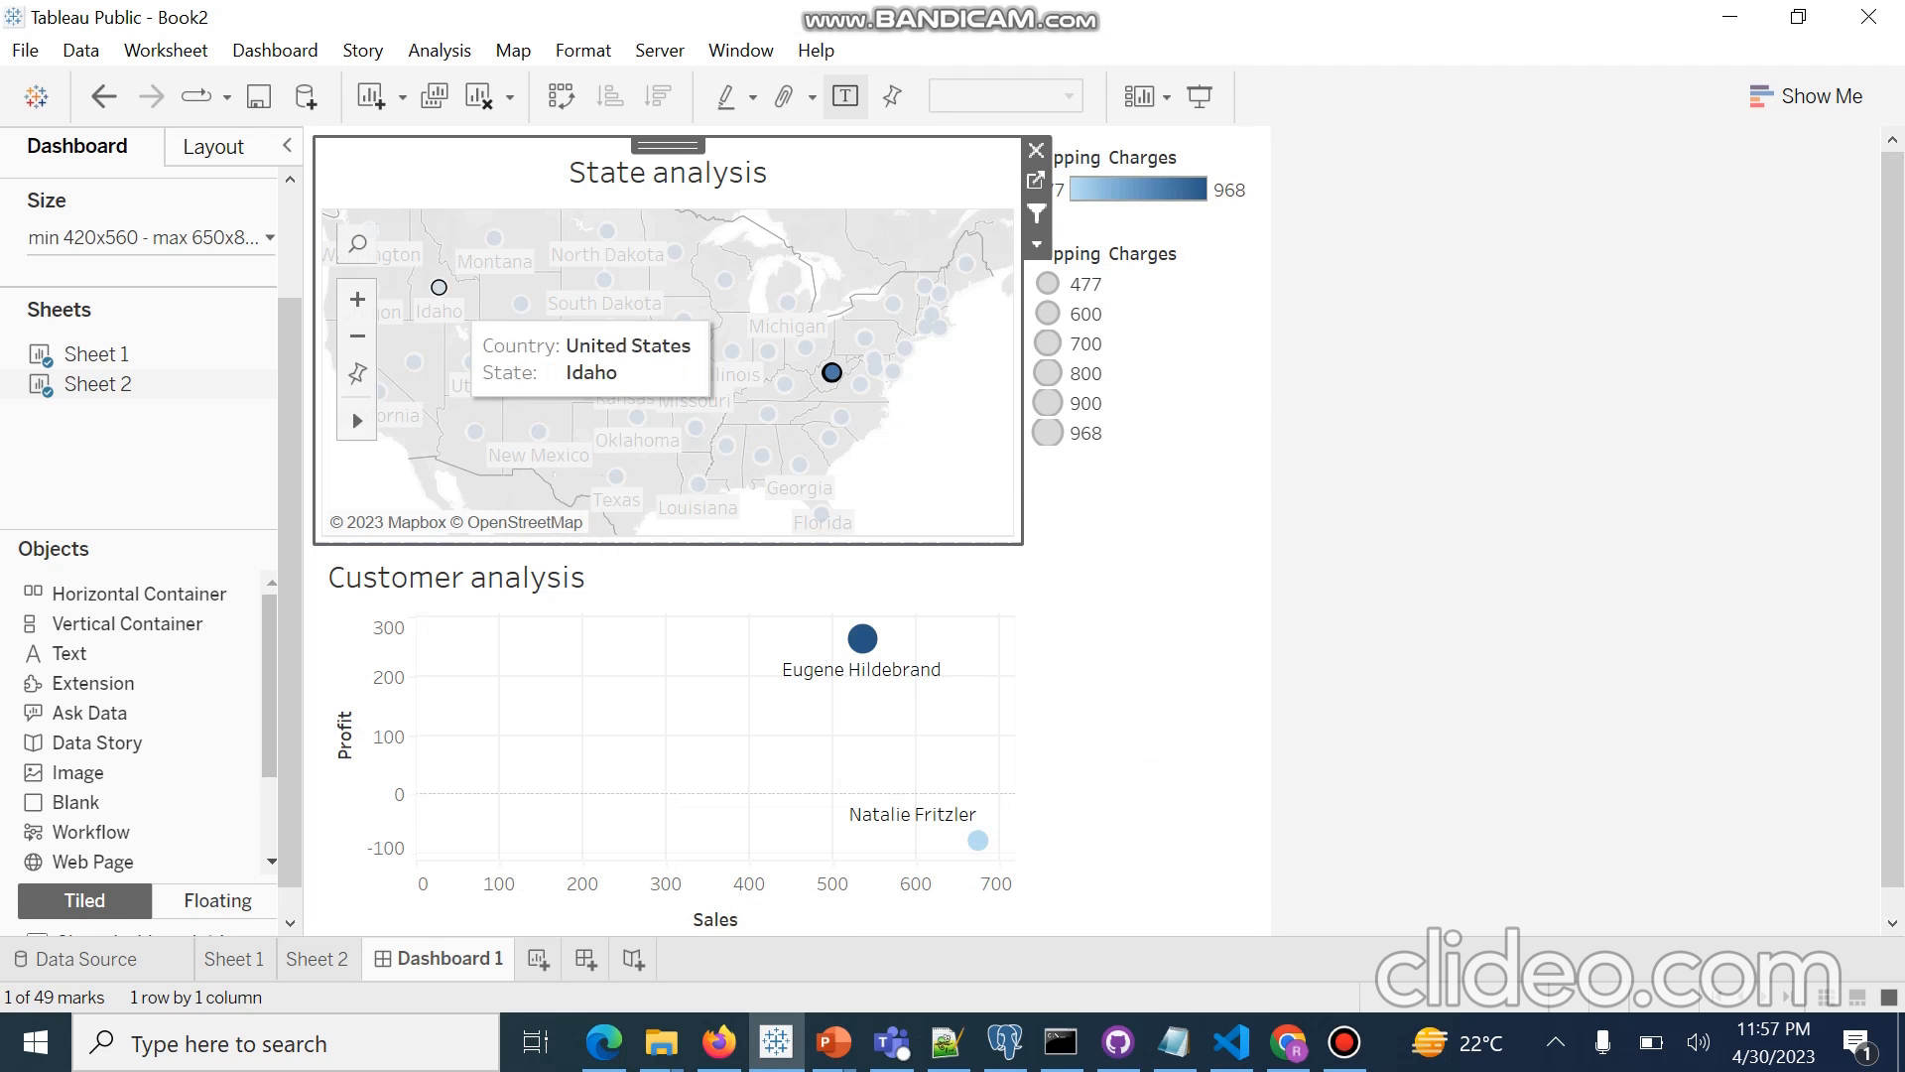
click(494, 239)
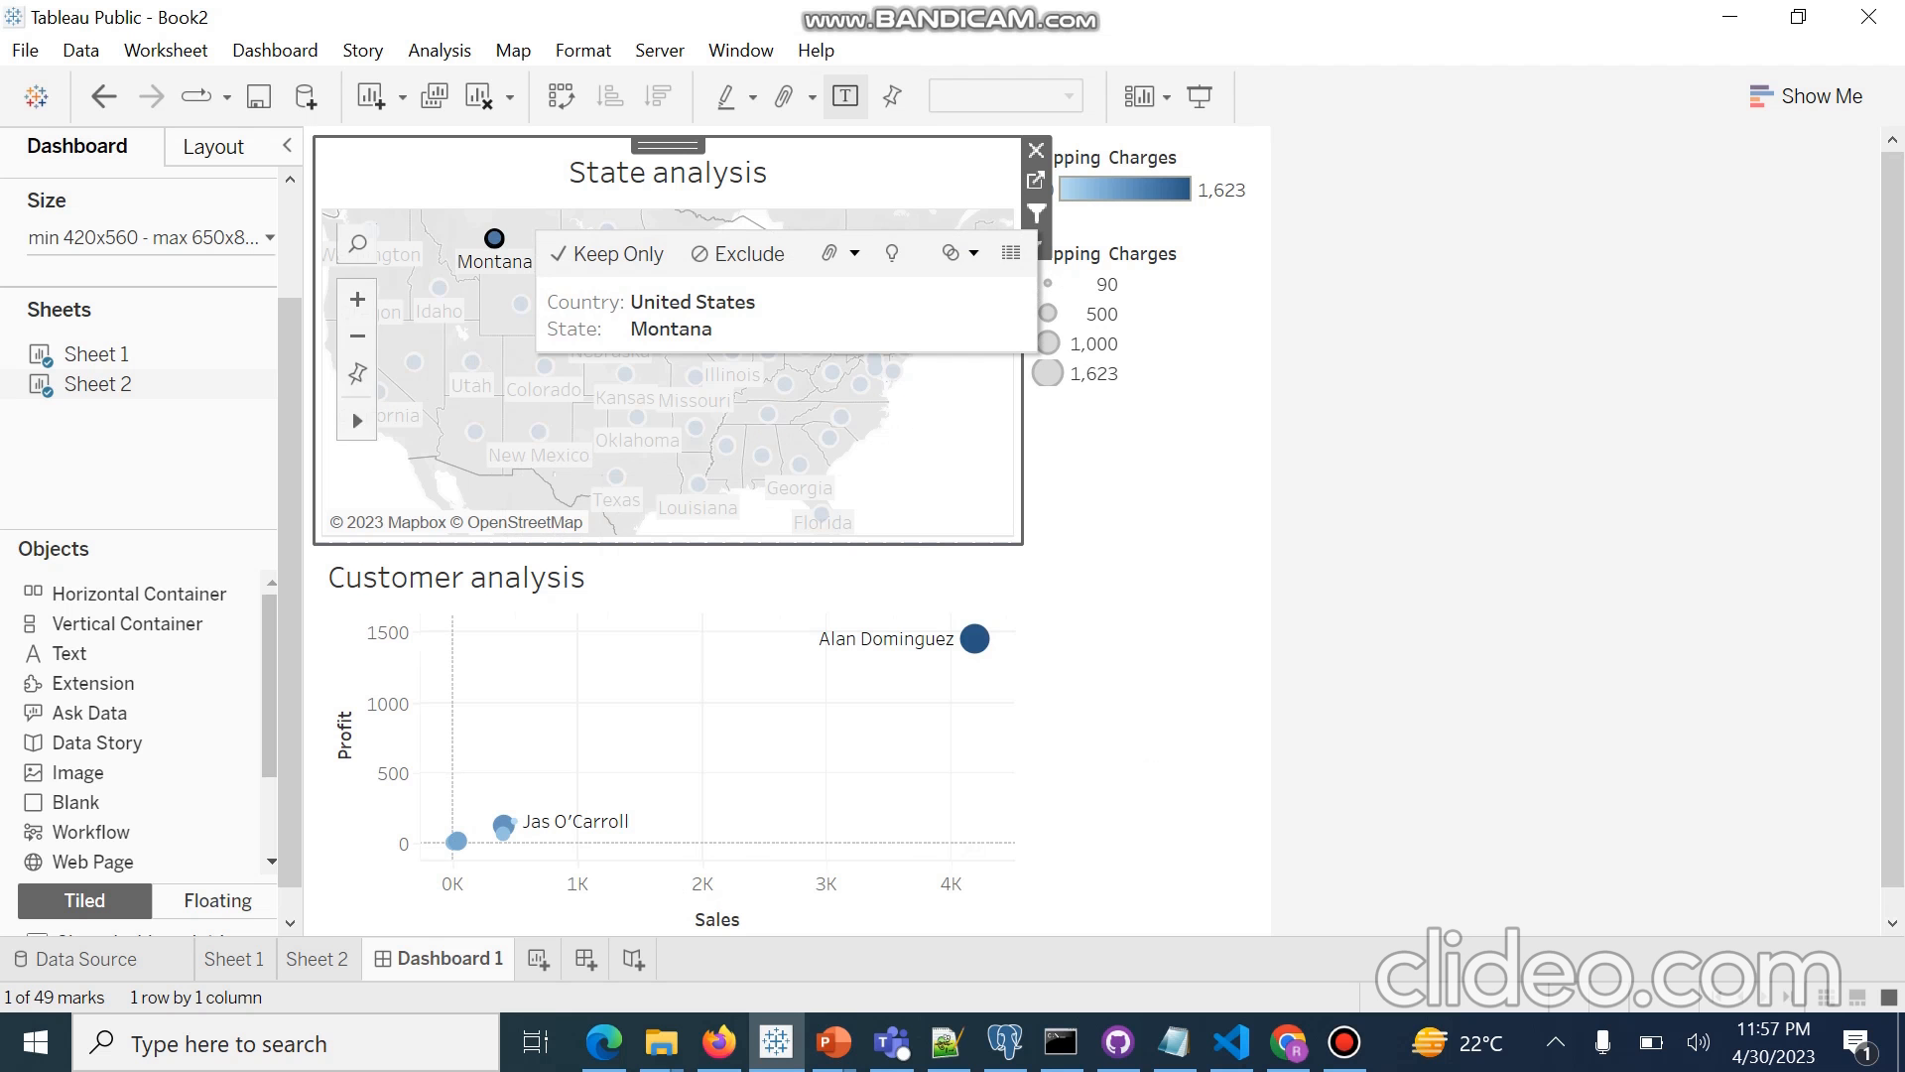
click(439, 286)
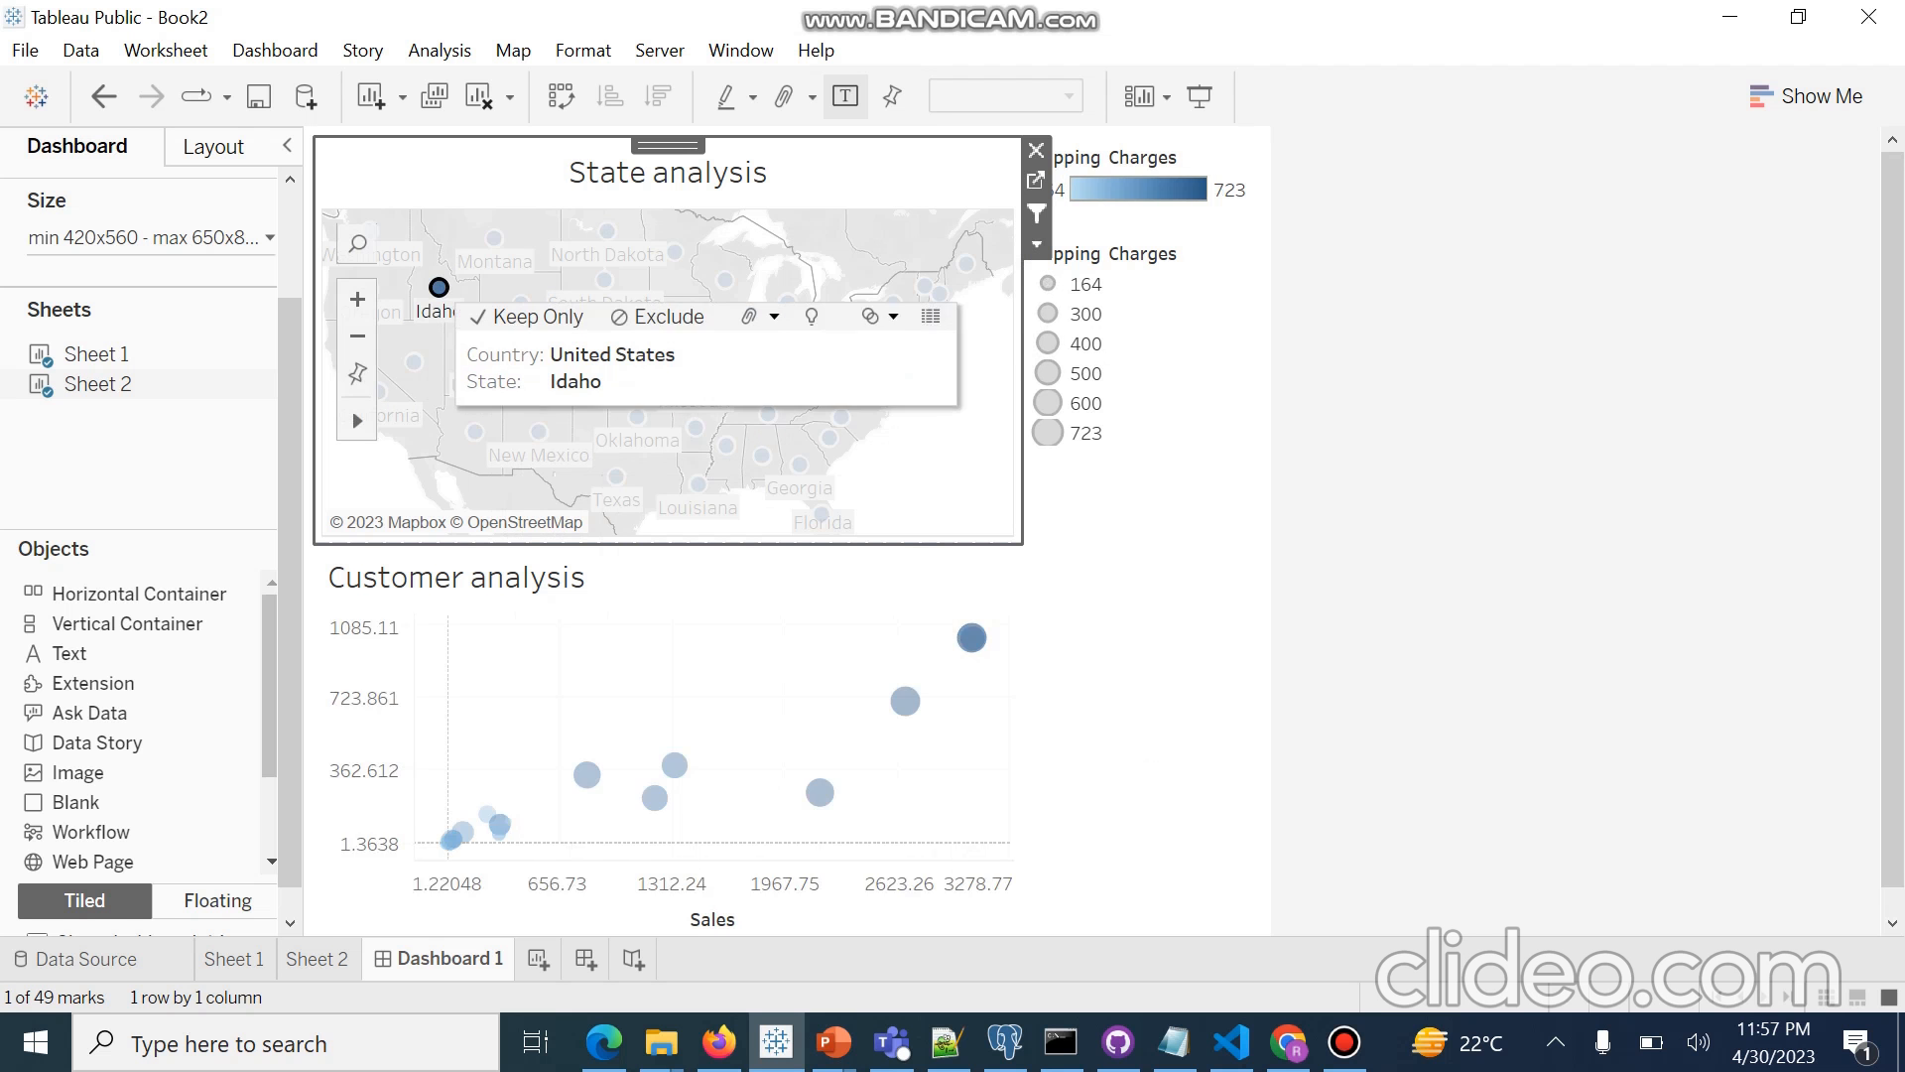
click(638, 417)
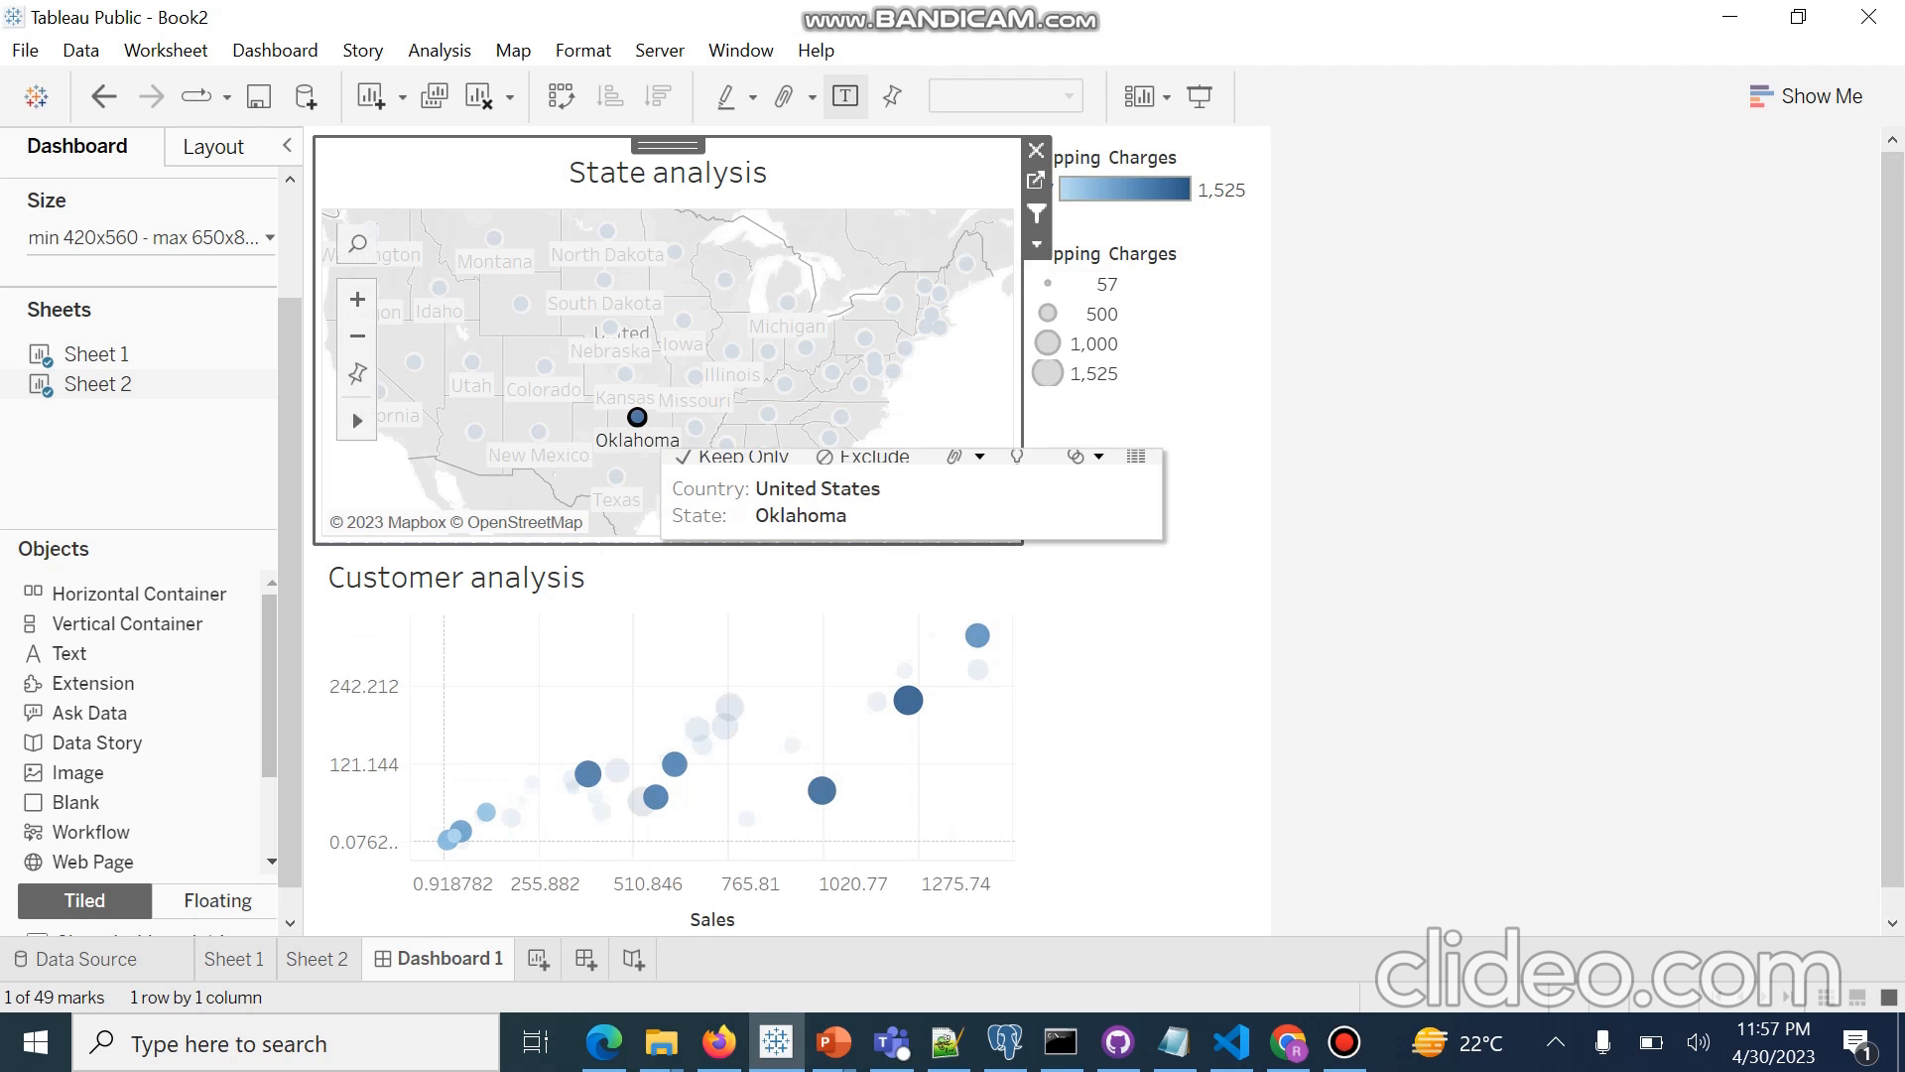
click(805, 347)
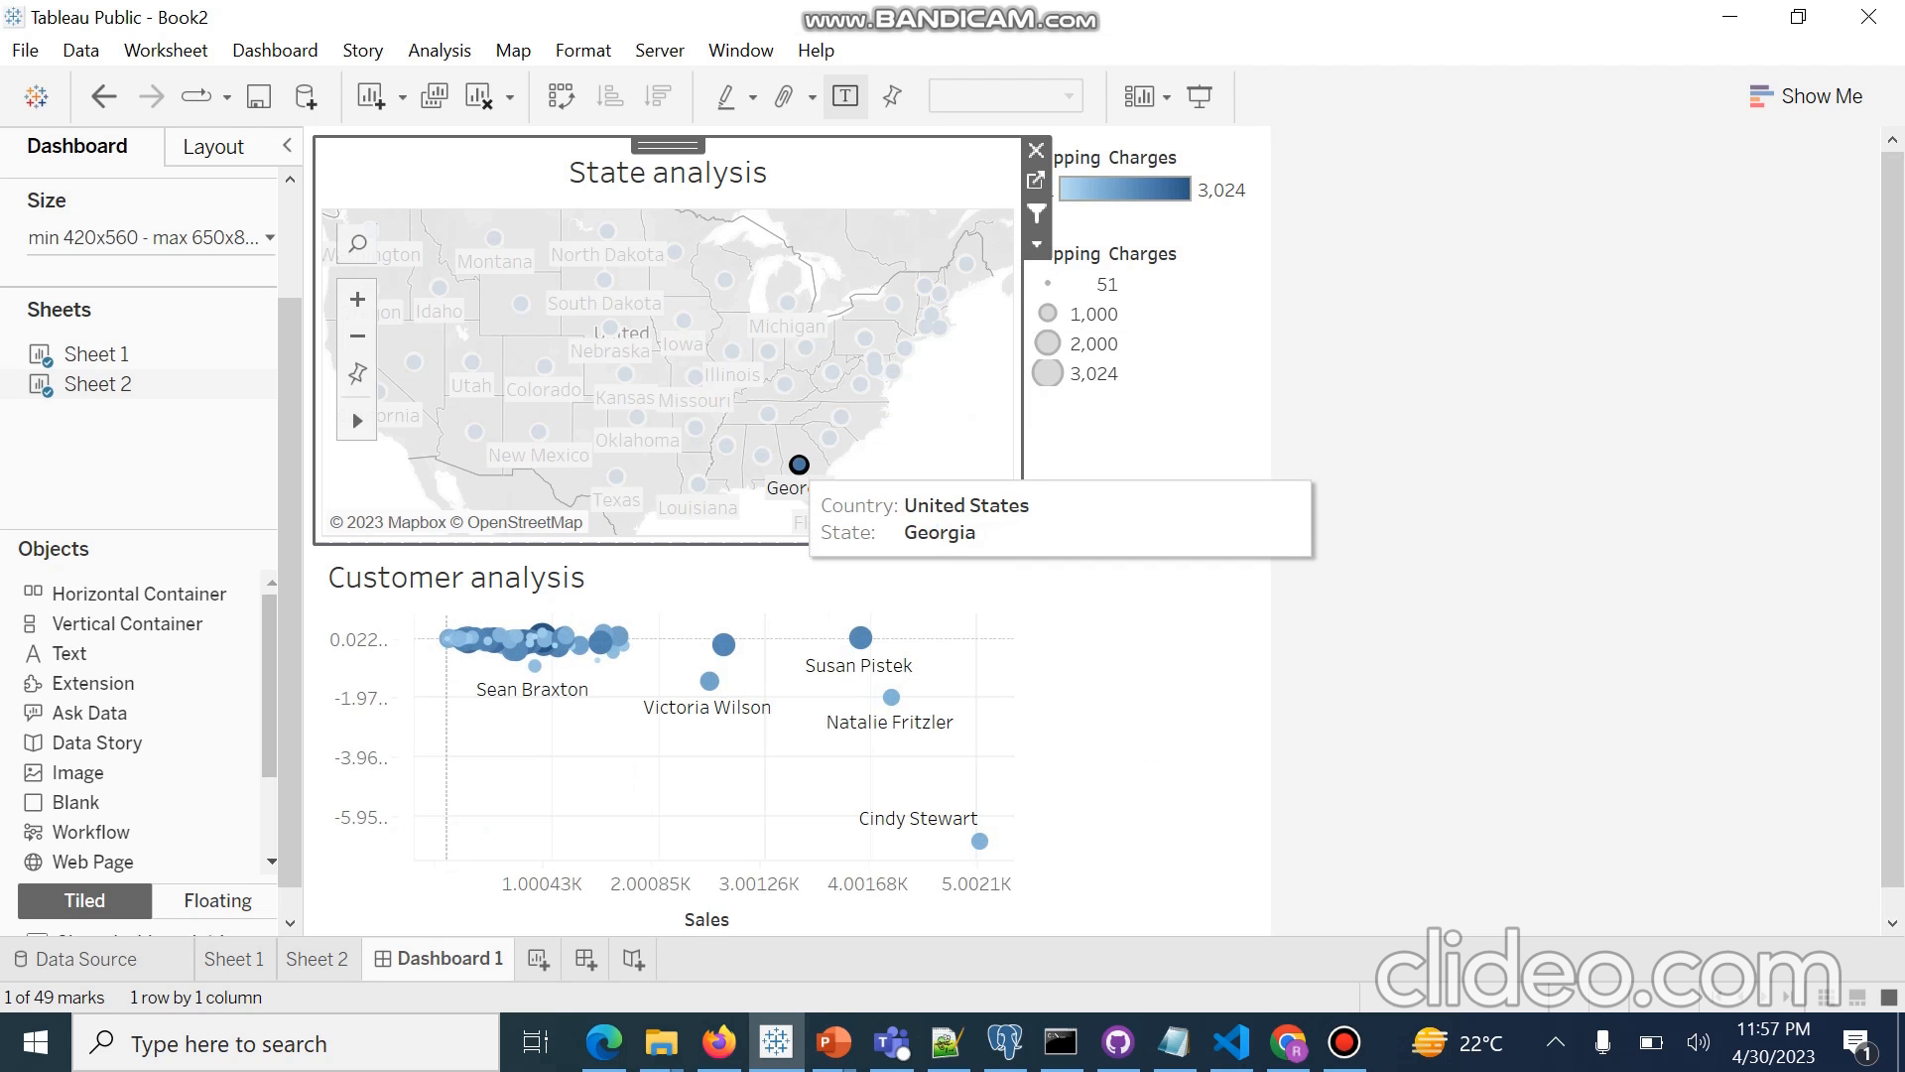
click(800, 463)
click(616, 477)
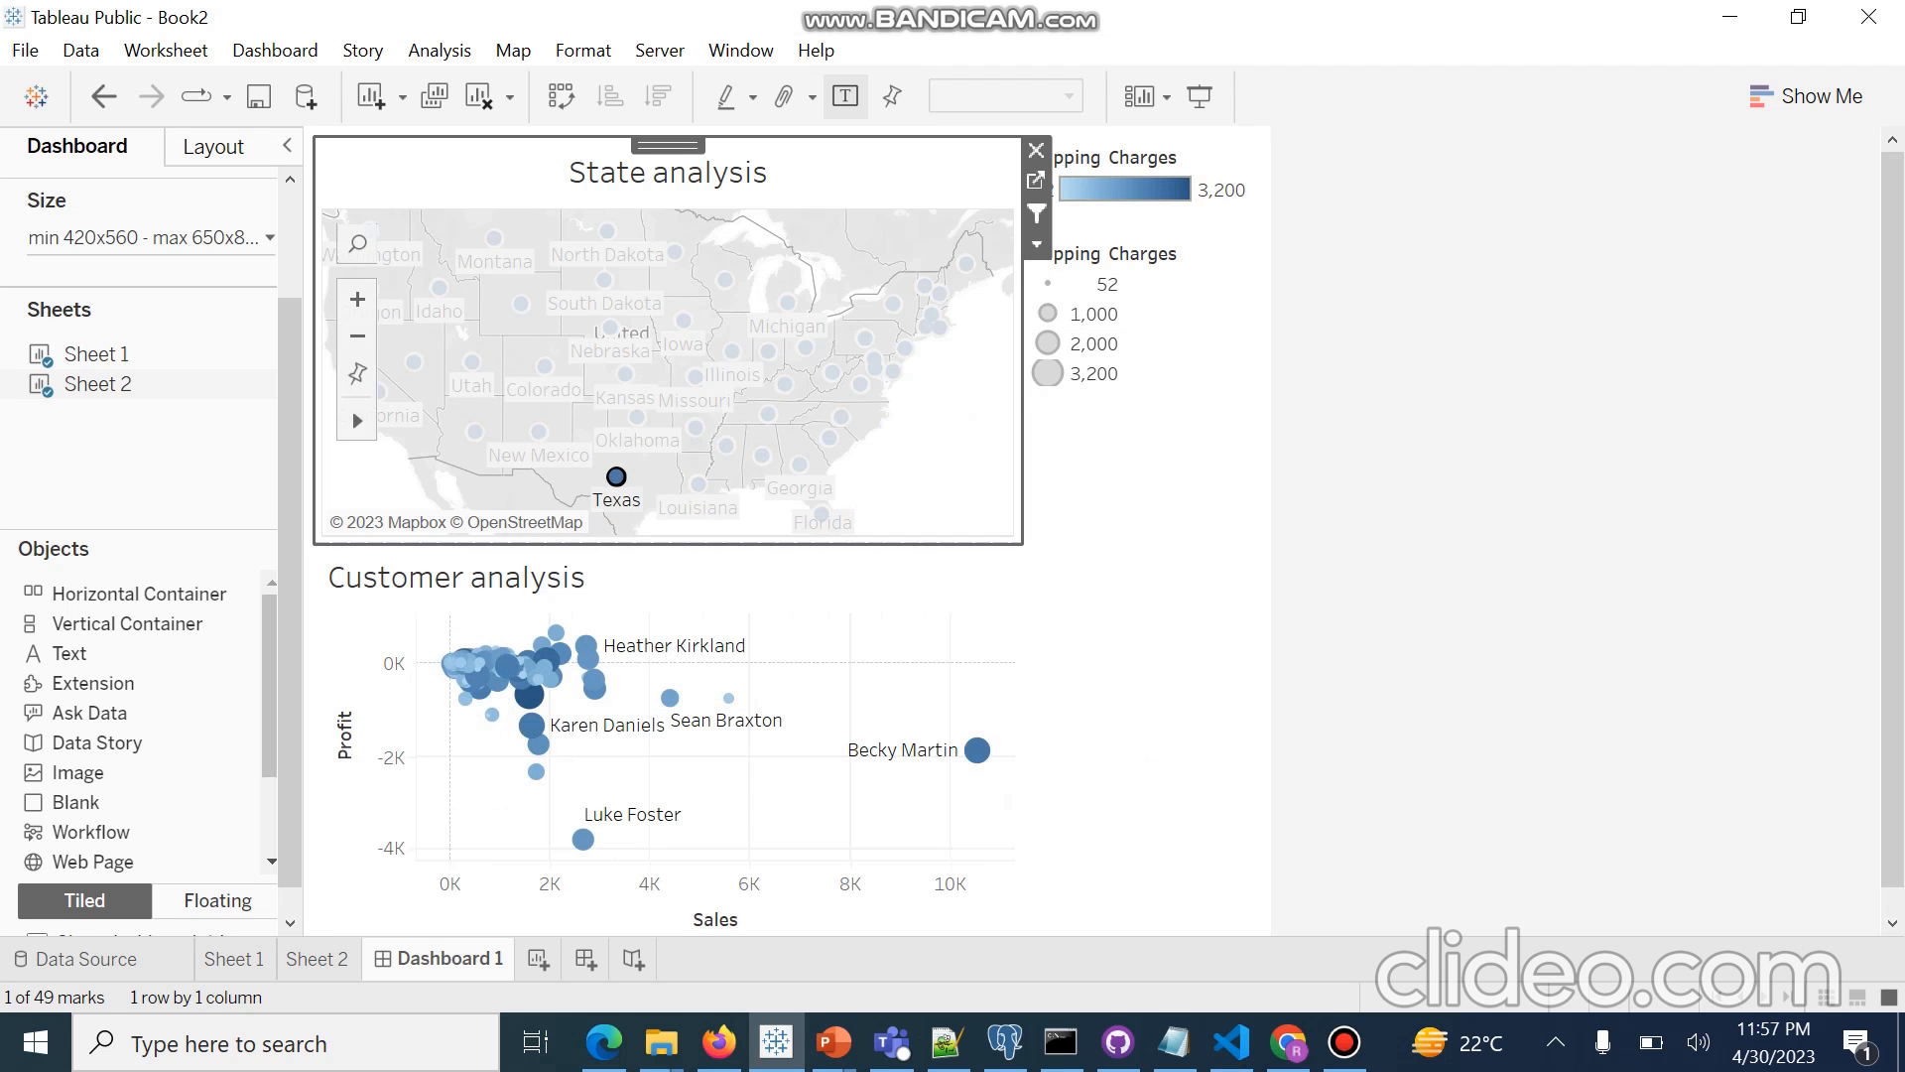
mouse_move(594, 687)
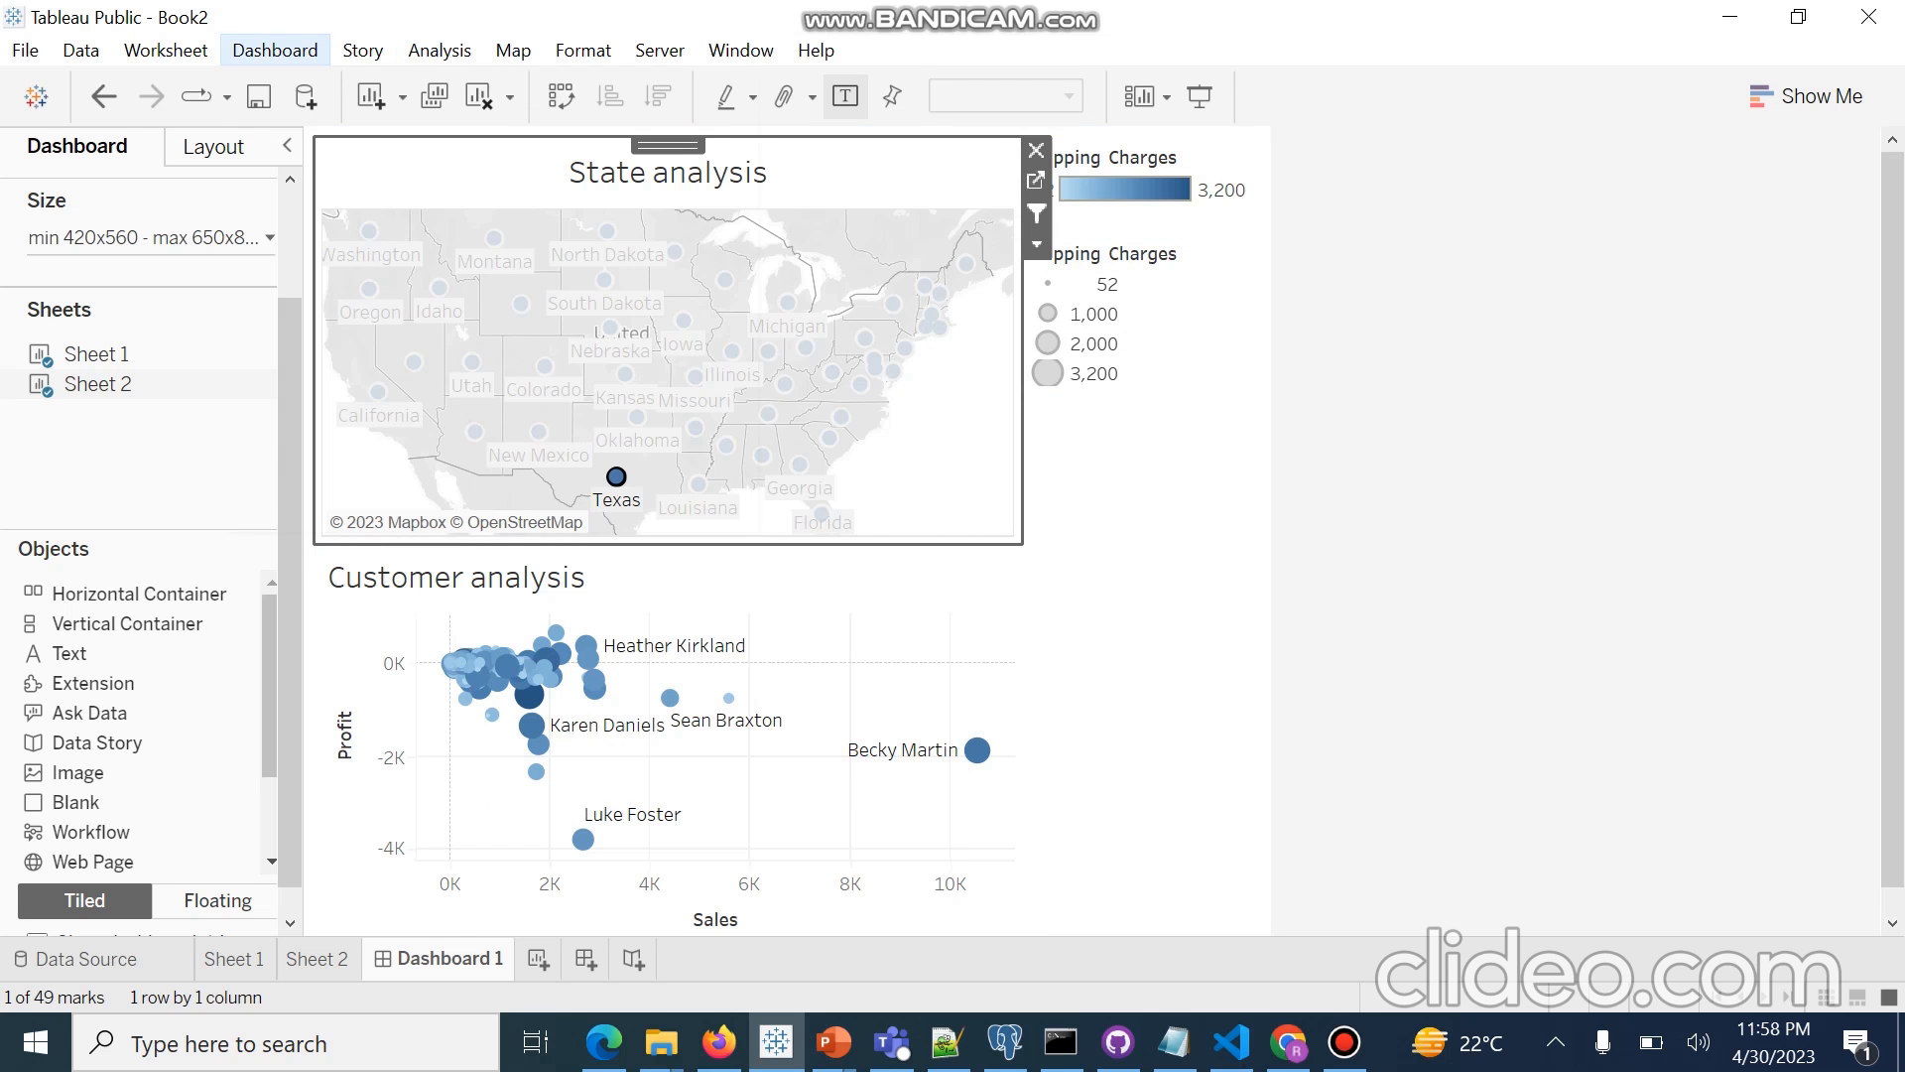
click(275, 49)
mouse_move(440, 49)
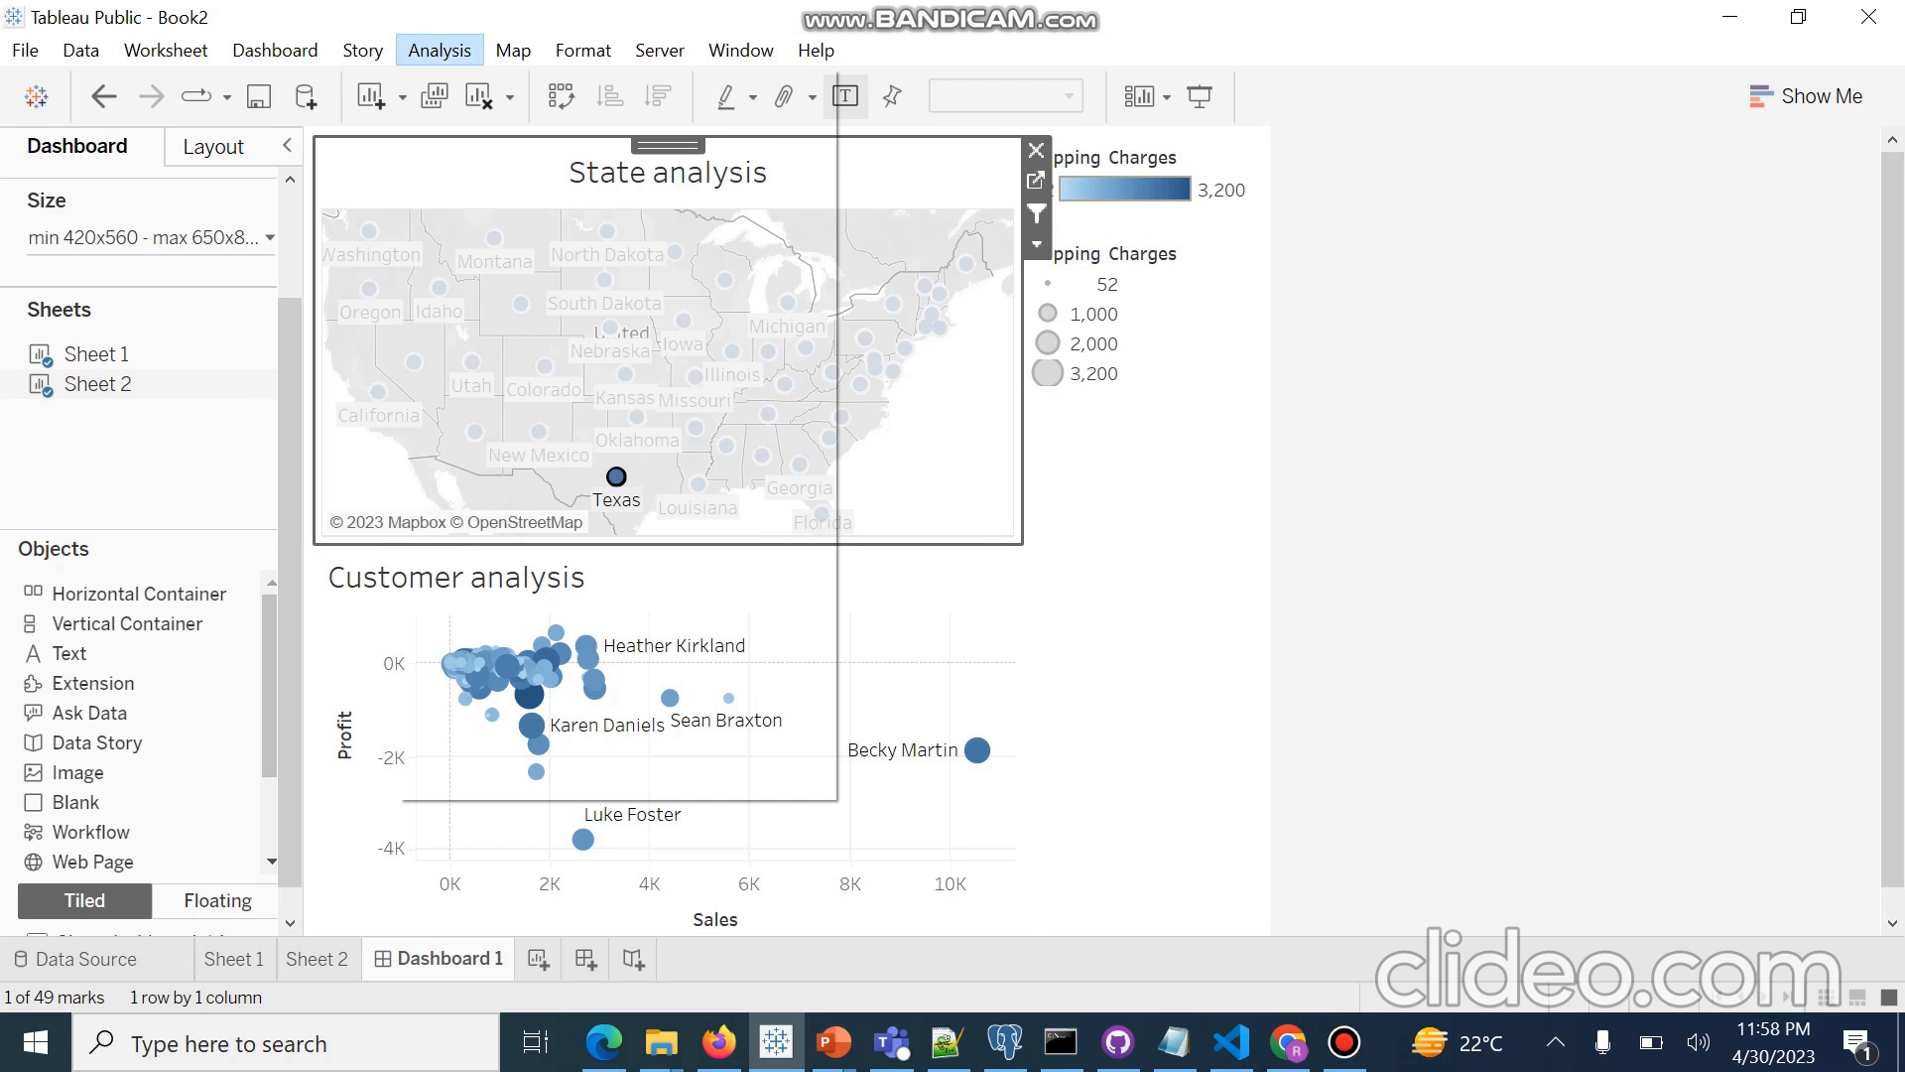
click(1439, 397)
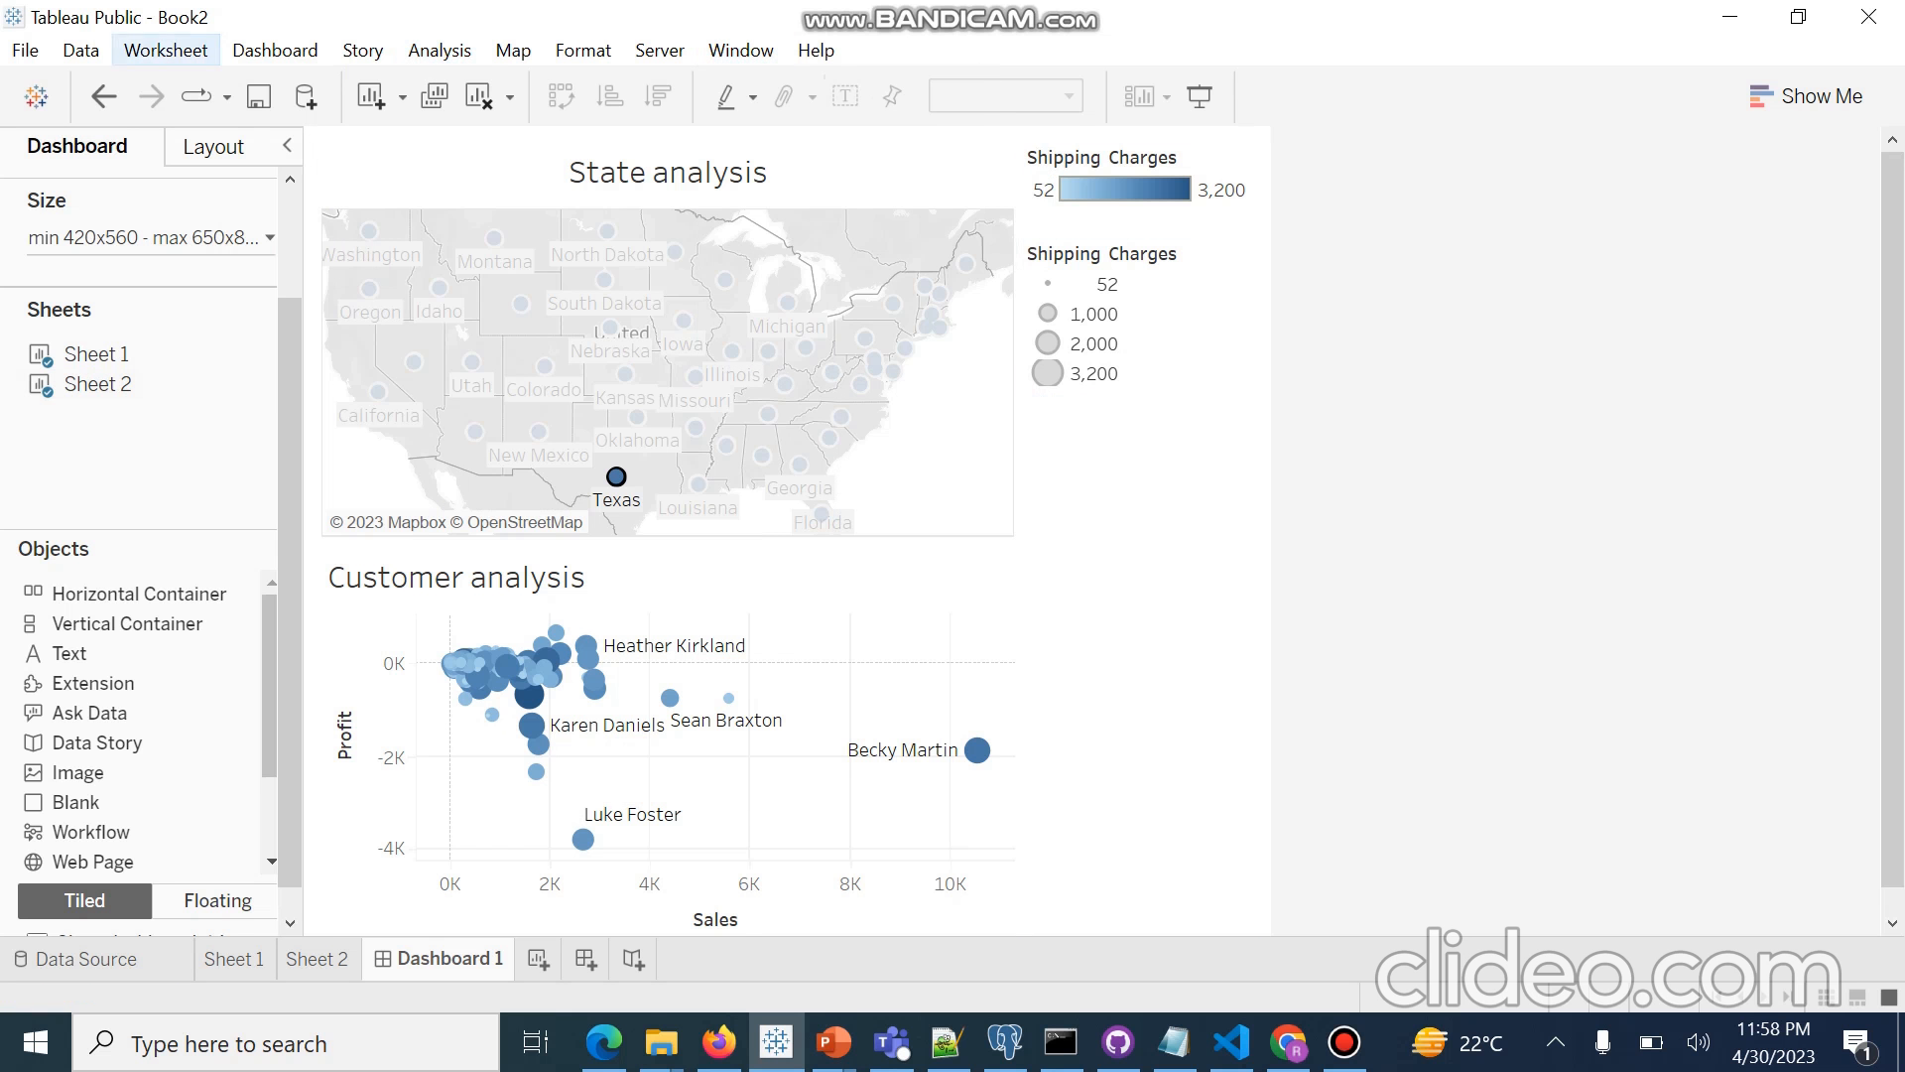
Undo the last two state selections and stop using the State analysis map as a filter.
click(104, 96)
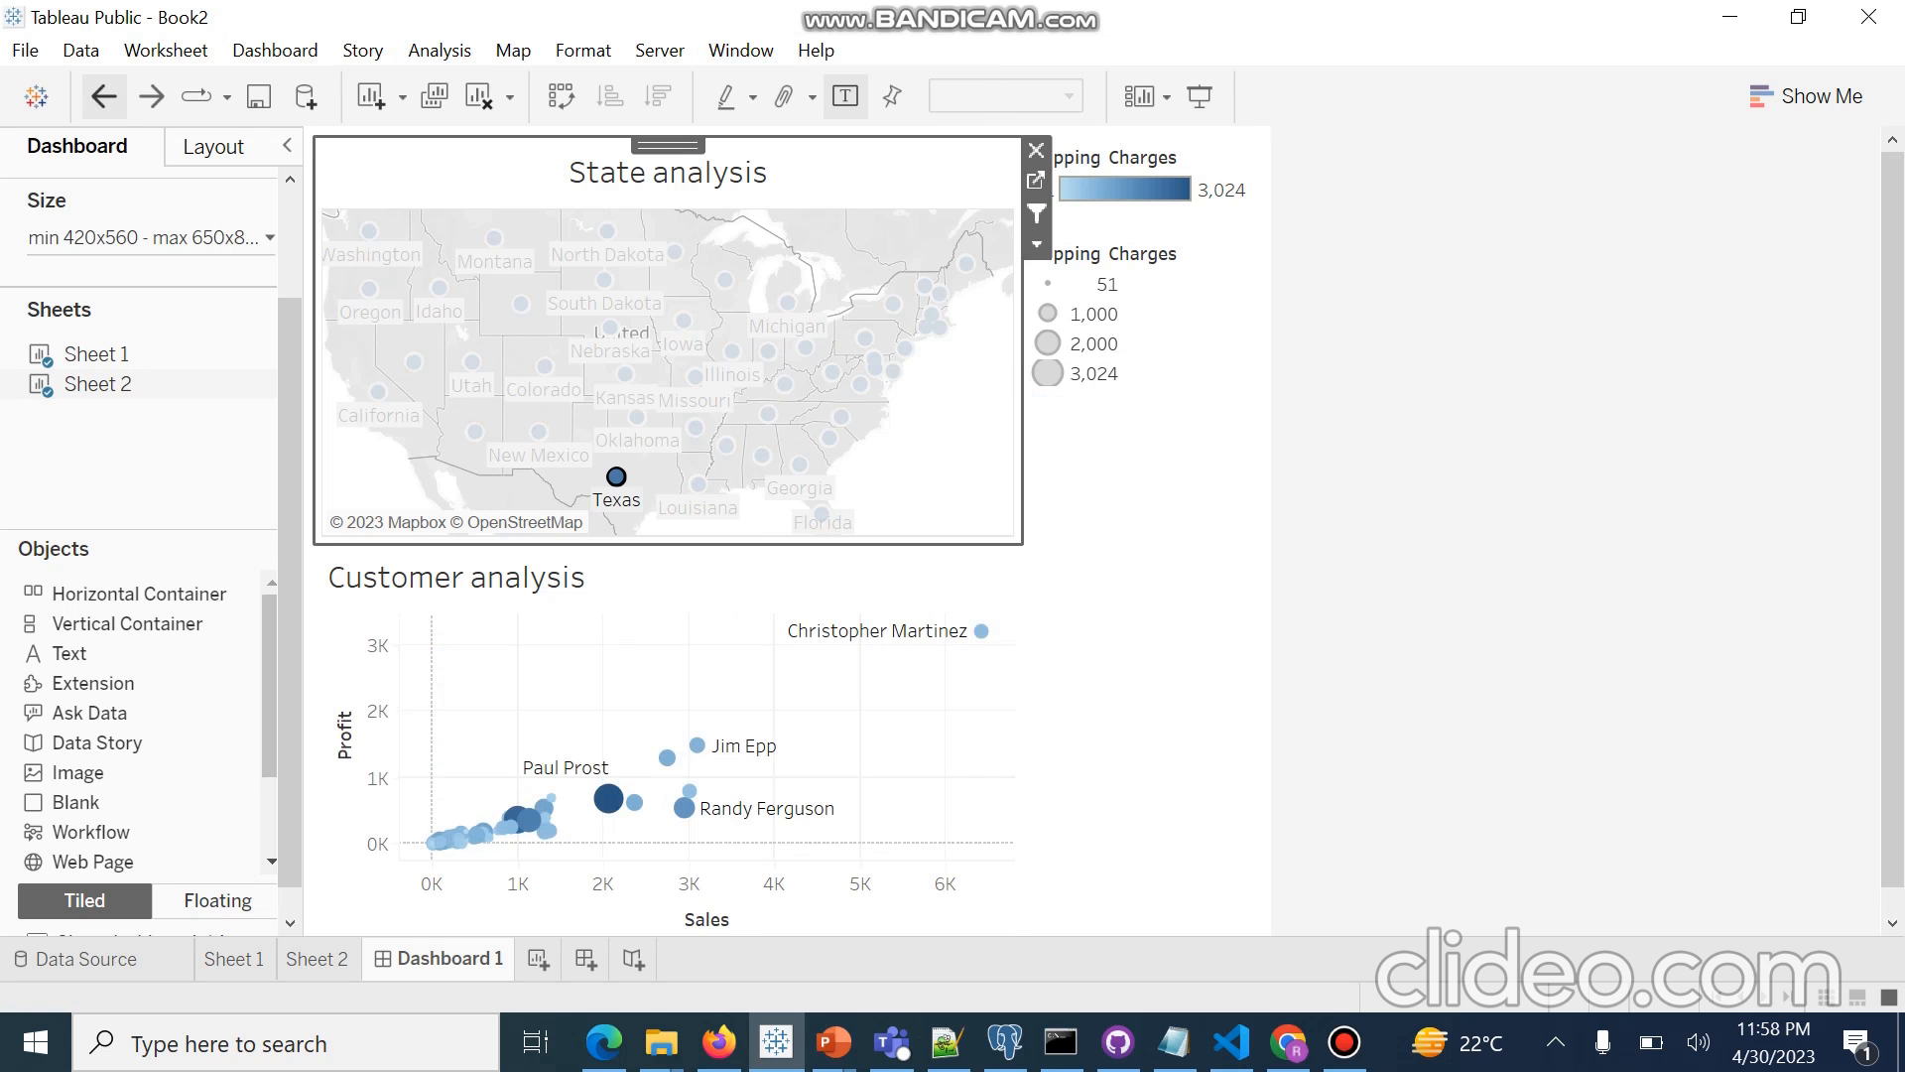
click(103, 96)
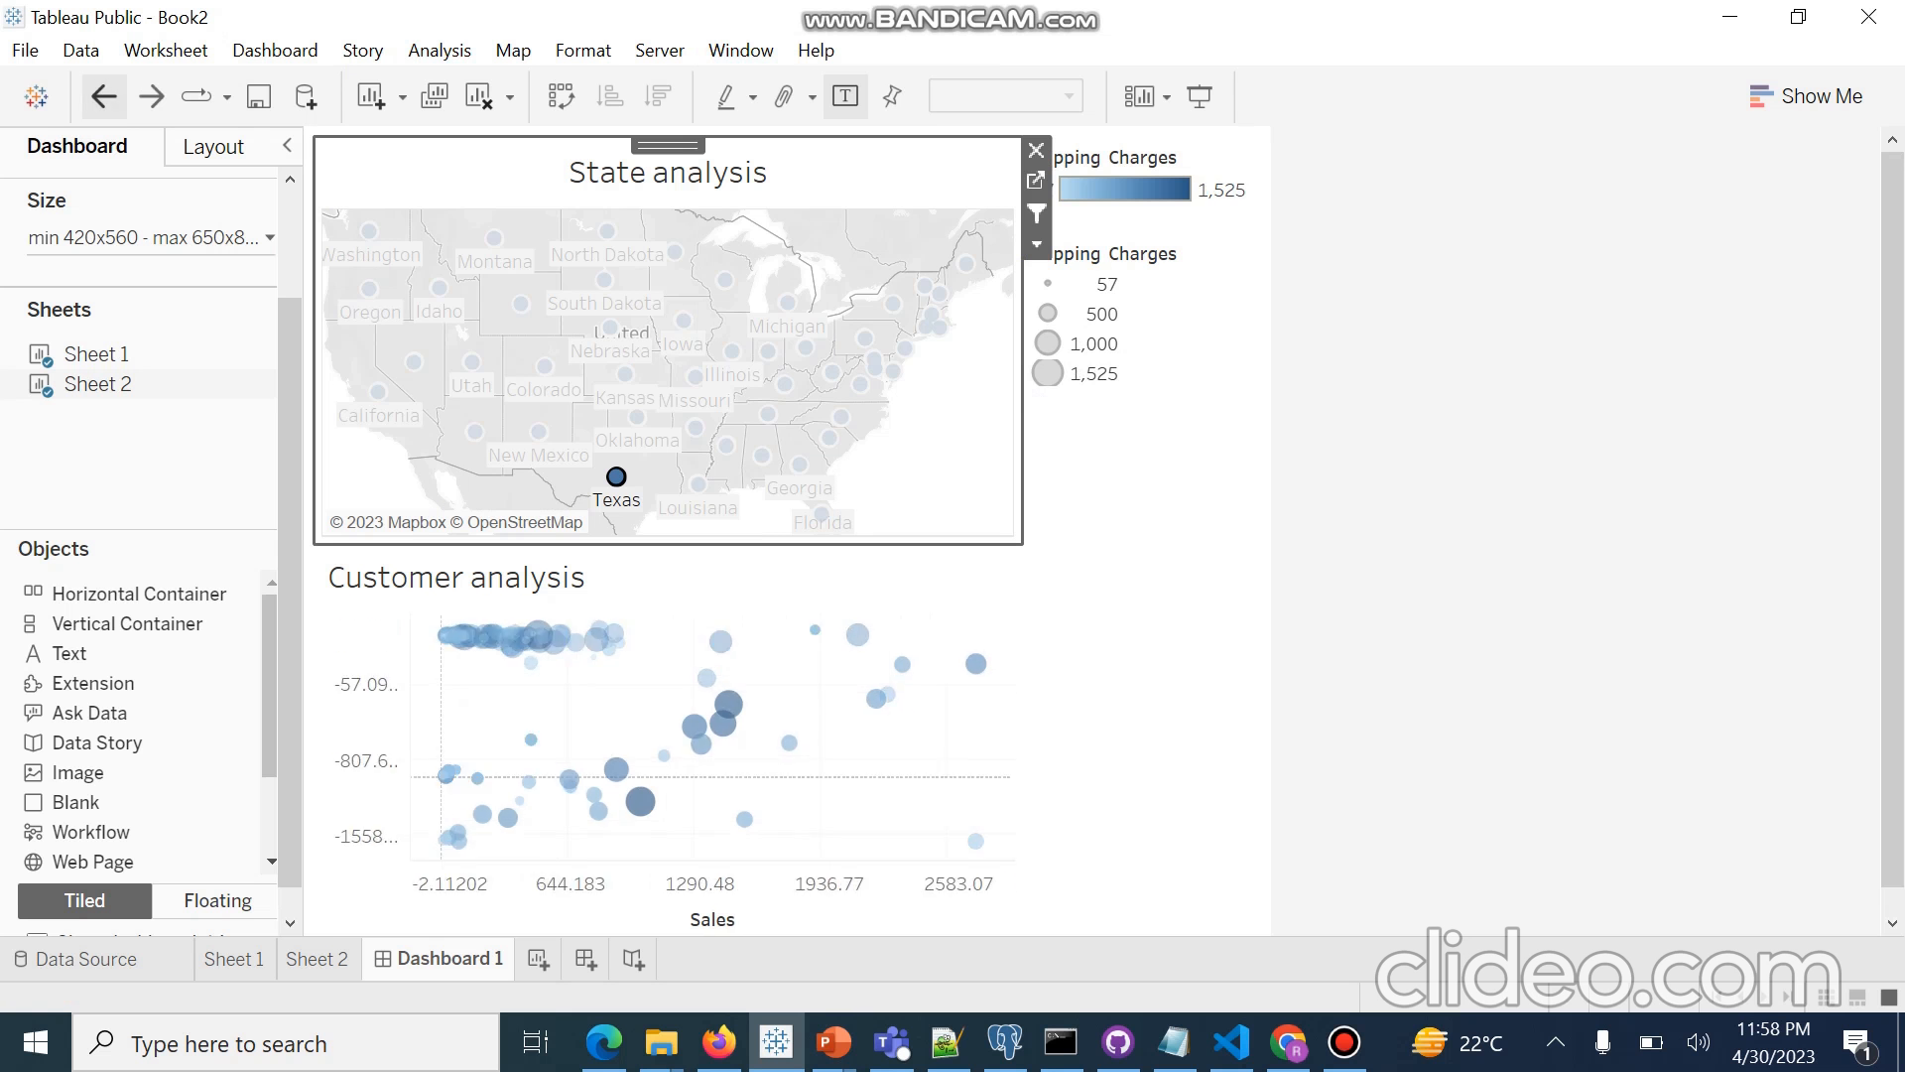
click(1036, 213)
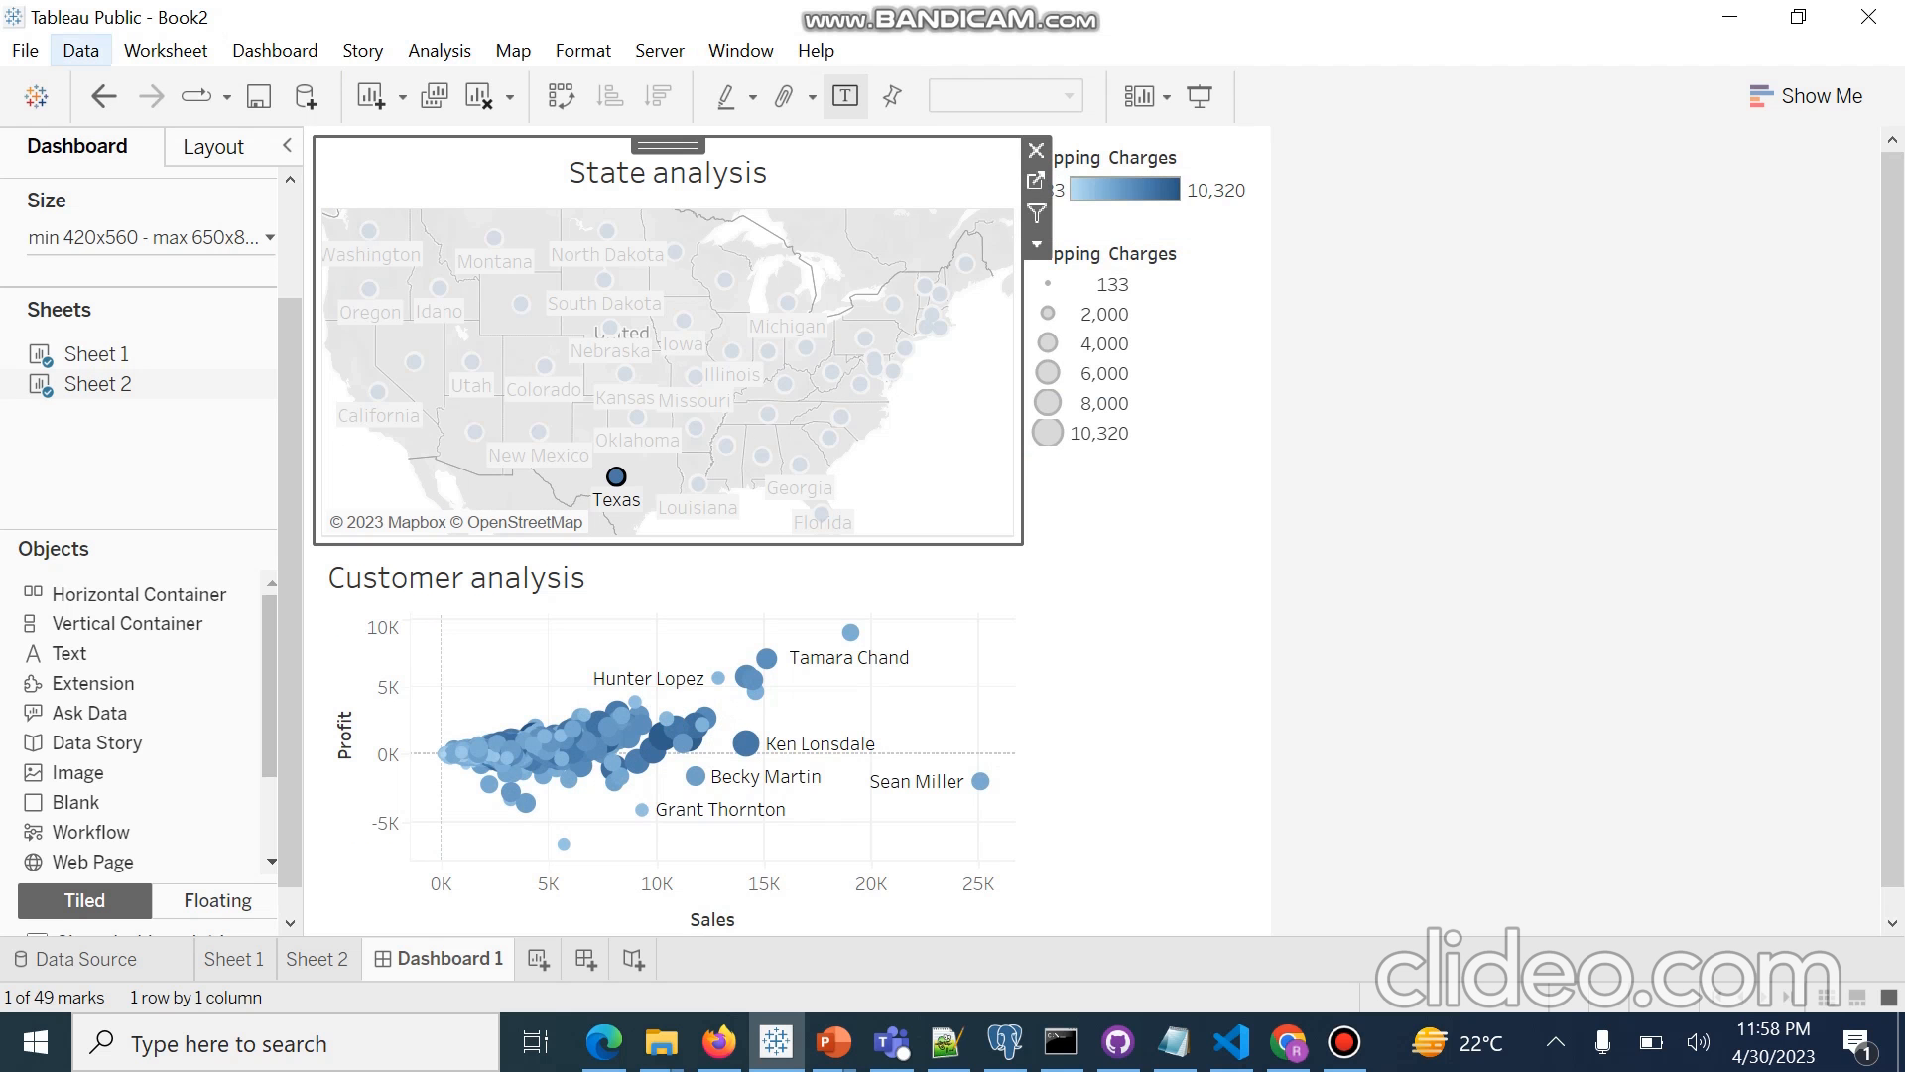
Undo the filter, label and title changes back through the Sheet 1 placement, and redo placing Sheet 1 below the map.
click(103, 96)
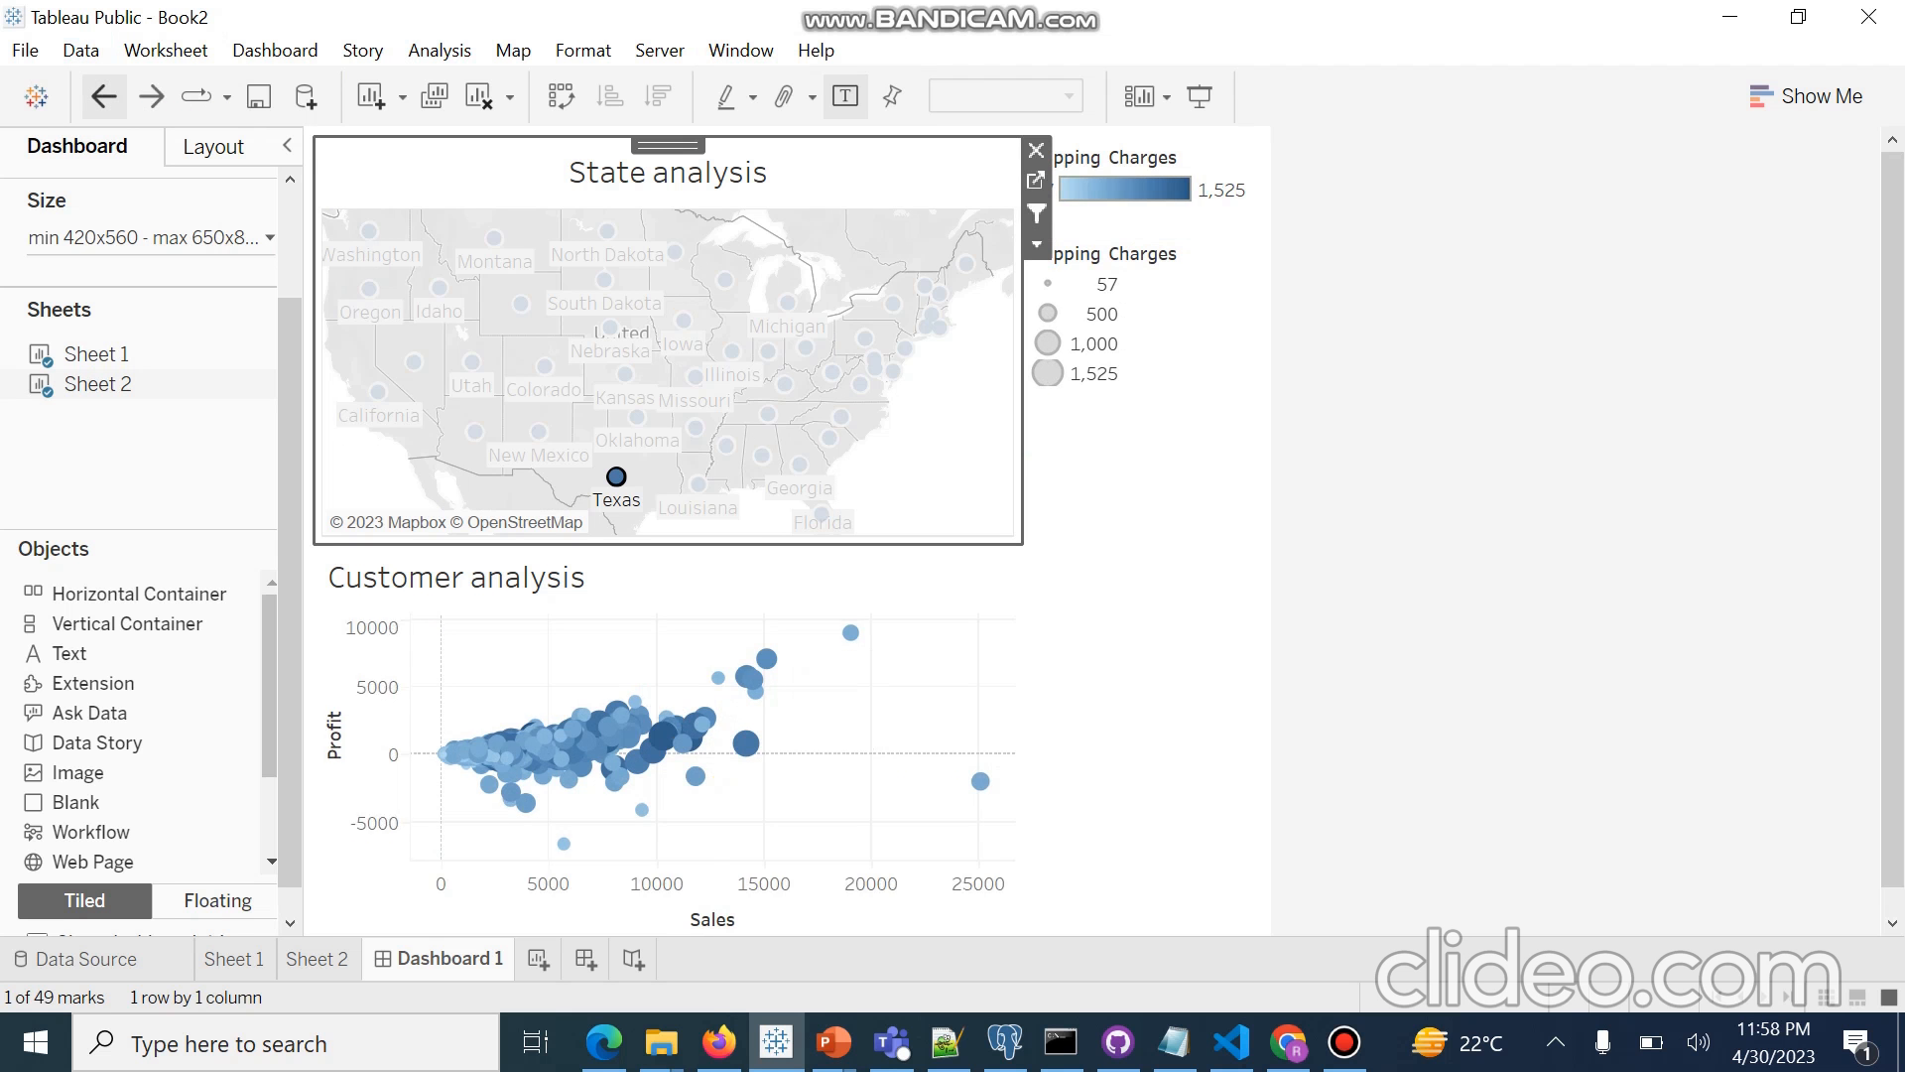
click(104, 96)
click(103, 97)
click(103, 96)
click(103, 96)
click(104, 96)
click(103, 97)
click(103, 96)
click(103, 96)
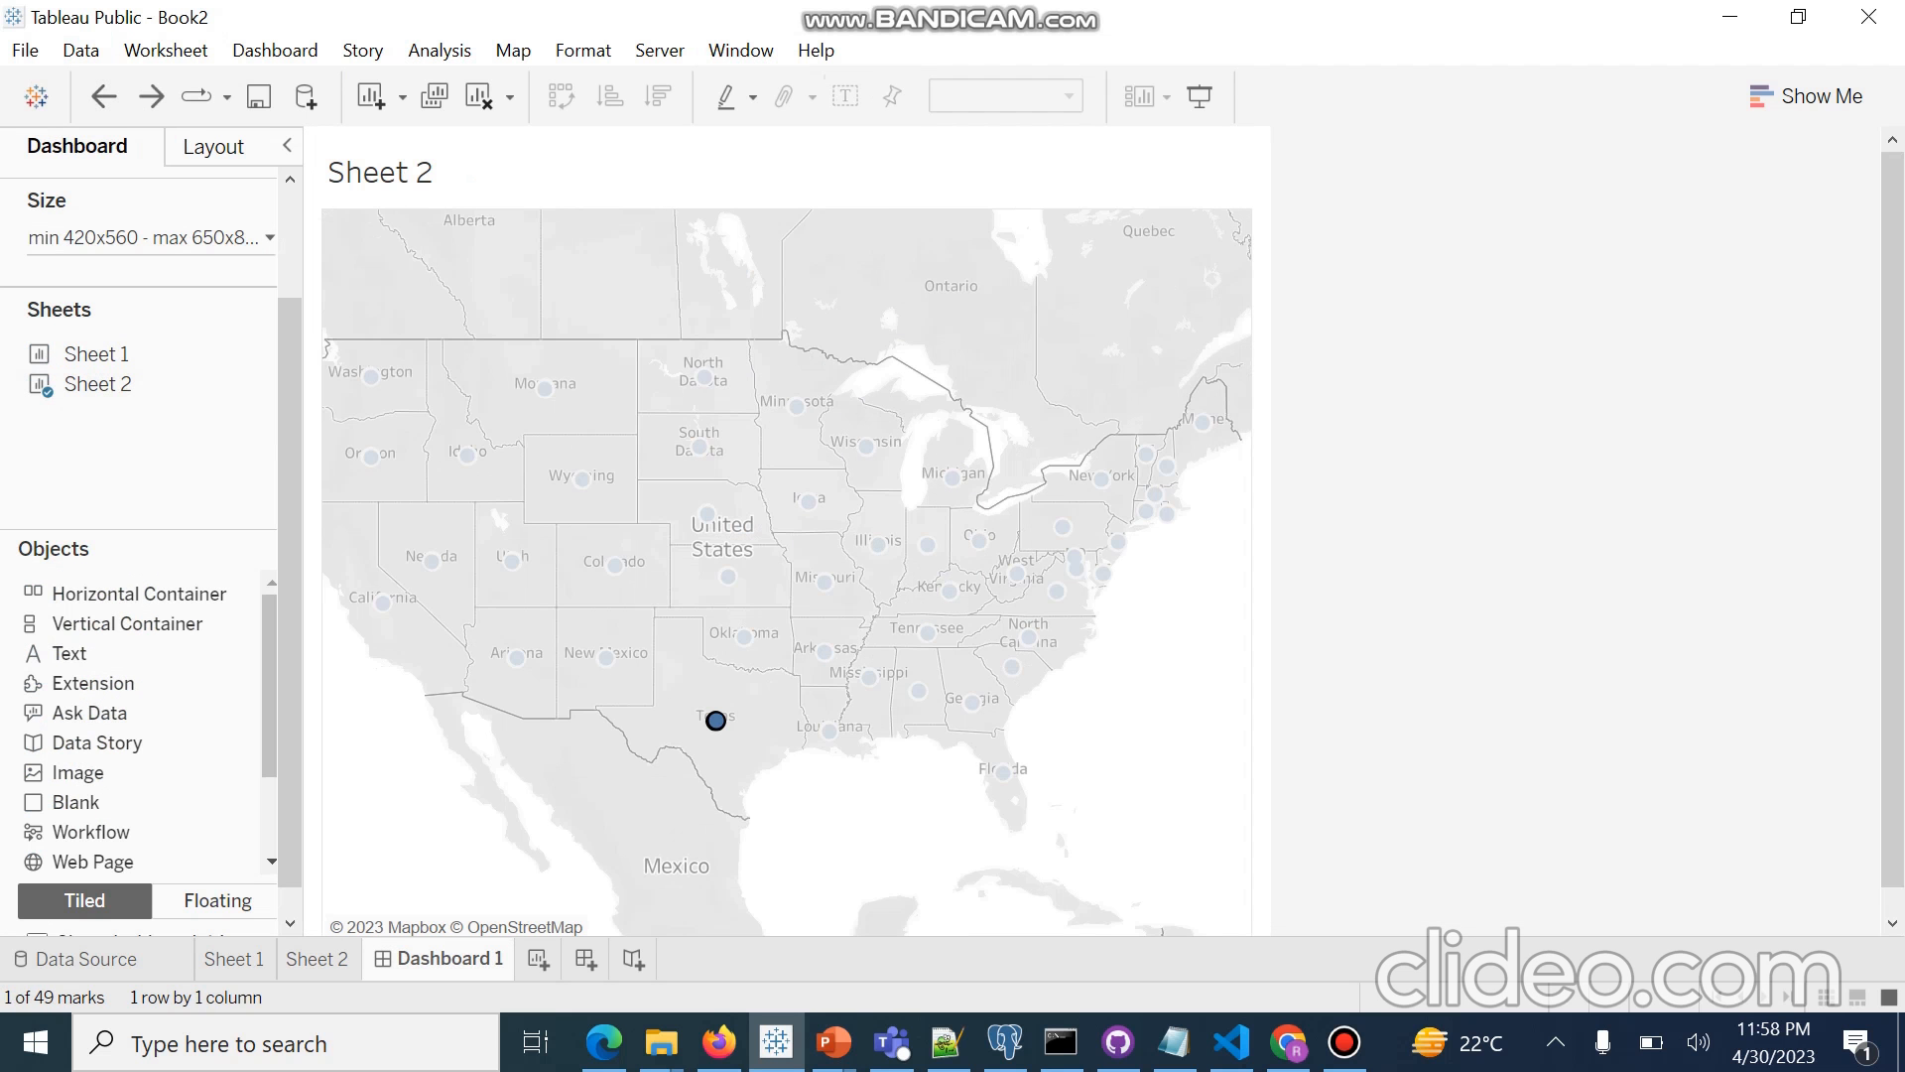
click(151, 96)
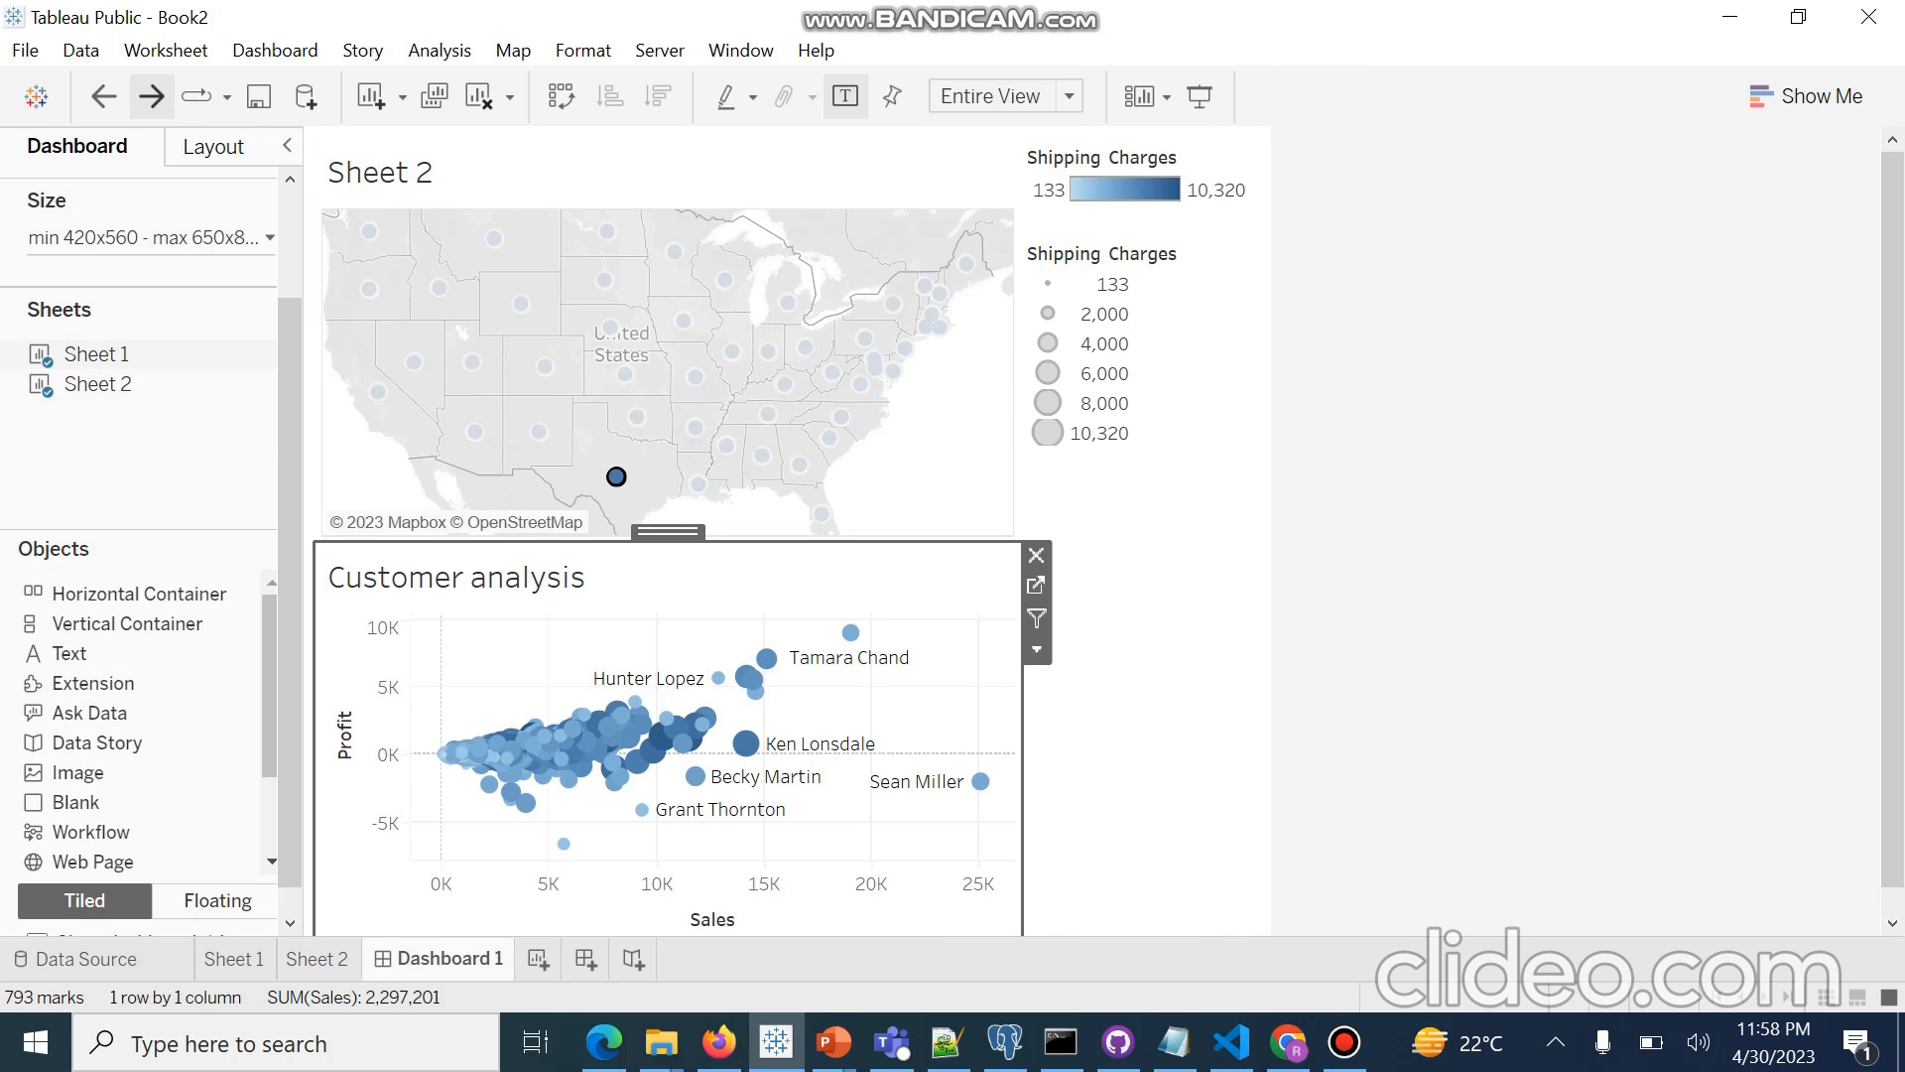
Redo the State analysis title, its alignment, the state labels and the use of the map as a filter.
click(151, 96)
click(151, 97)
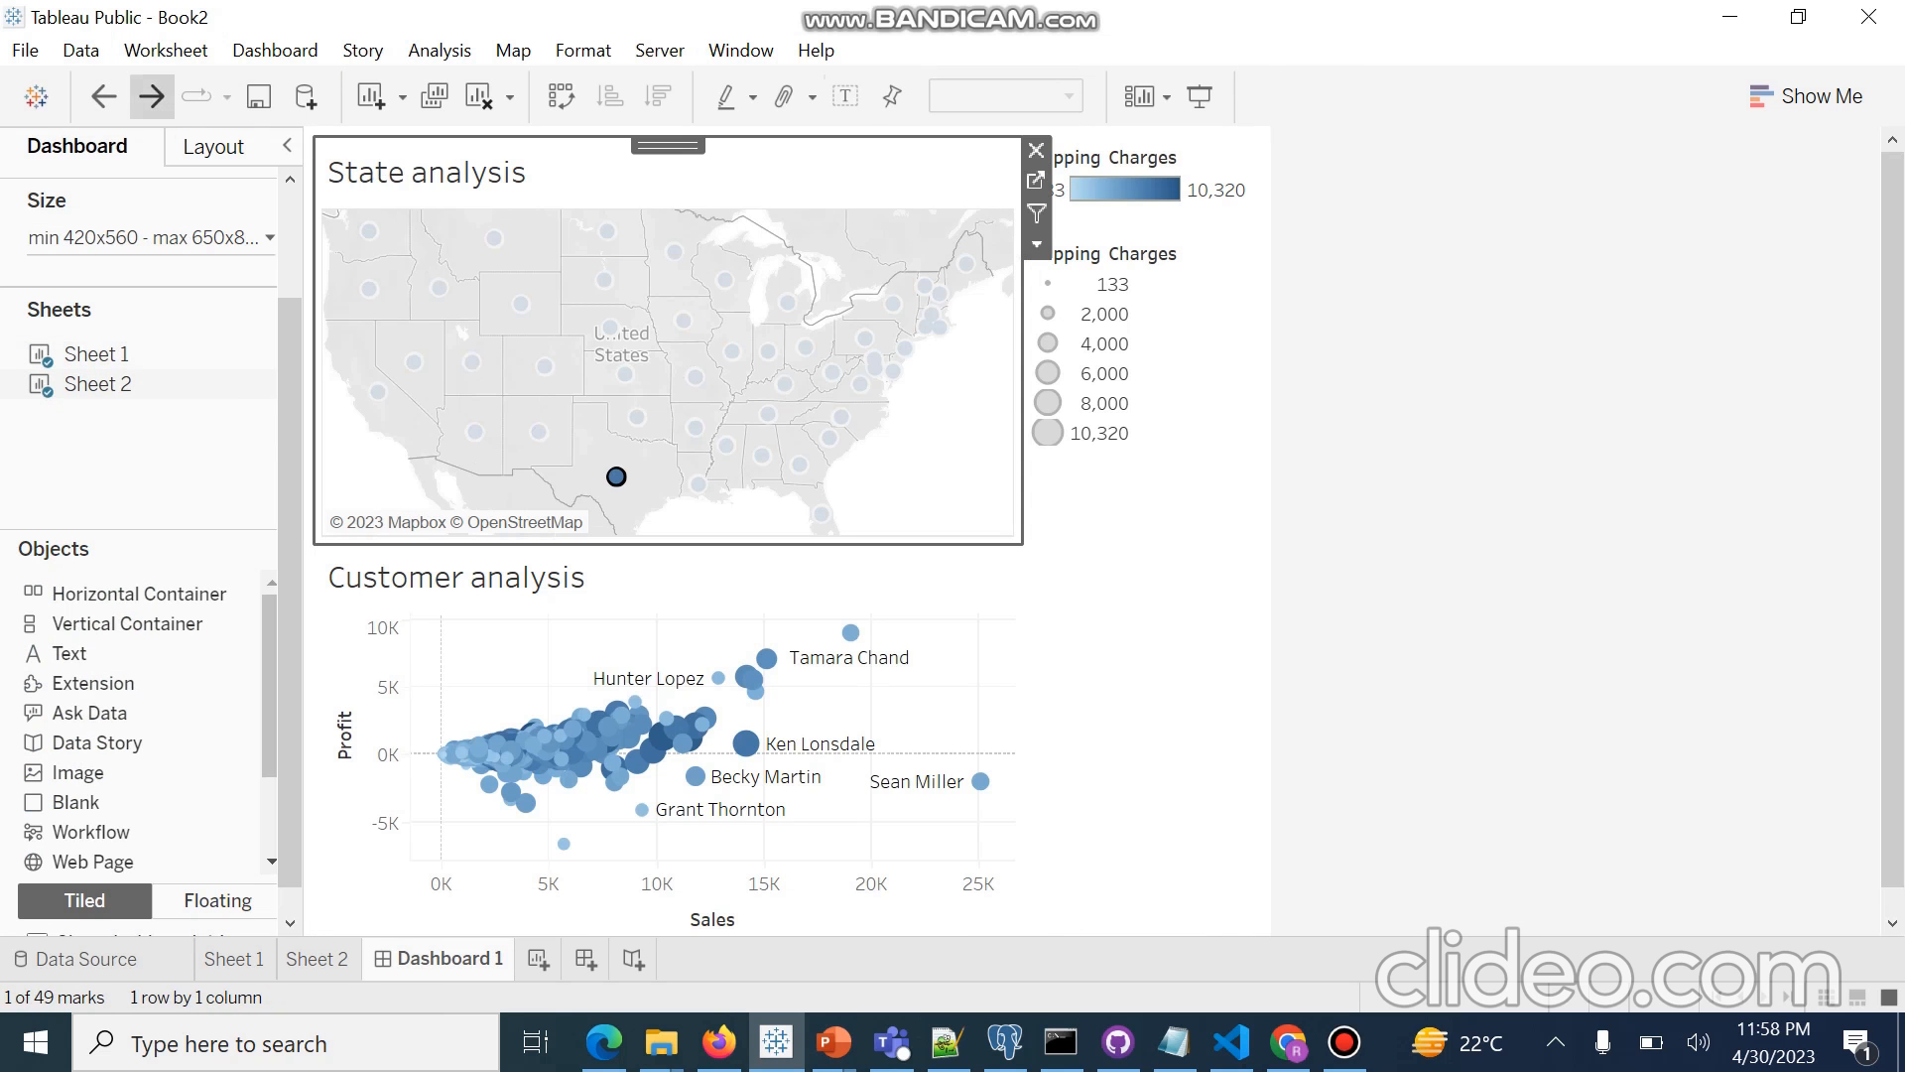
click(151, 97)
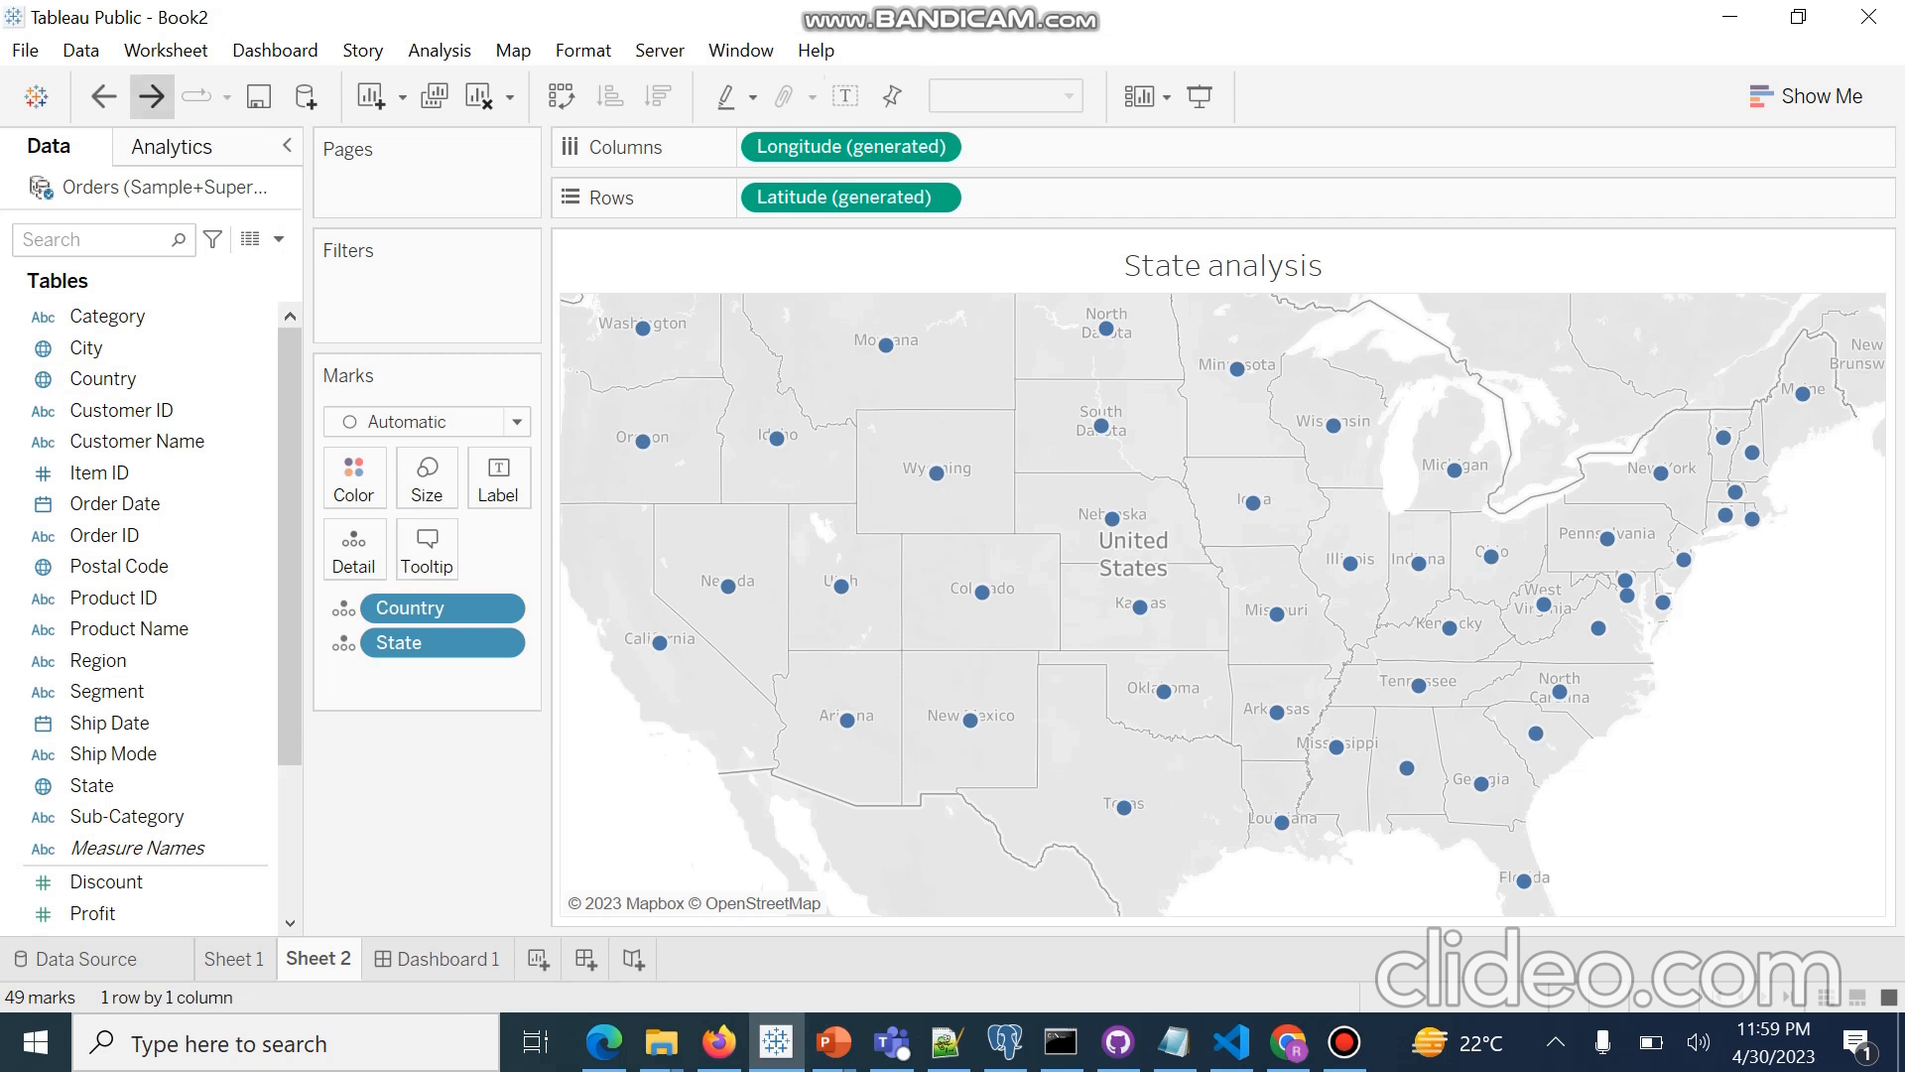
click(151, 96)
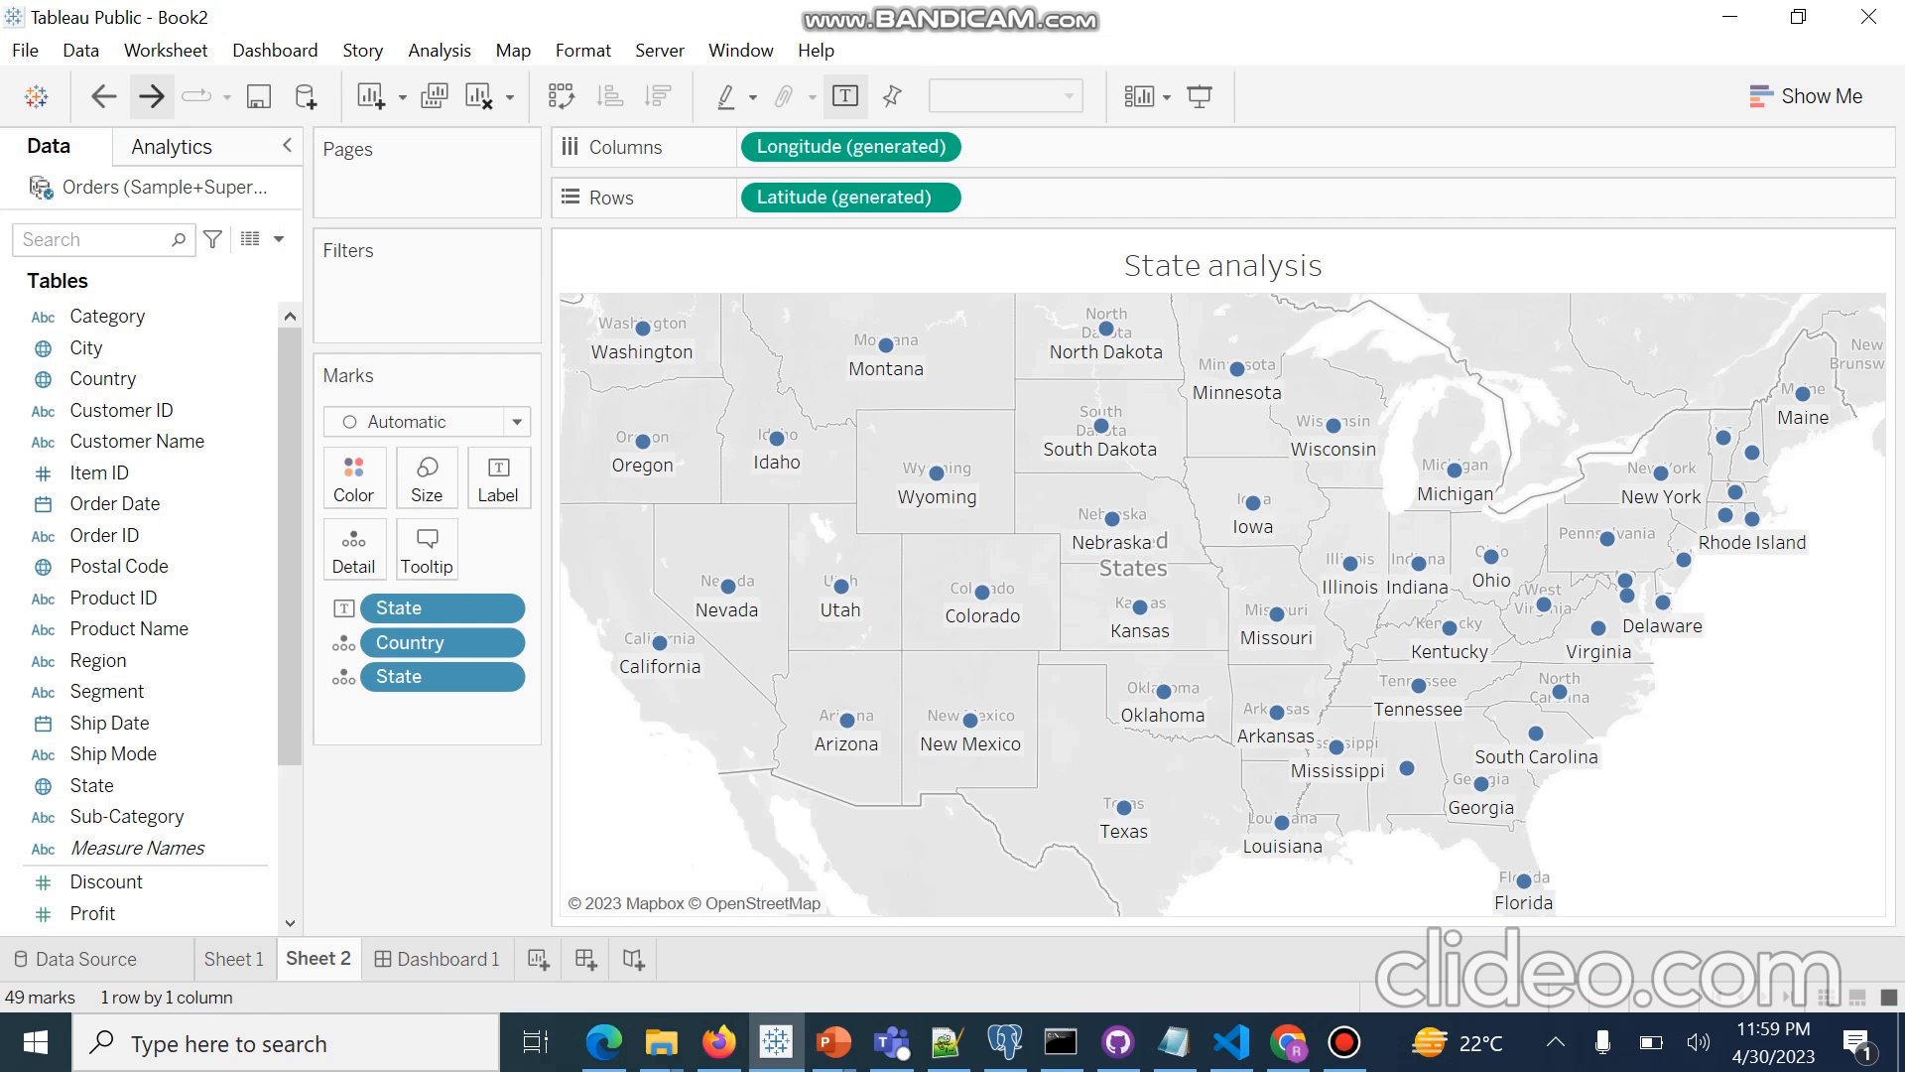
click(151, 96)
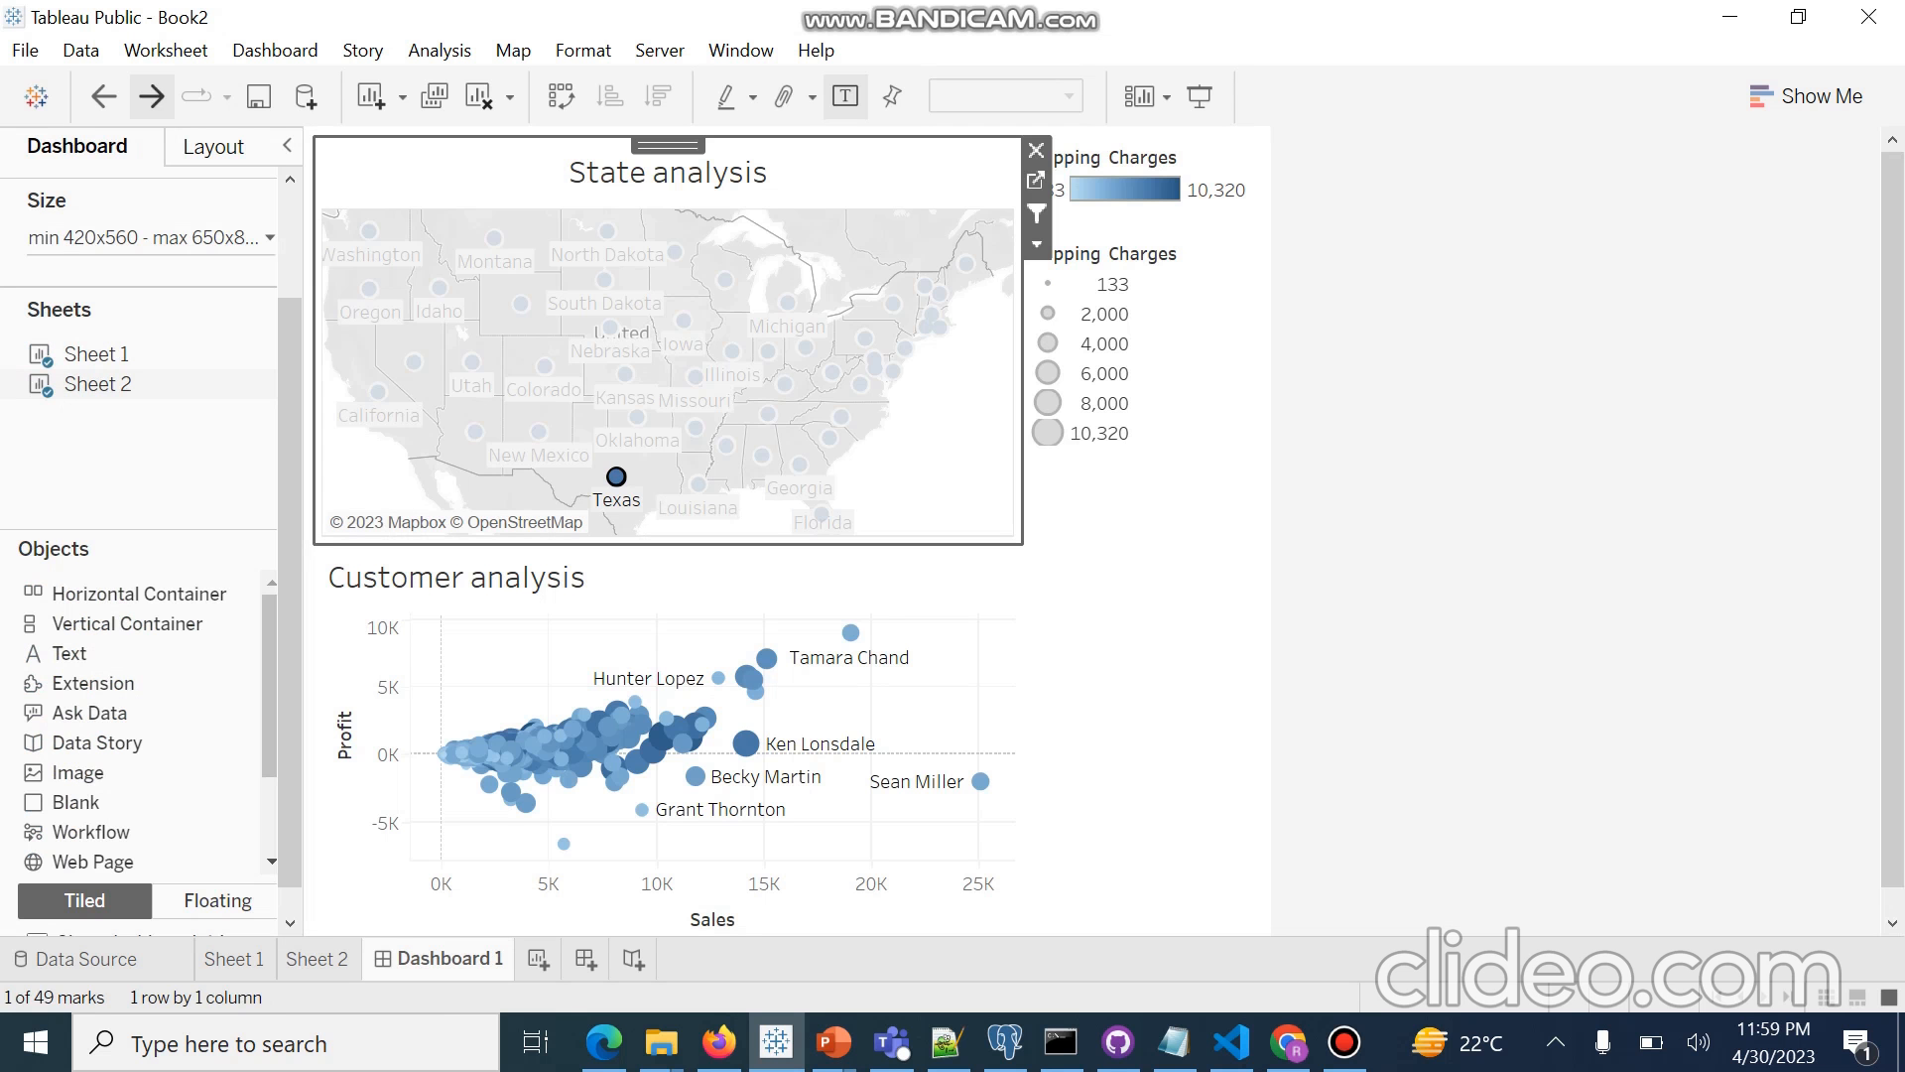
click(1419, 501)
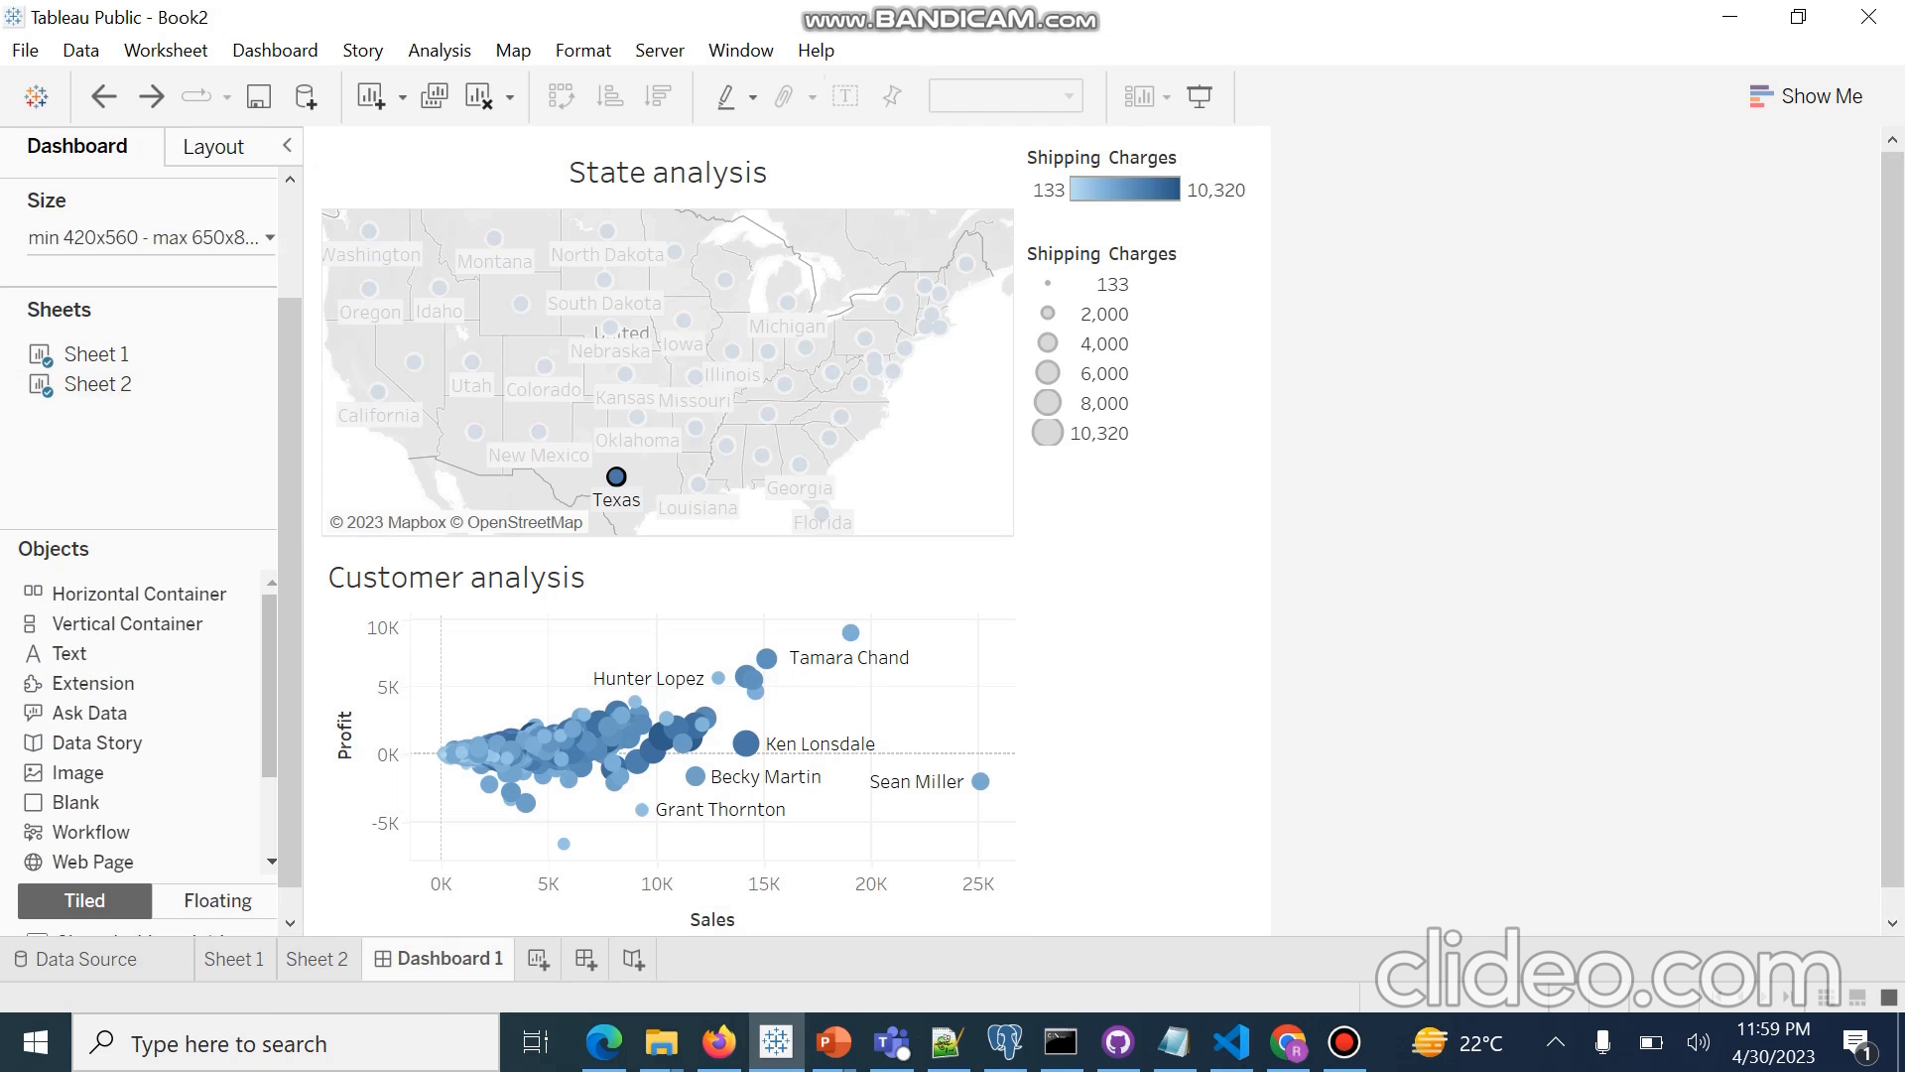
Remove the generated Filter 1 action from the workbook's dashboard actions.
click(275, 49)
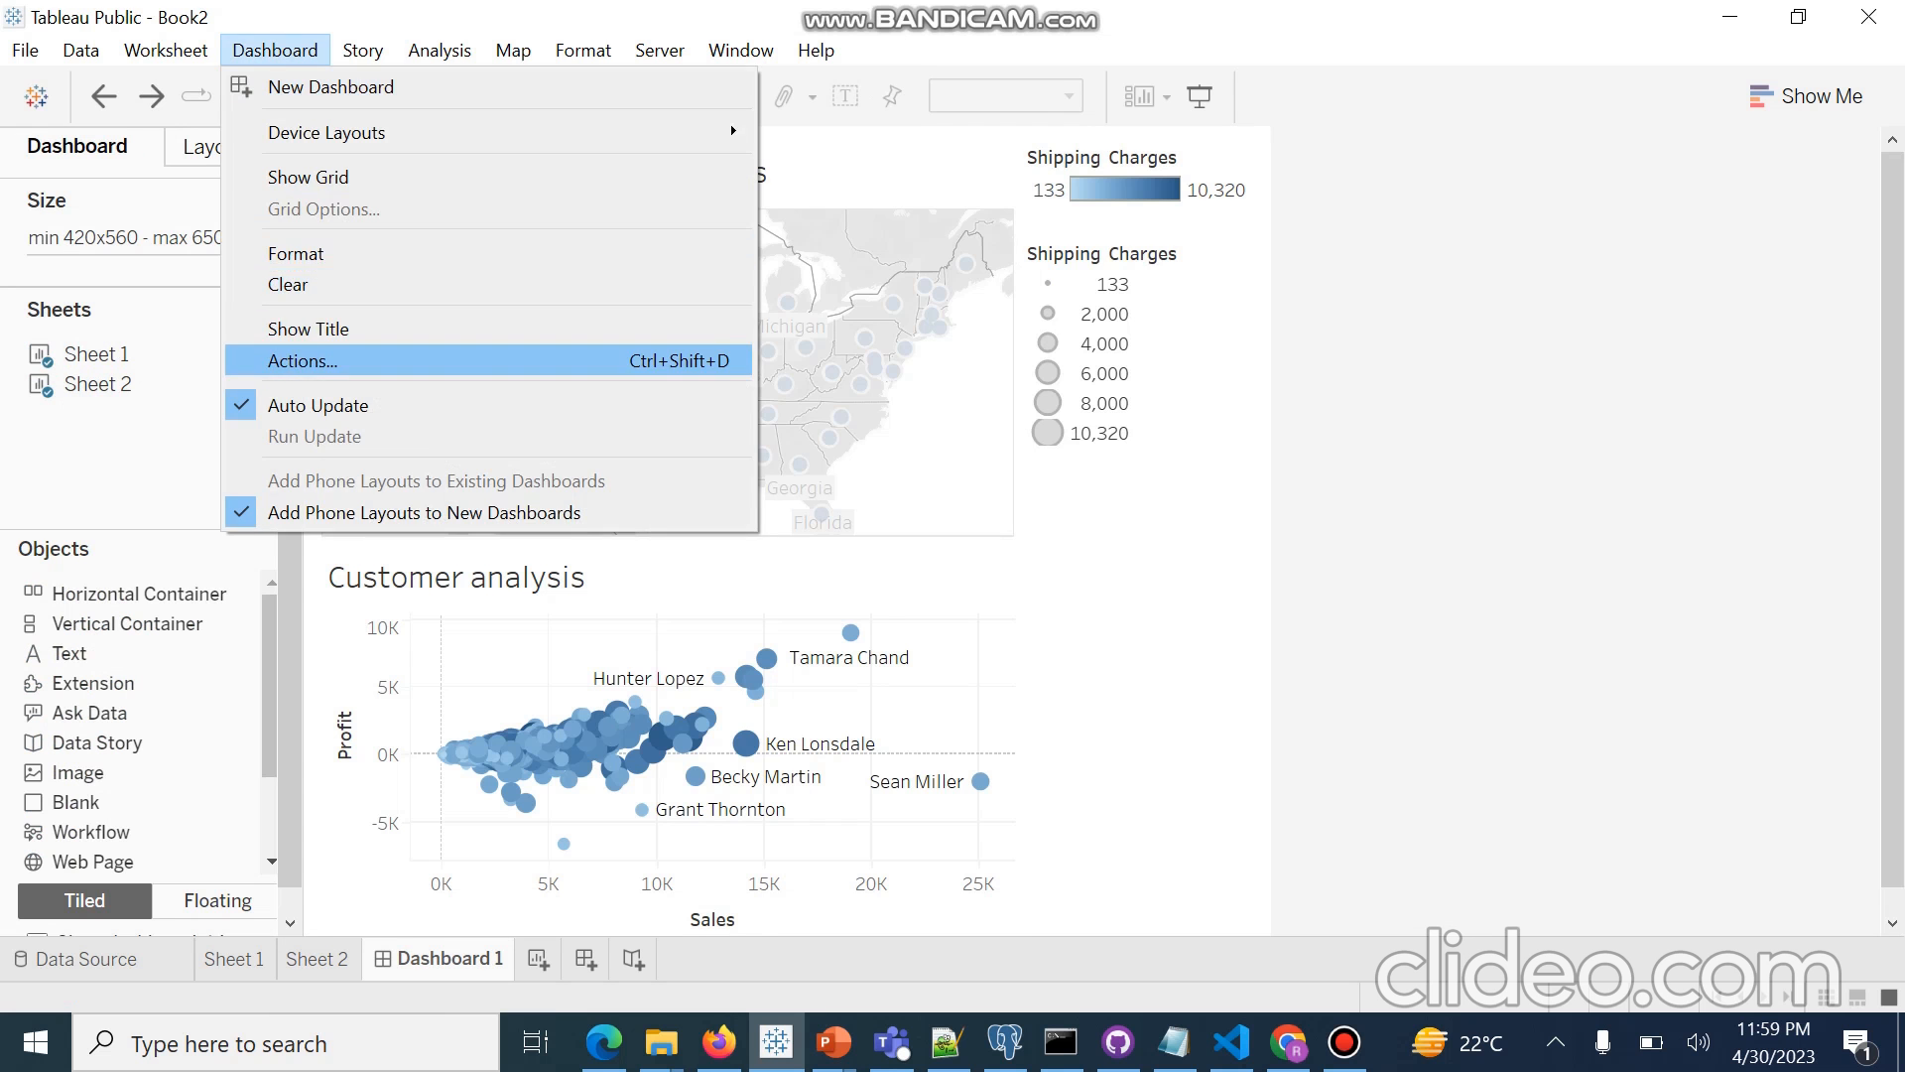
click(304, 361)
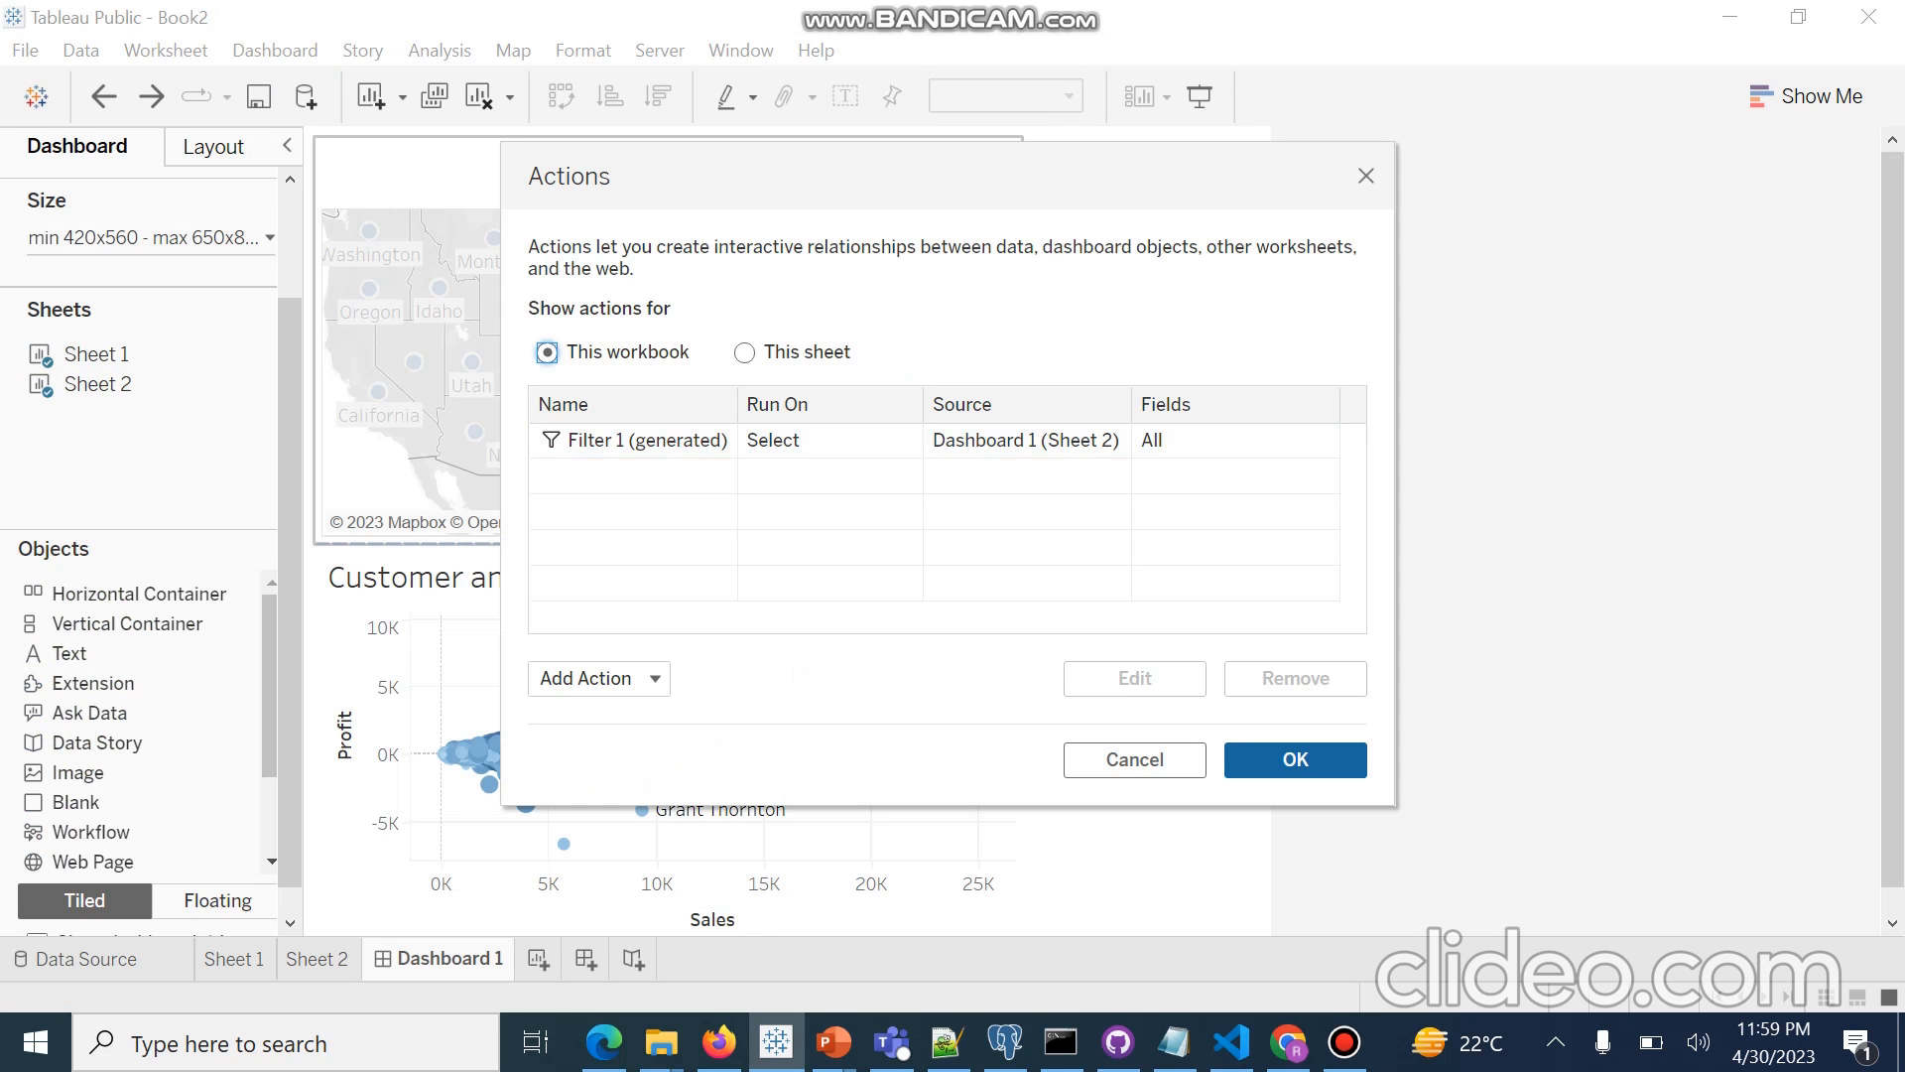
click(647, 441)
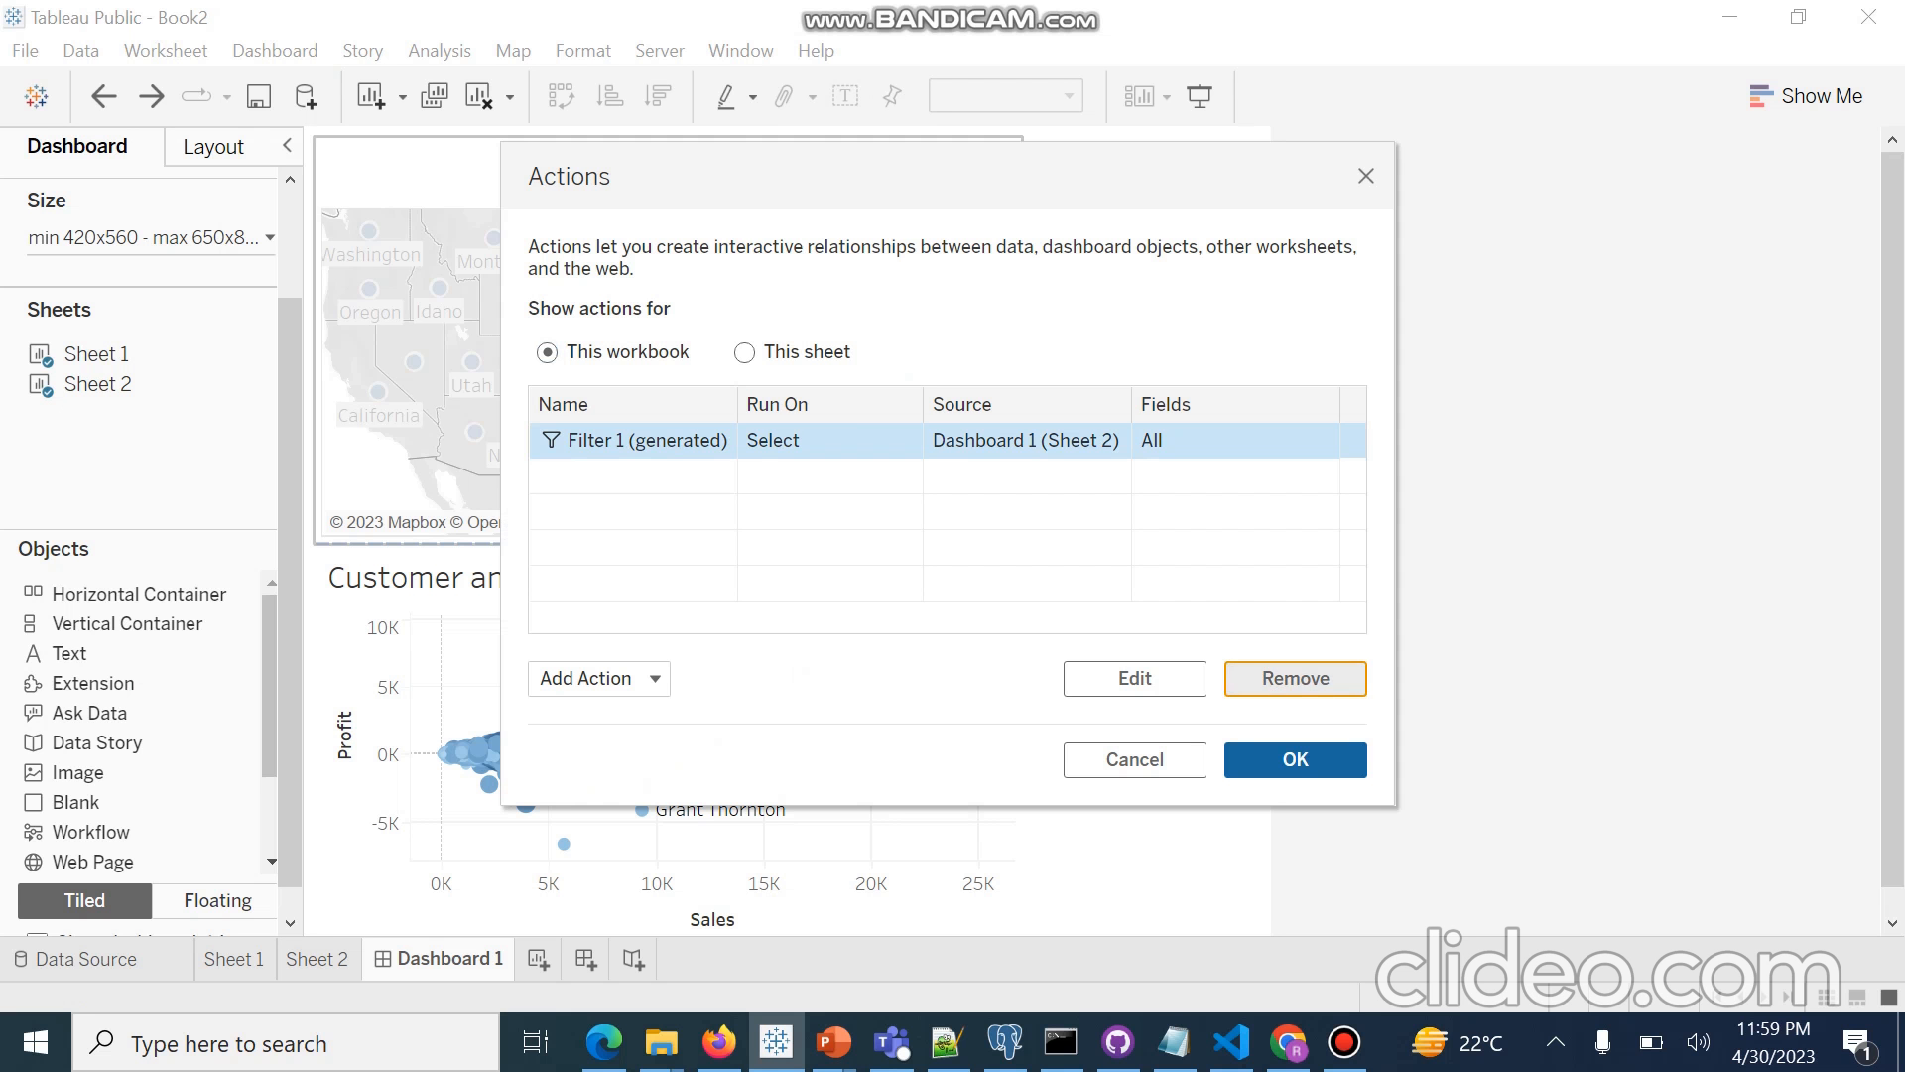
click(1295, 679)
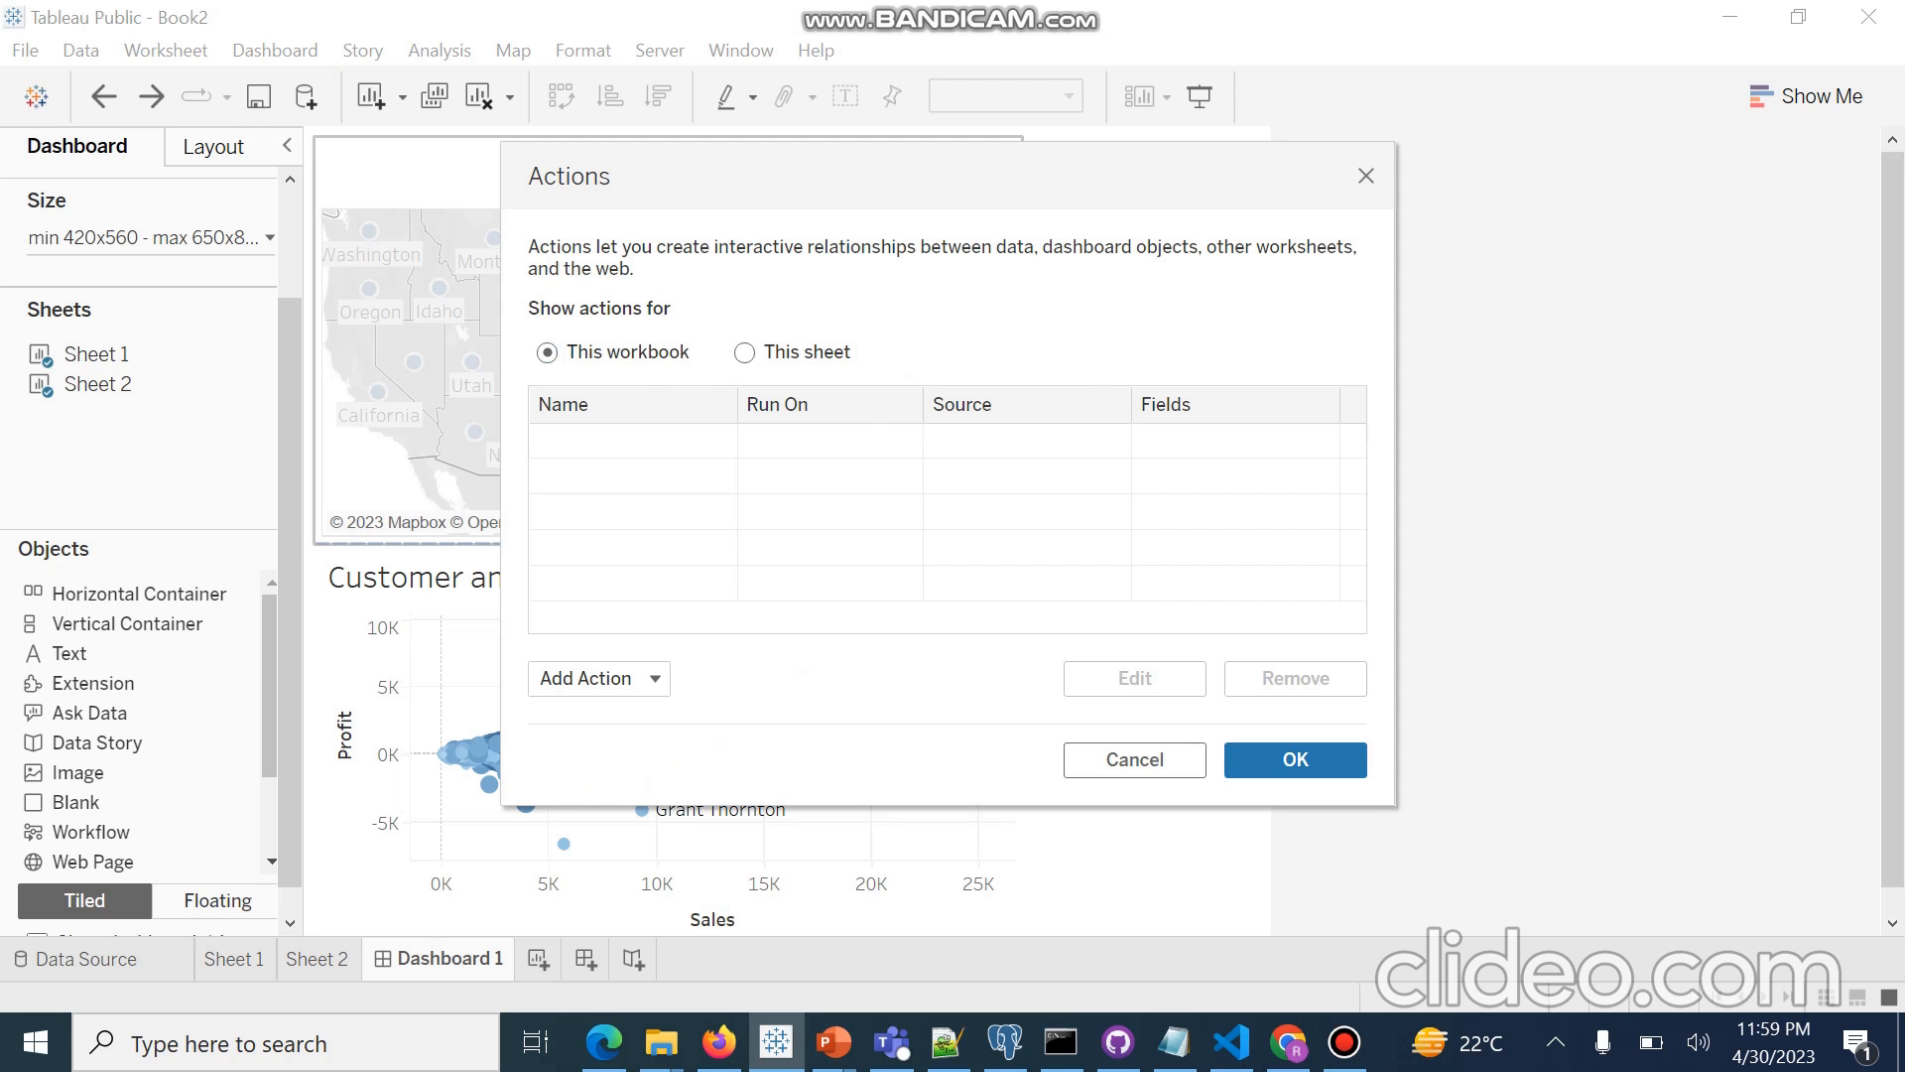
click(1295, 759)
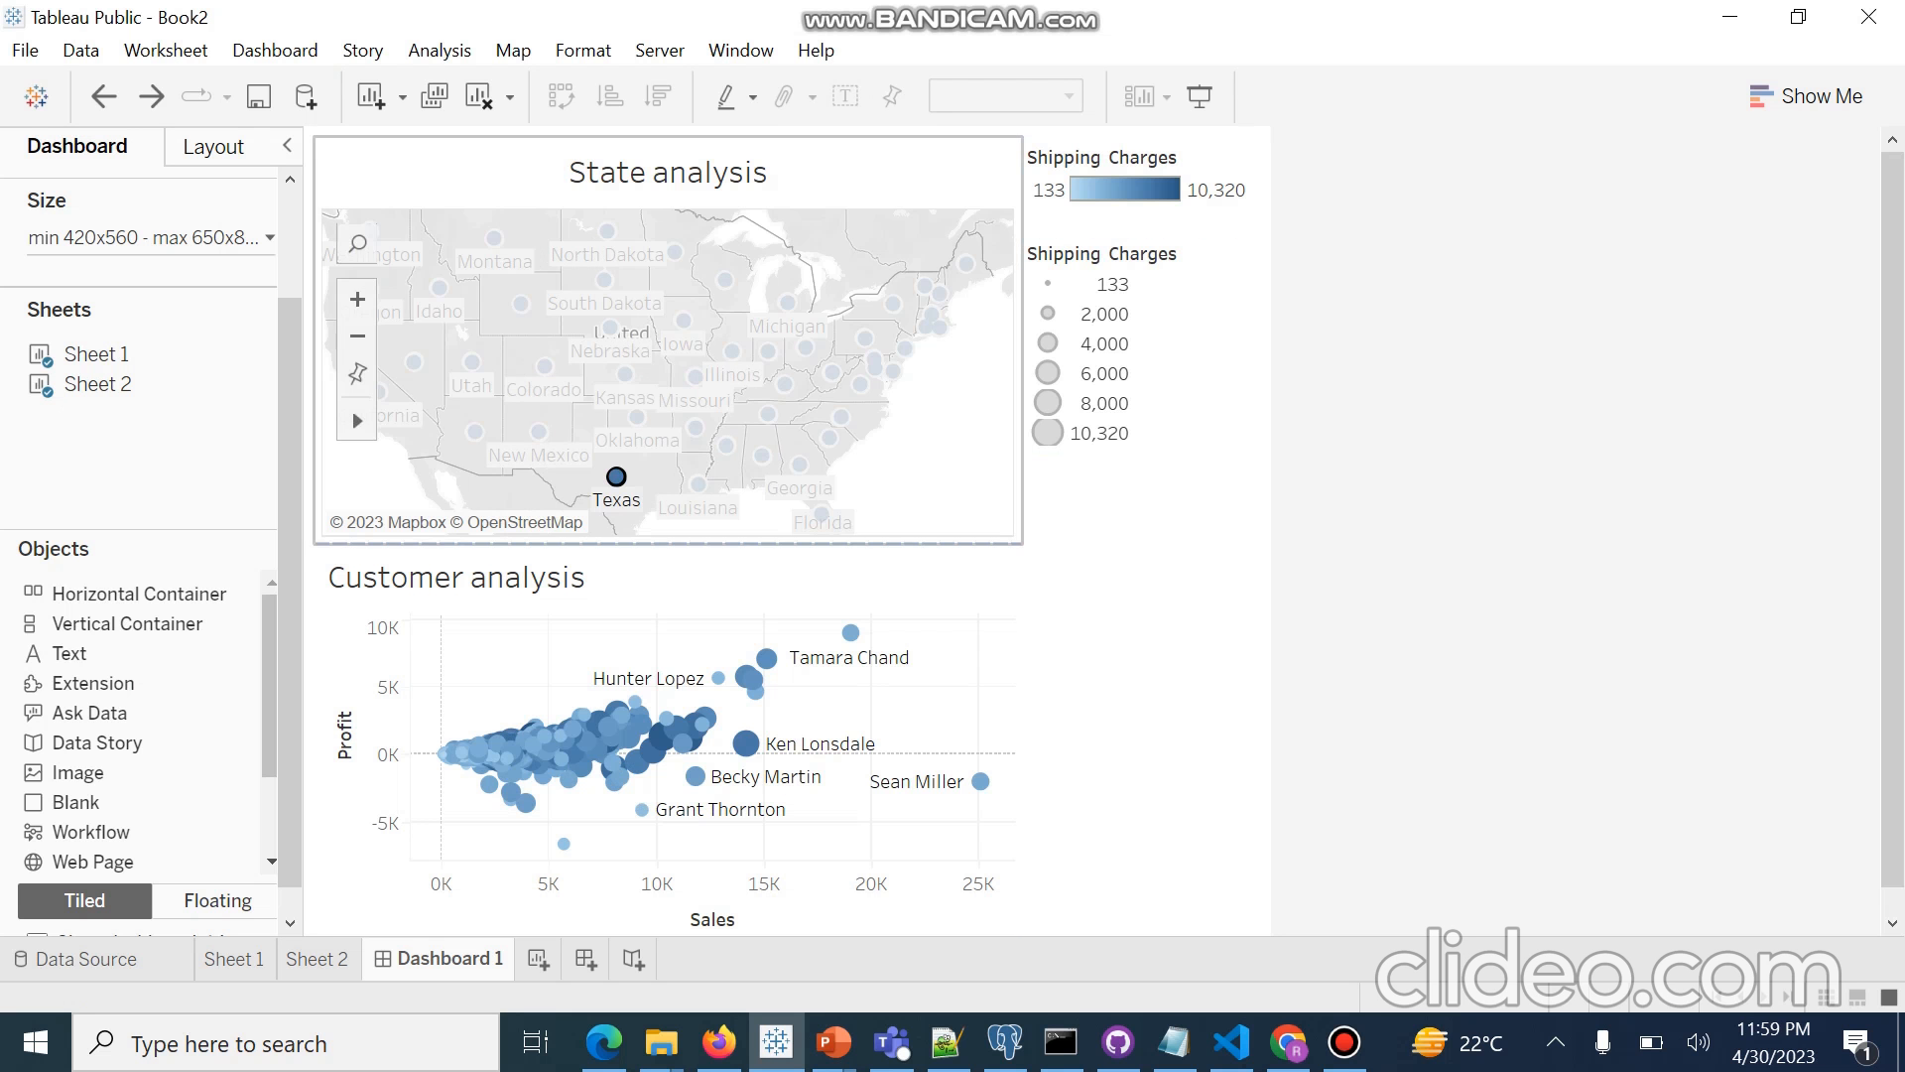
click(275, 49)
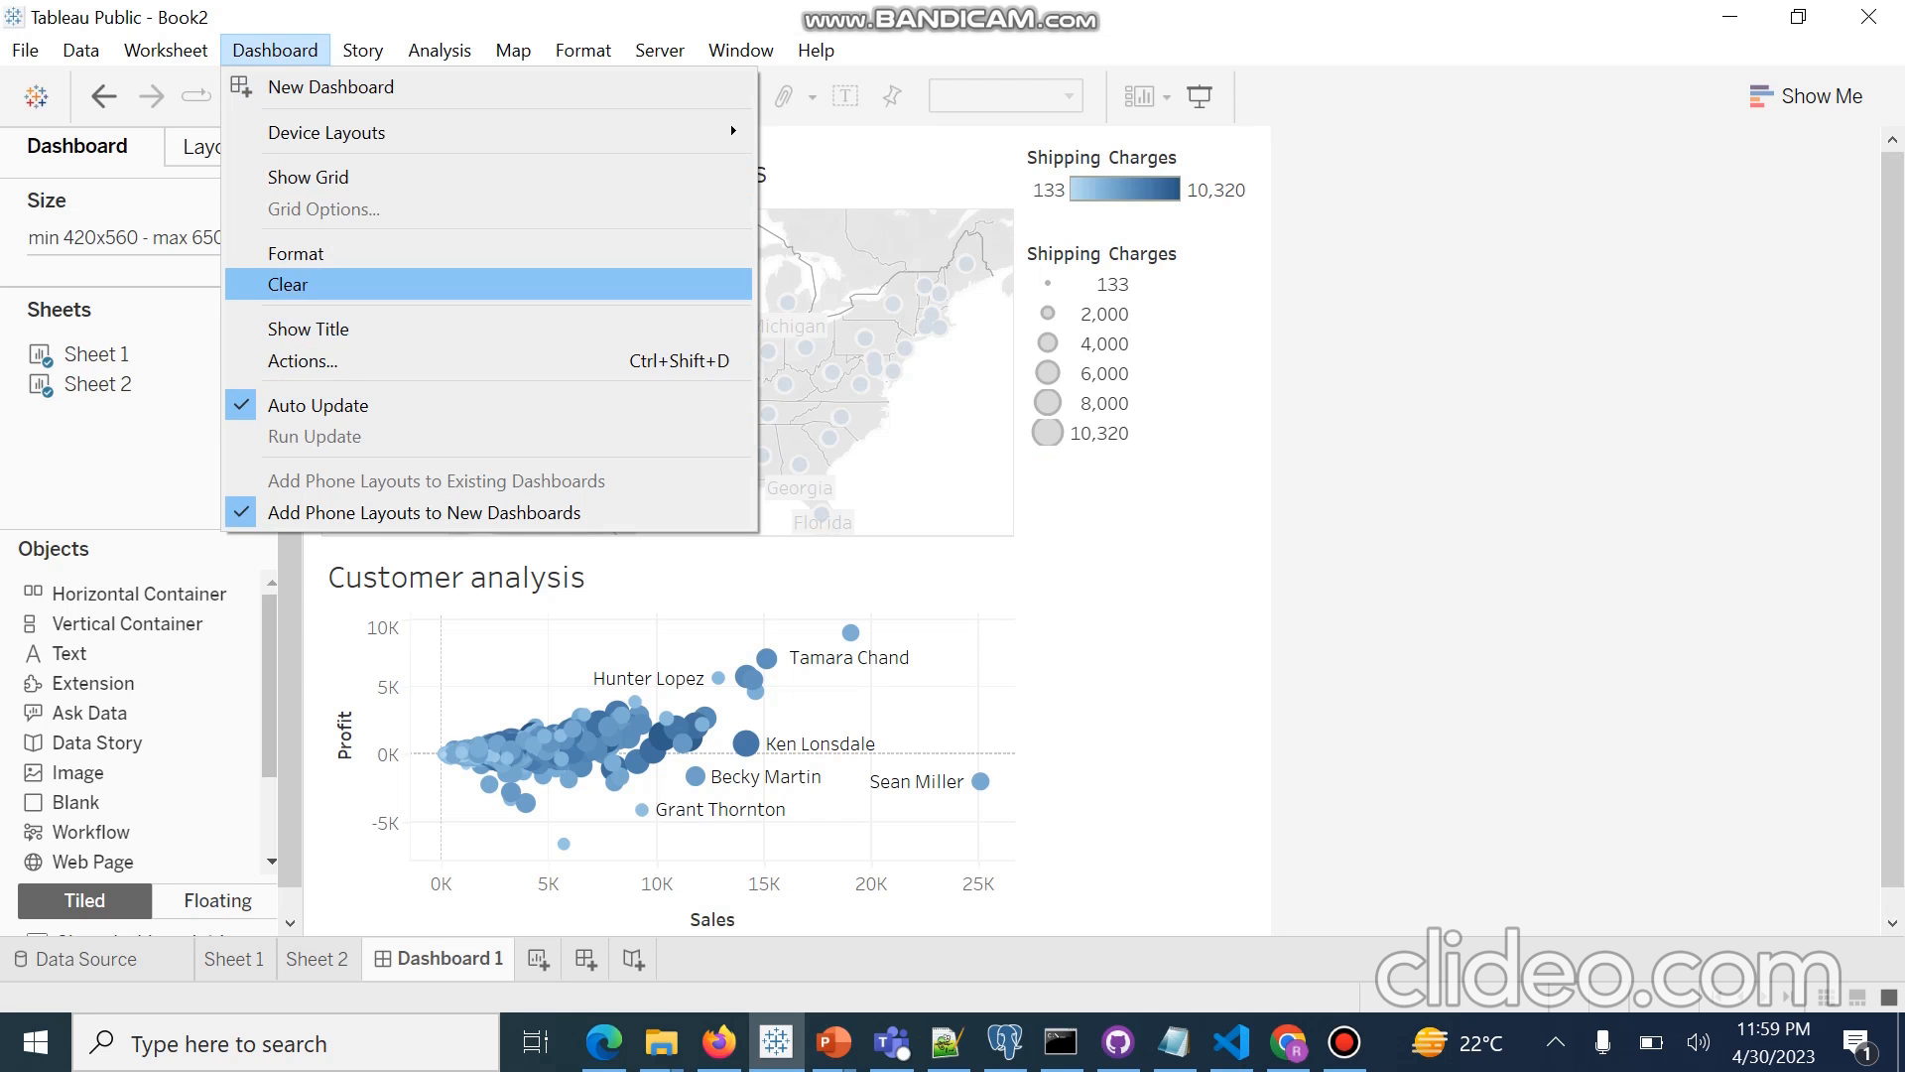
key(Down)
key(Down)
key(Return)
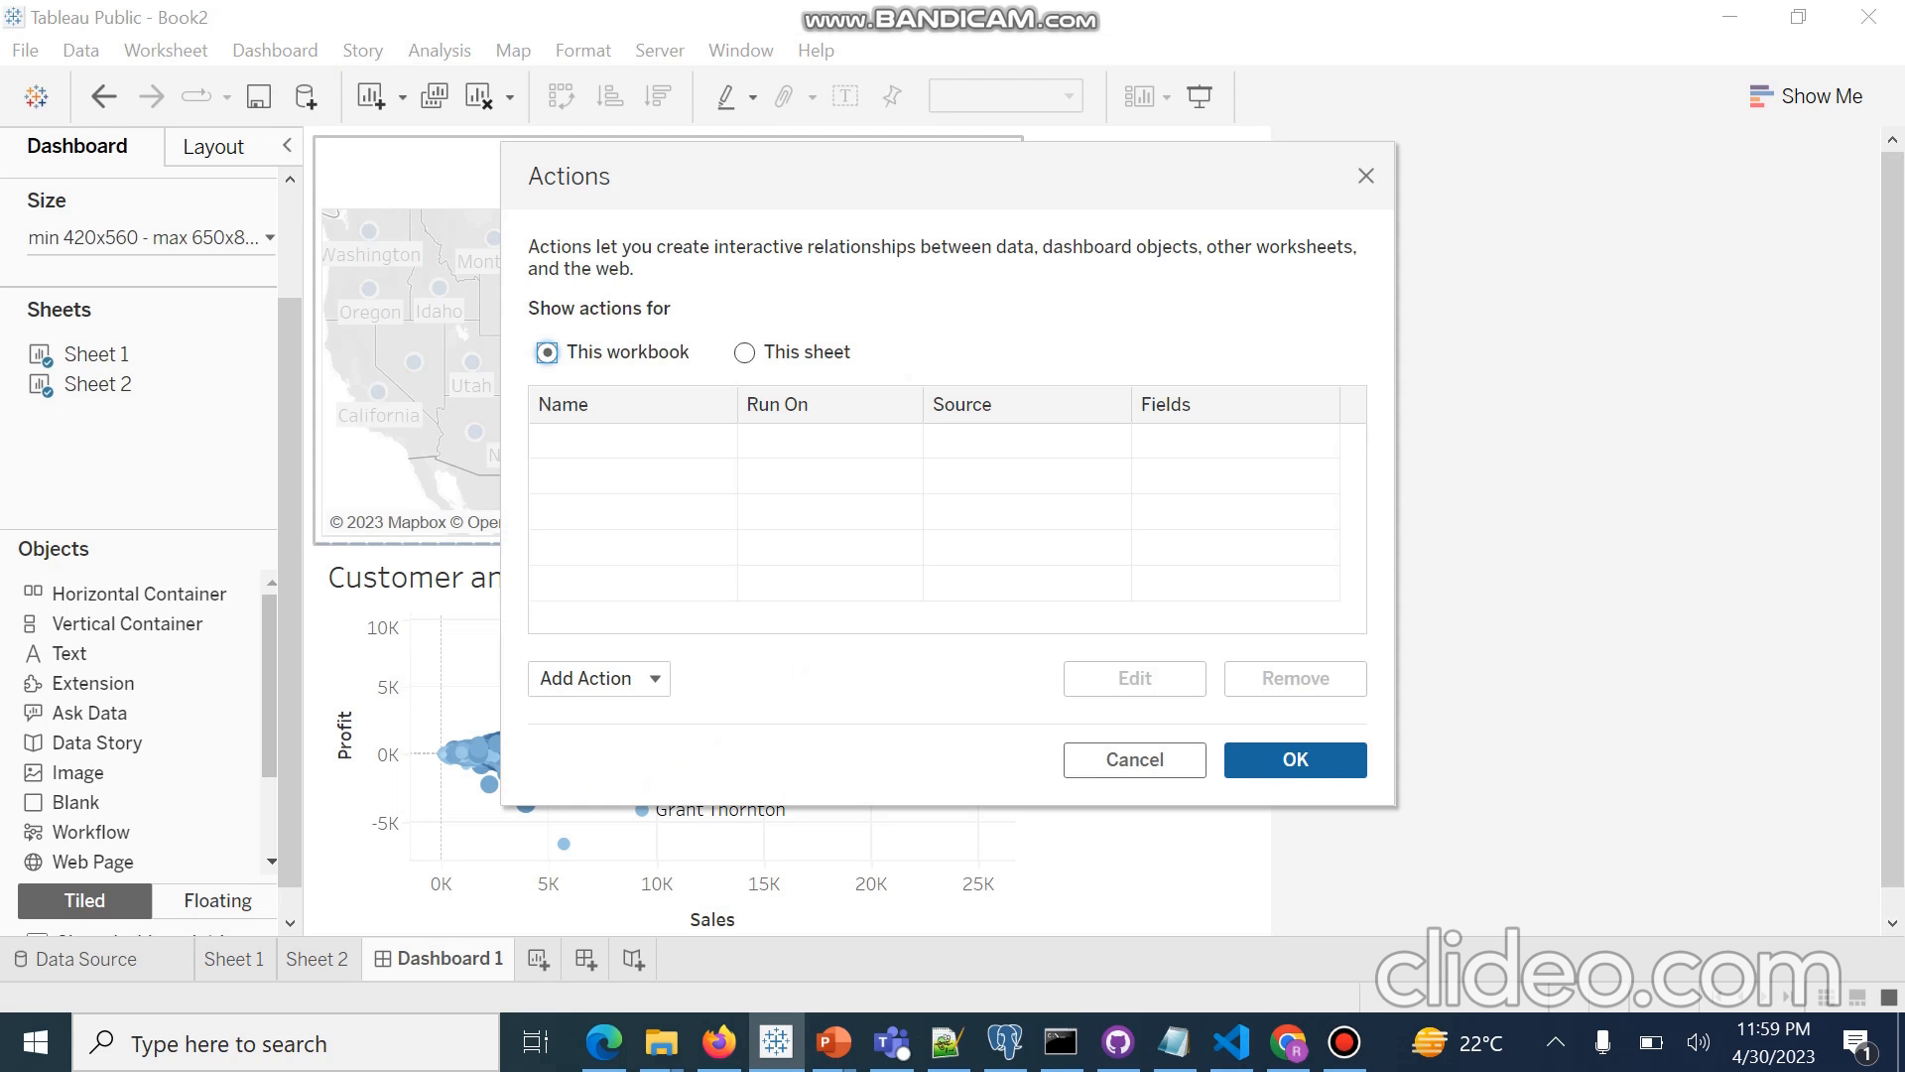
click(600, 679)
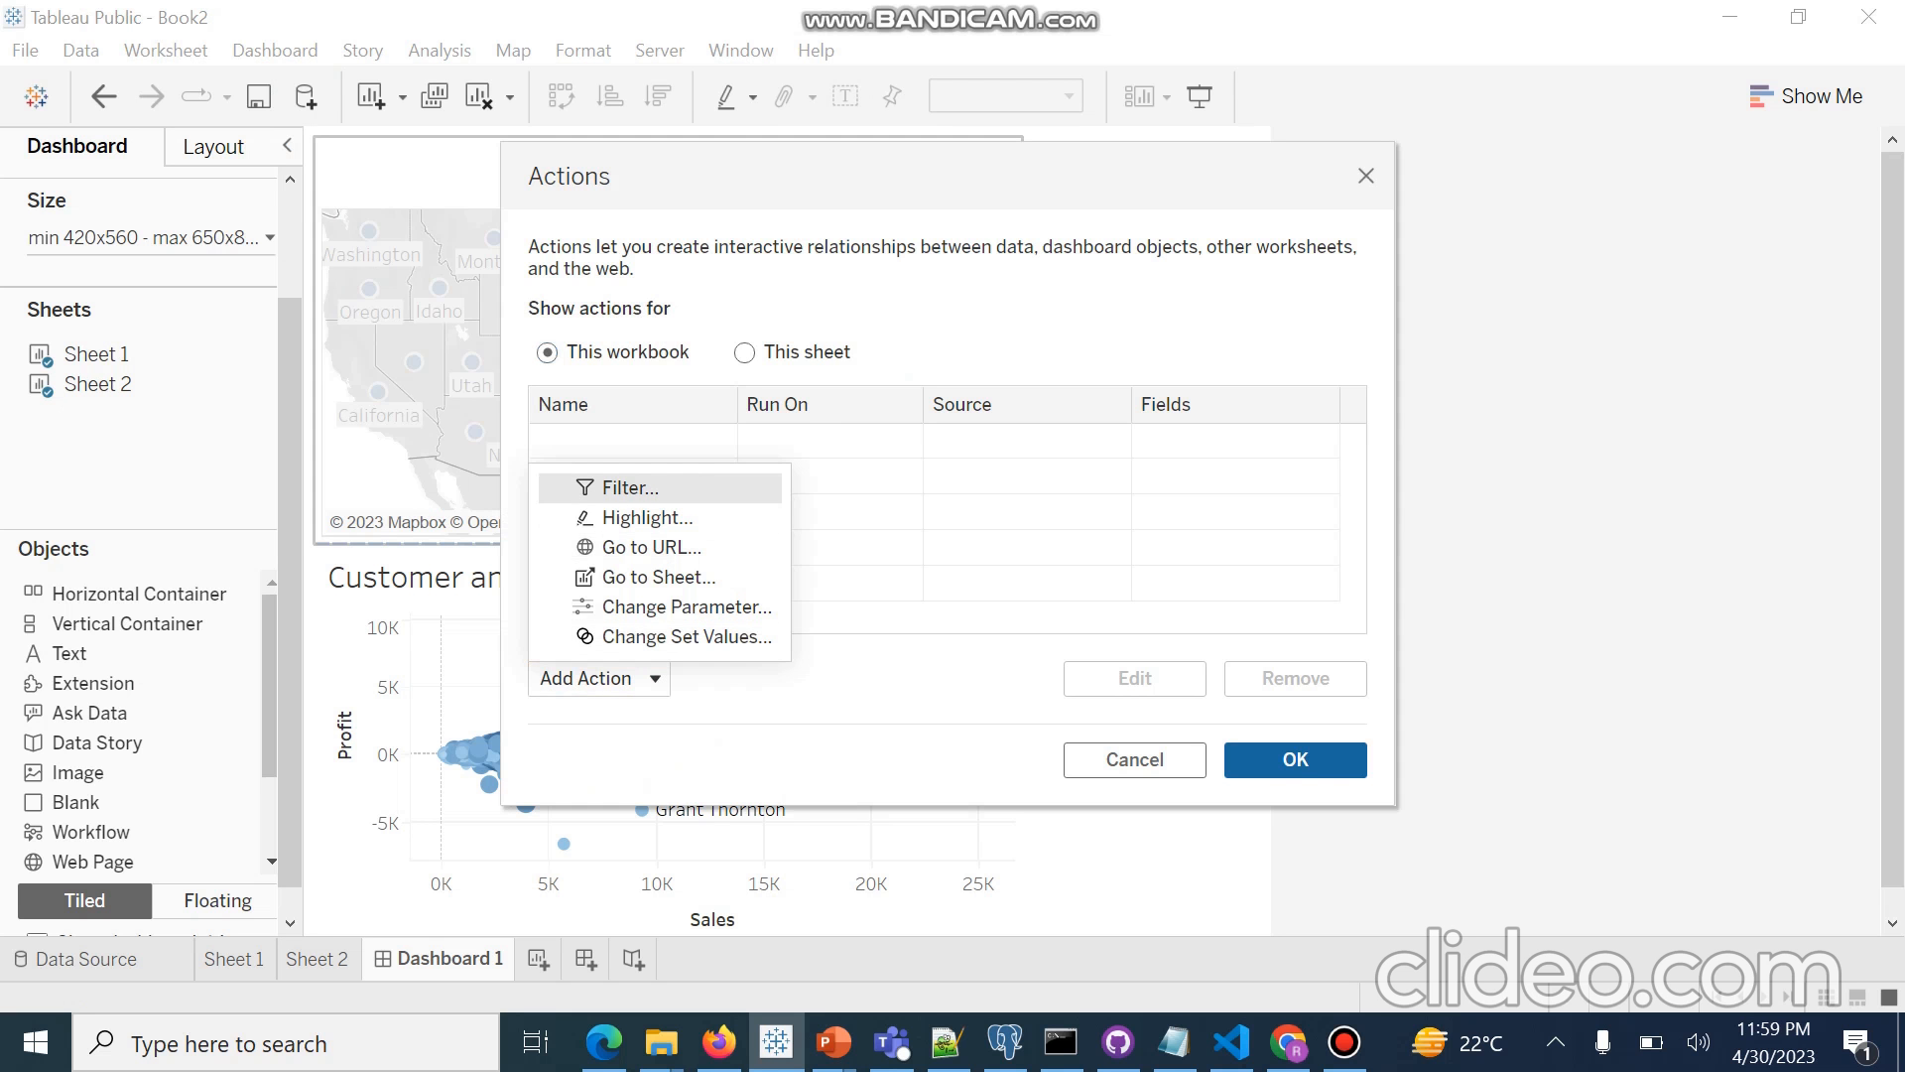
key(Escape)
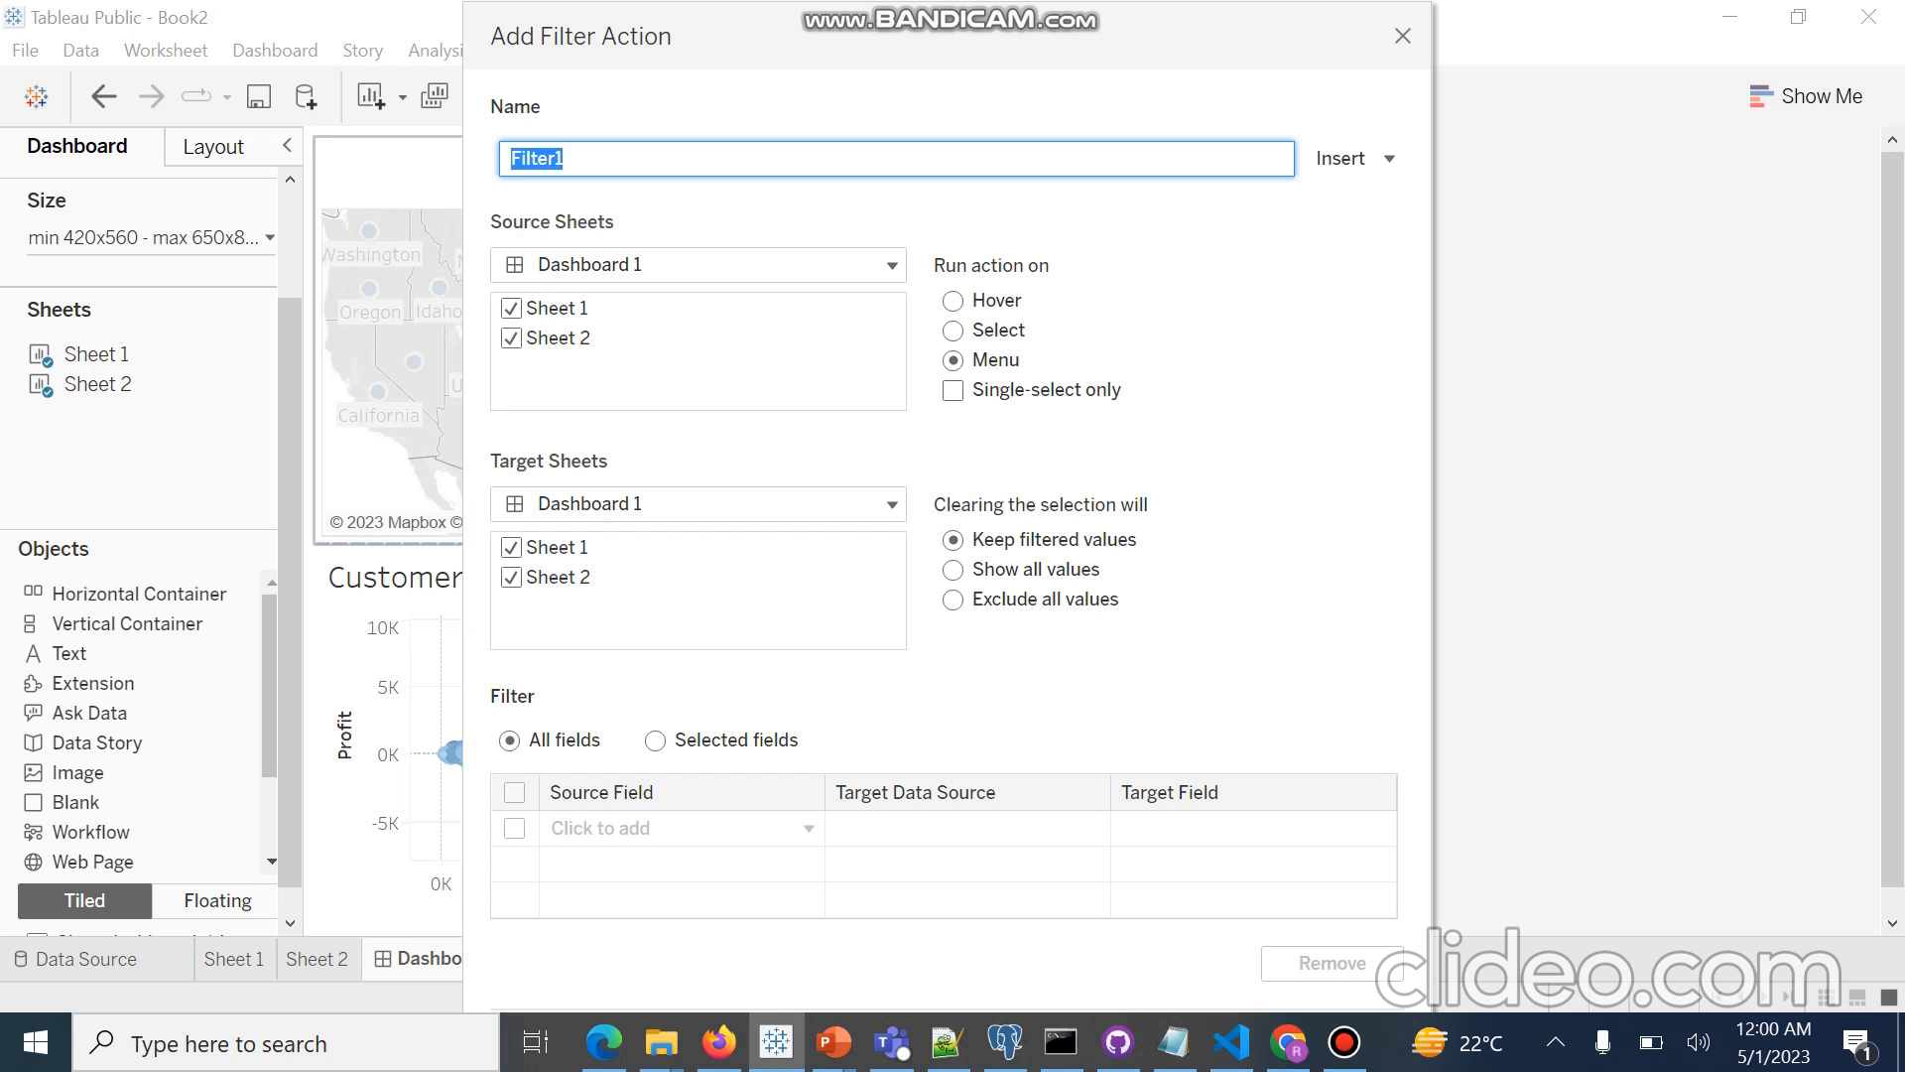
text(action filter)
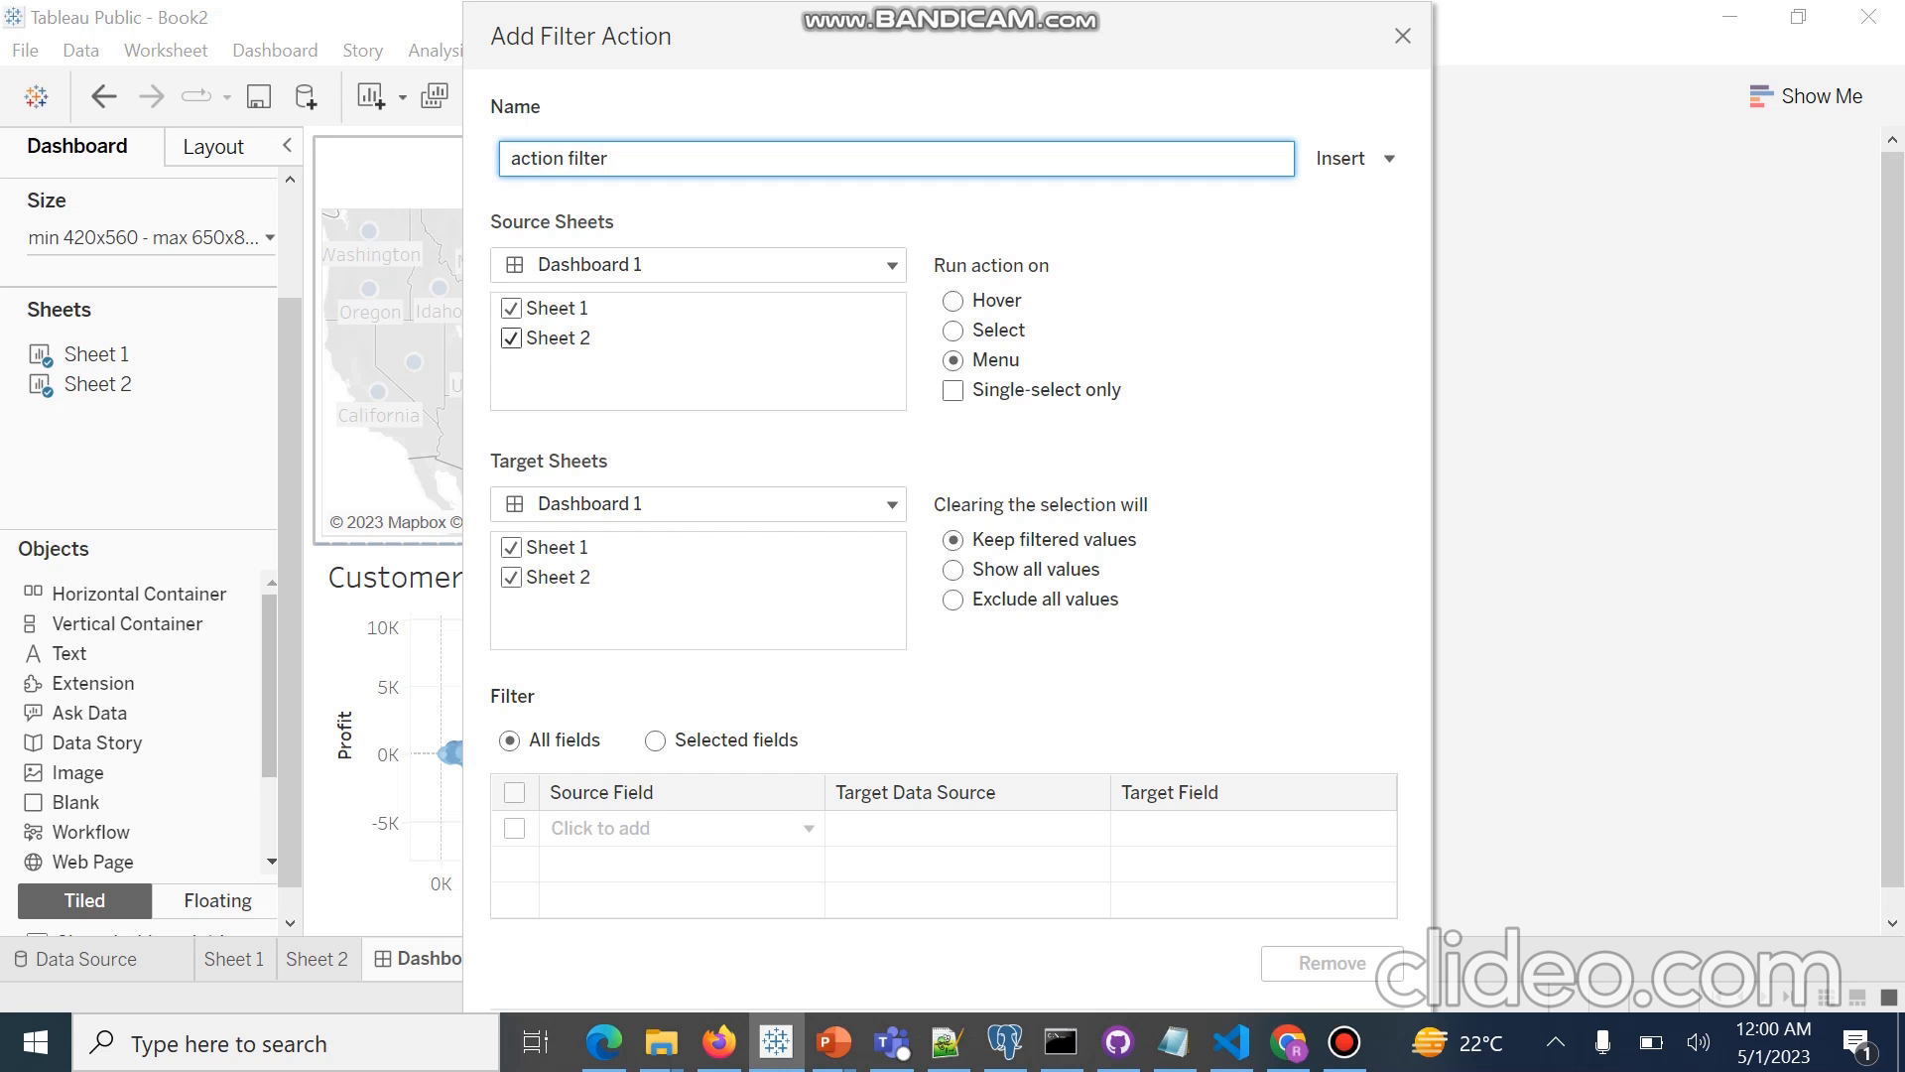
click(511, 308)
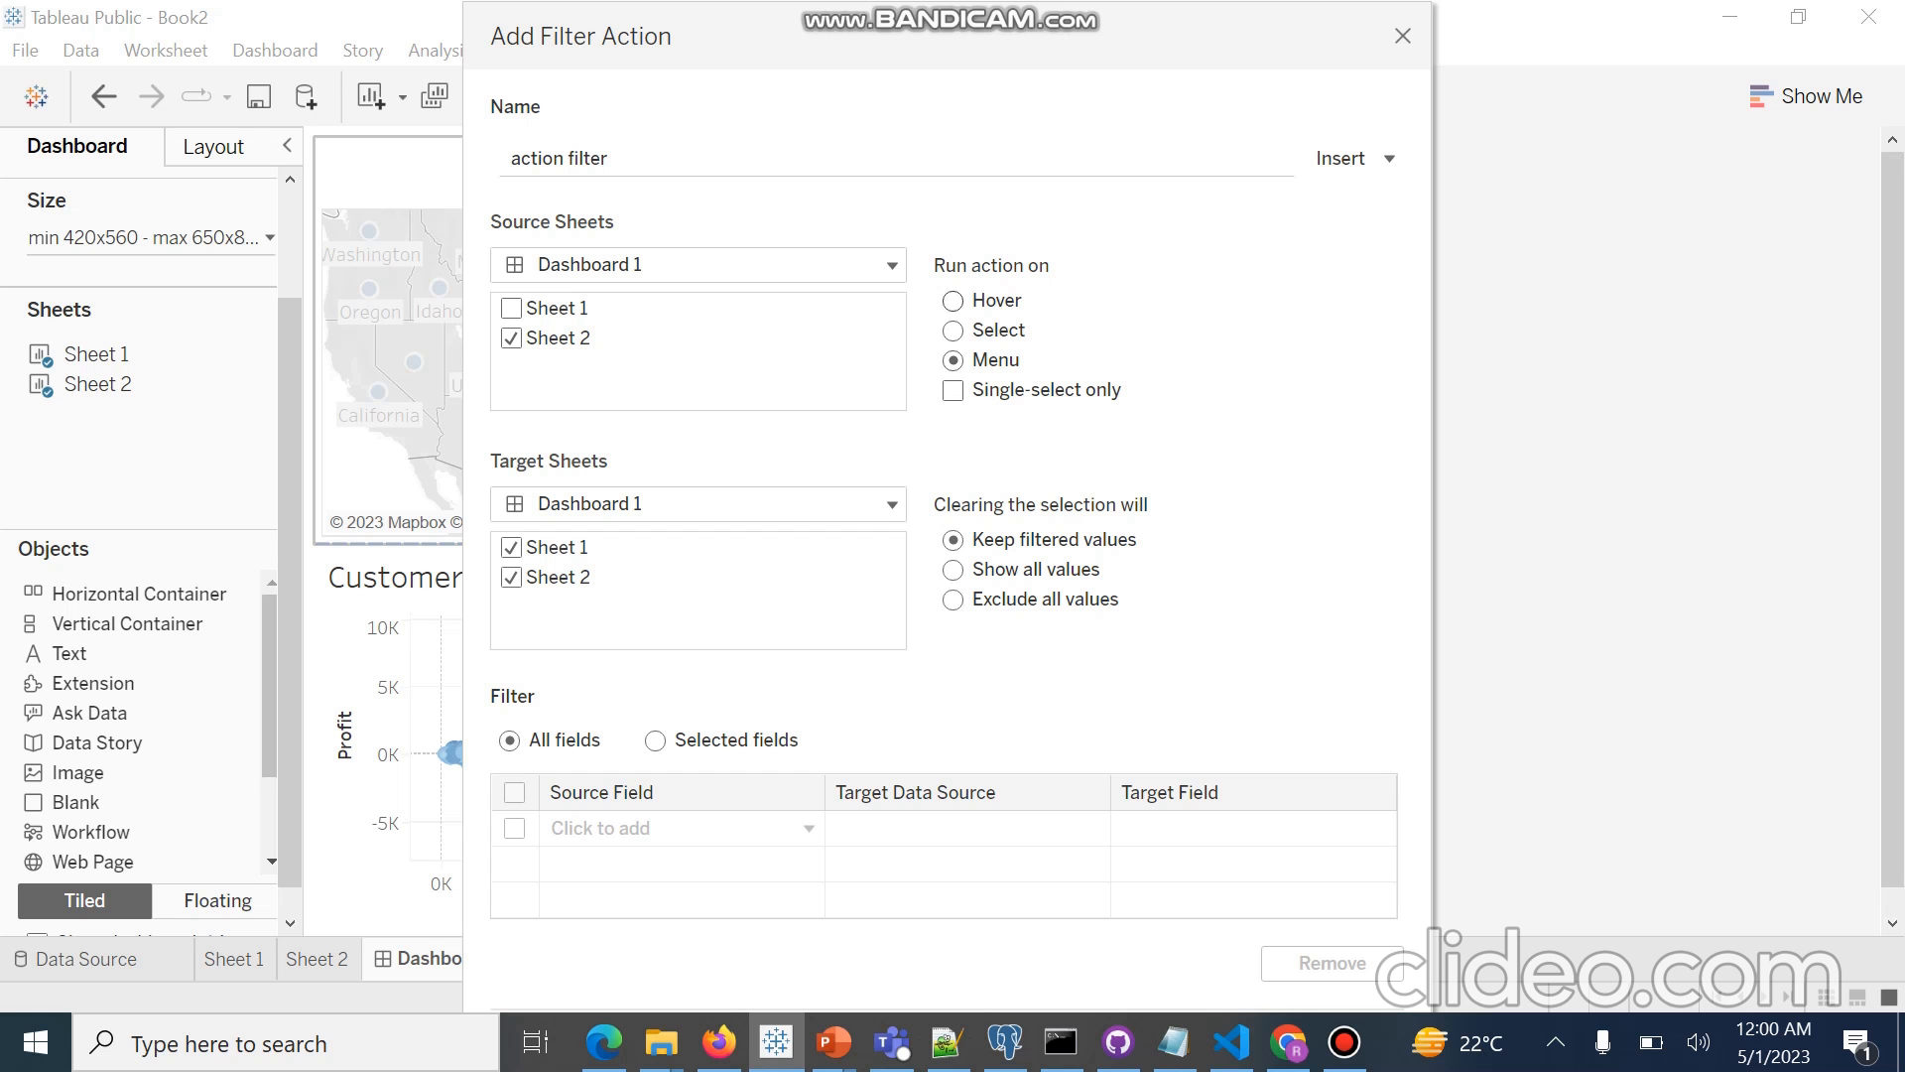
click(952, 301)
click(1402, 35)
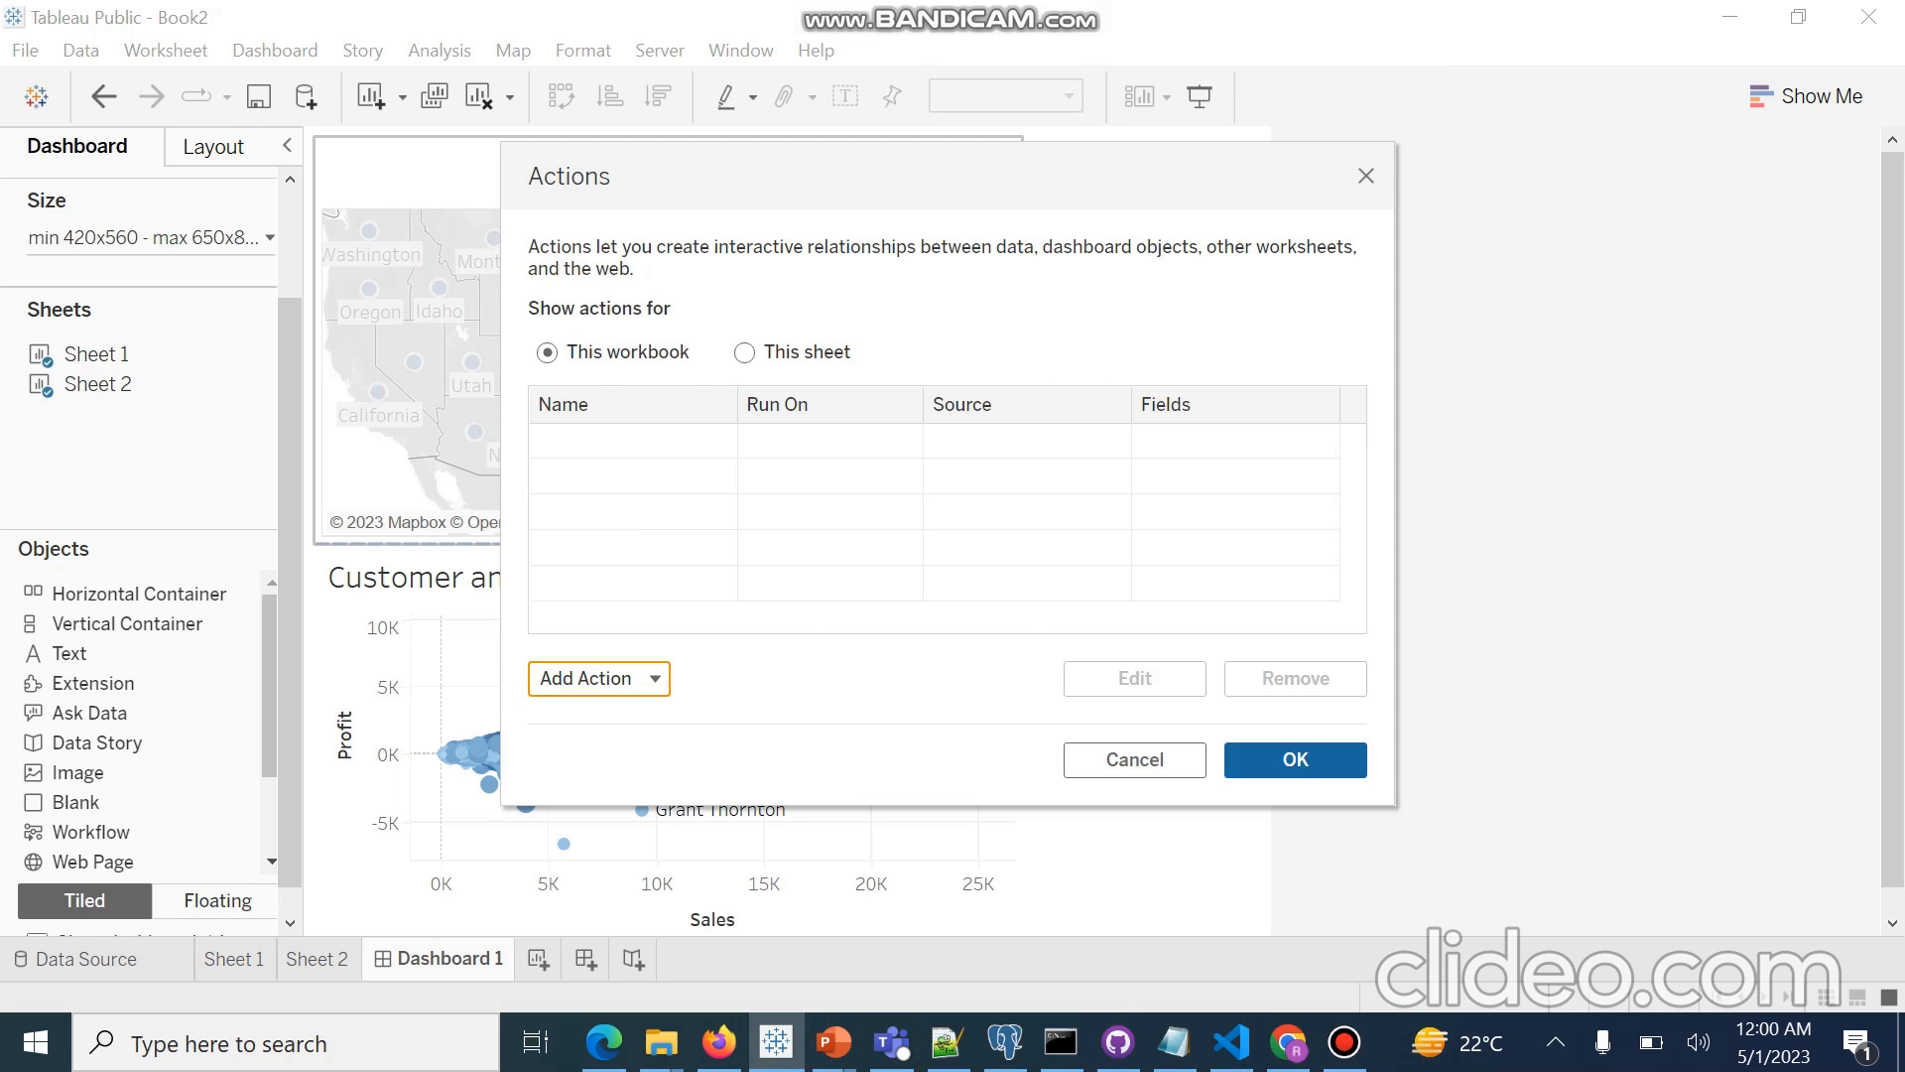
click(1295, 760)
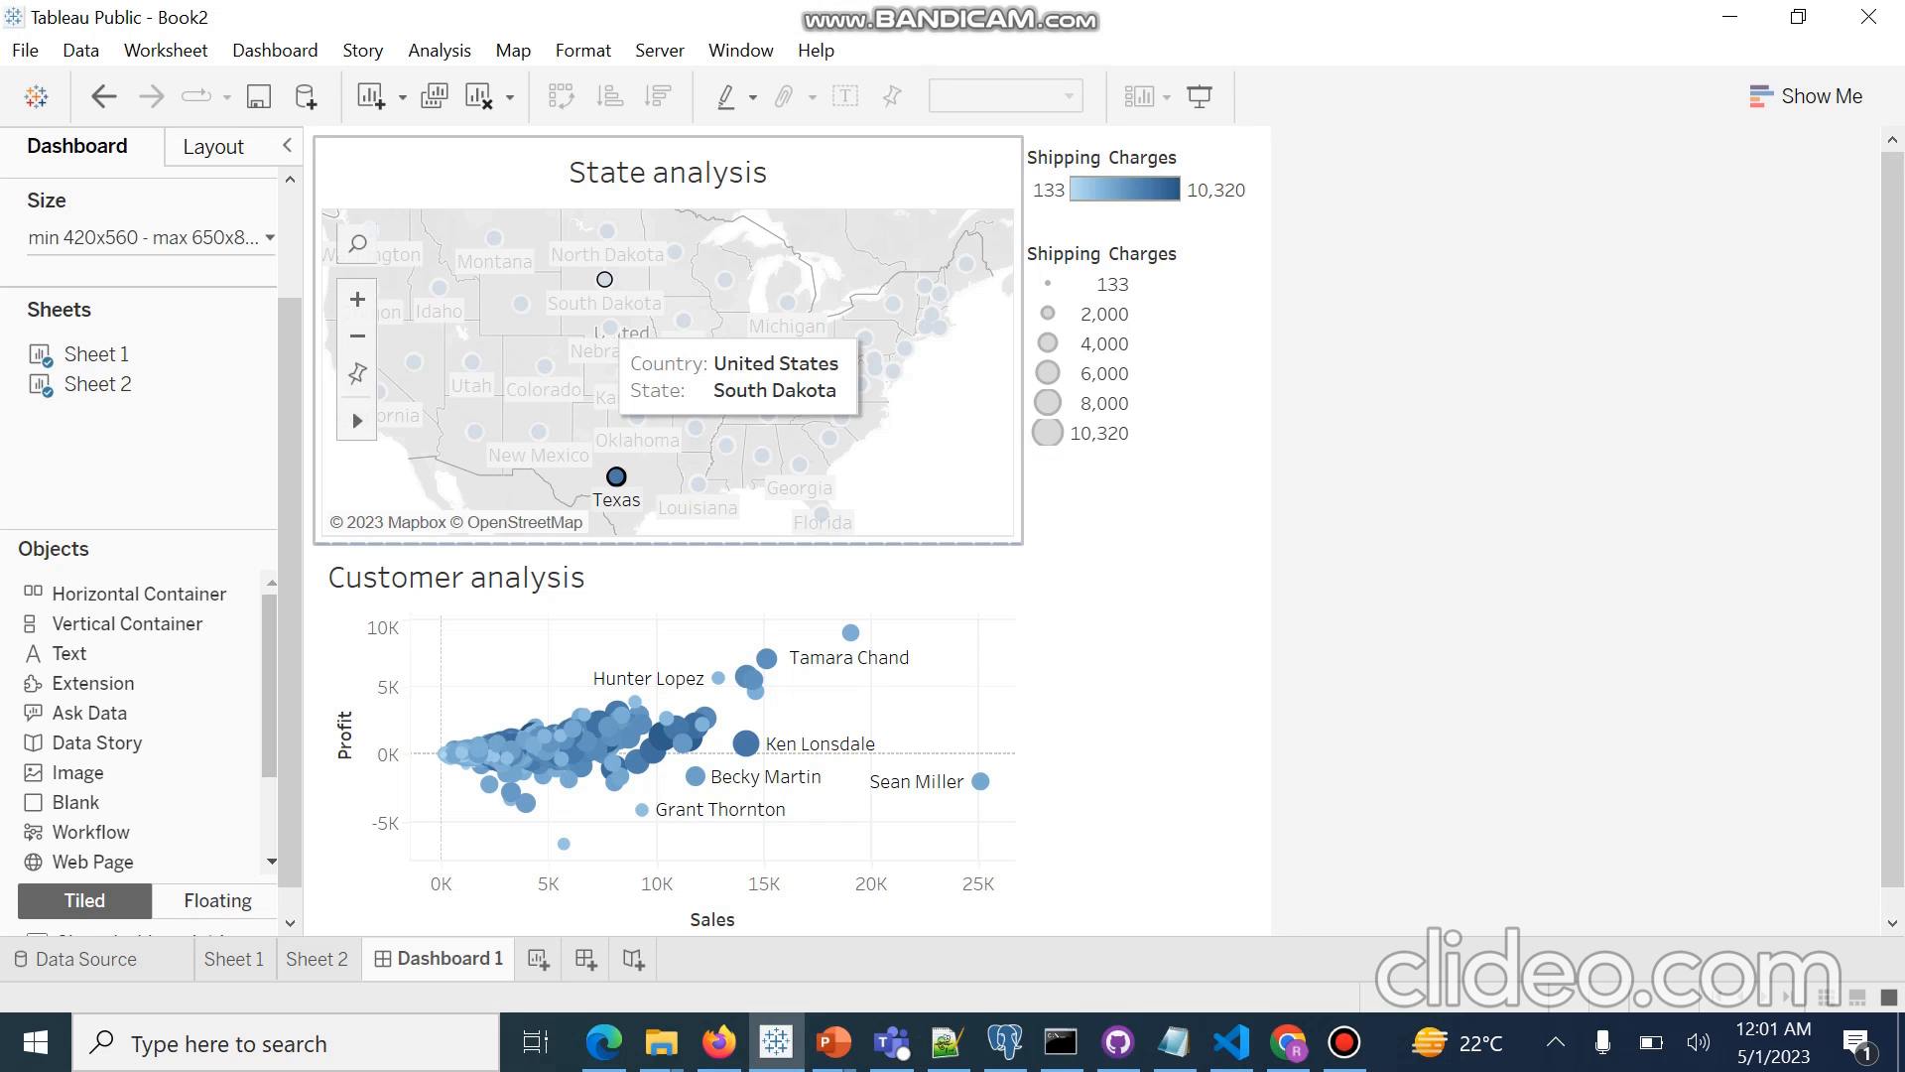
Start a new dashboard filter action with only Sheet 2 as the source sheet and Hover as its trigger.
click(275, 49)
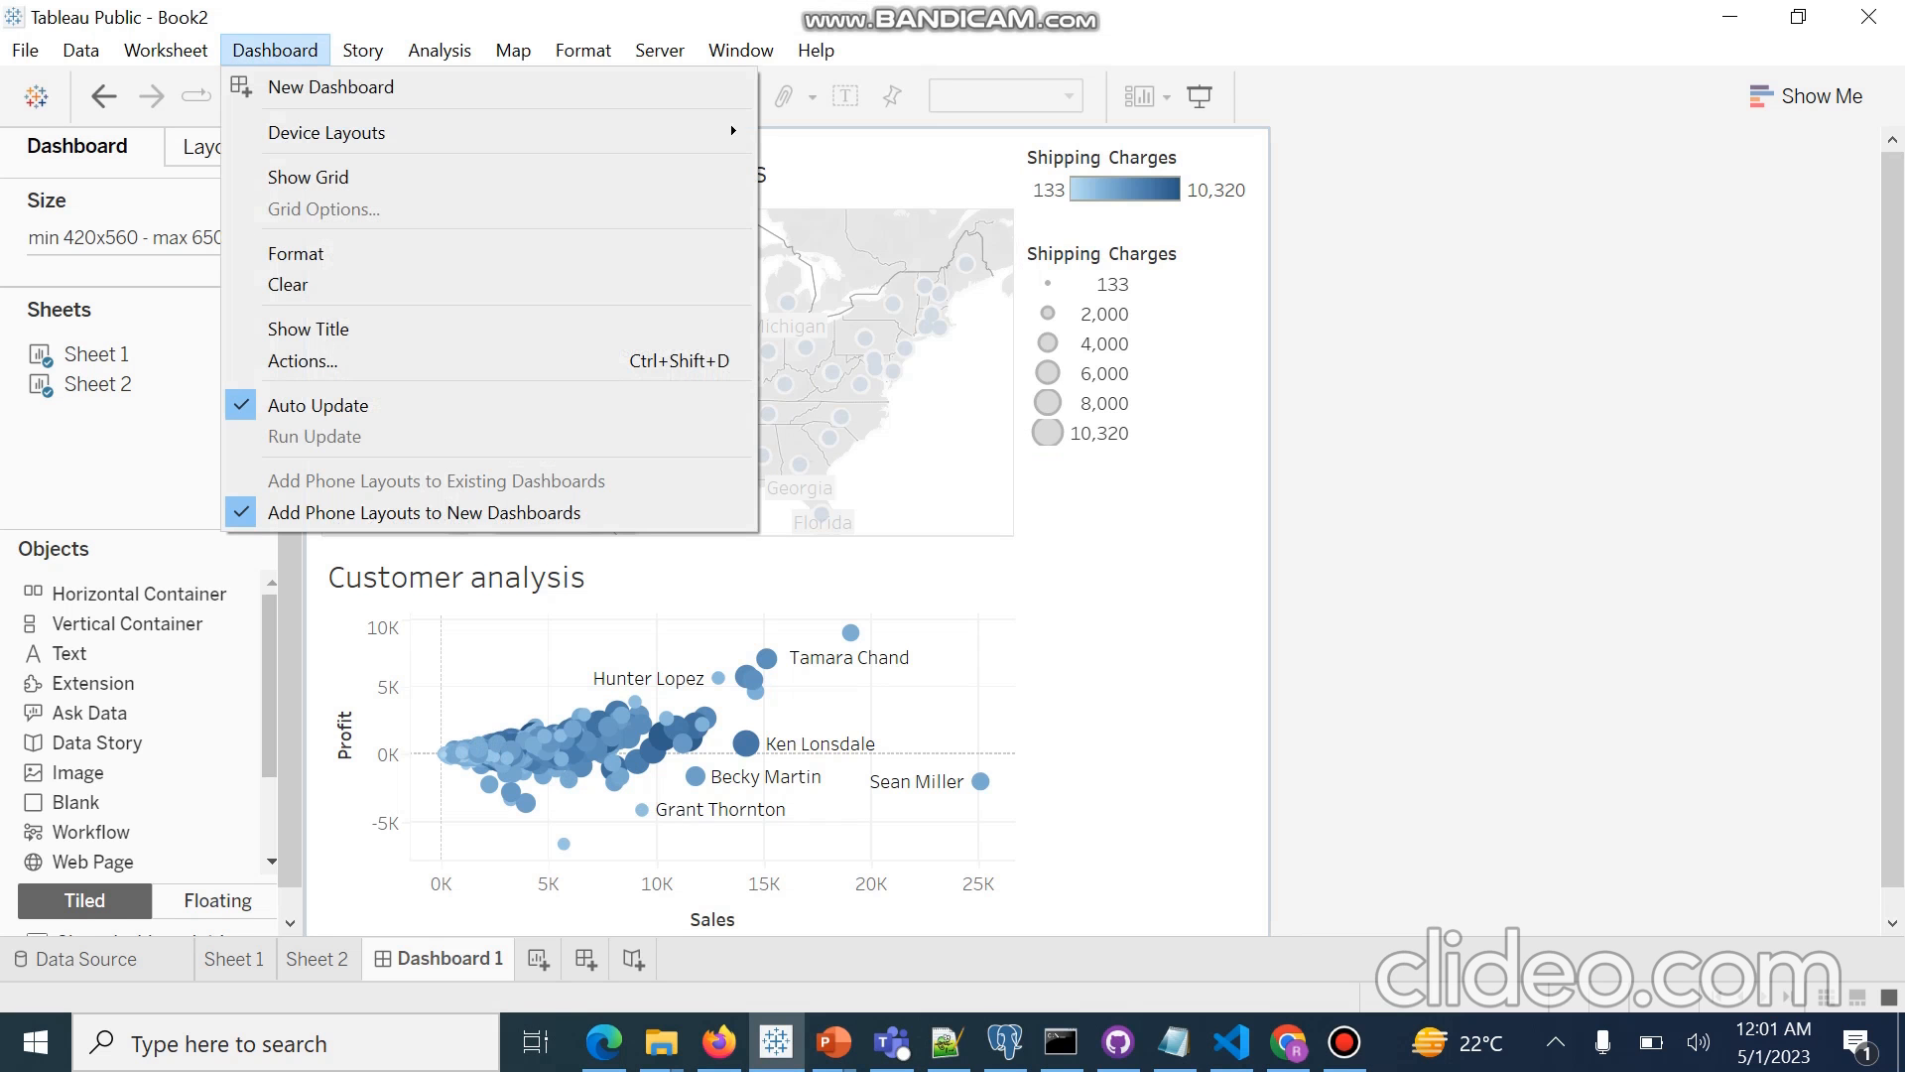
click(353, 360)
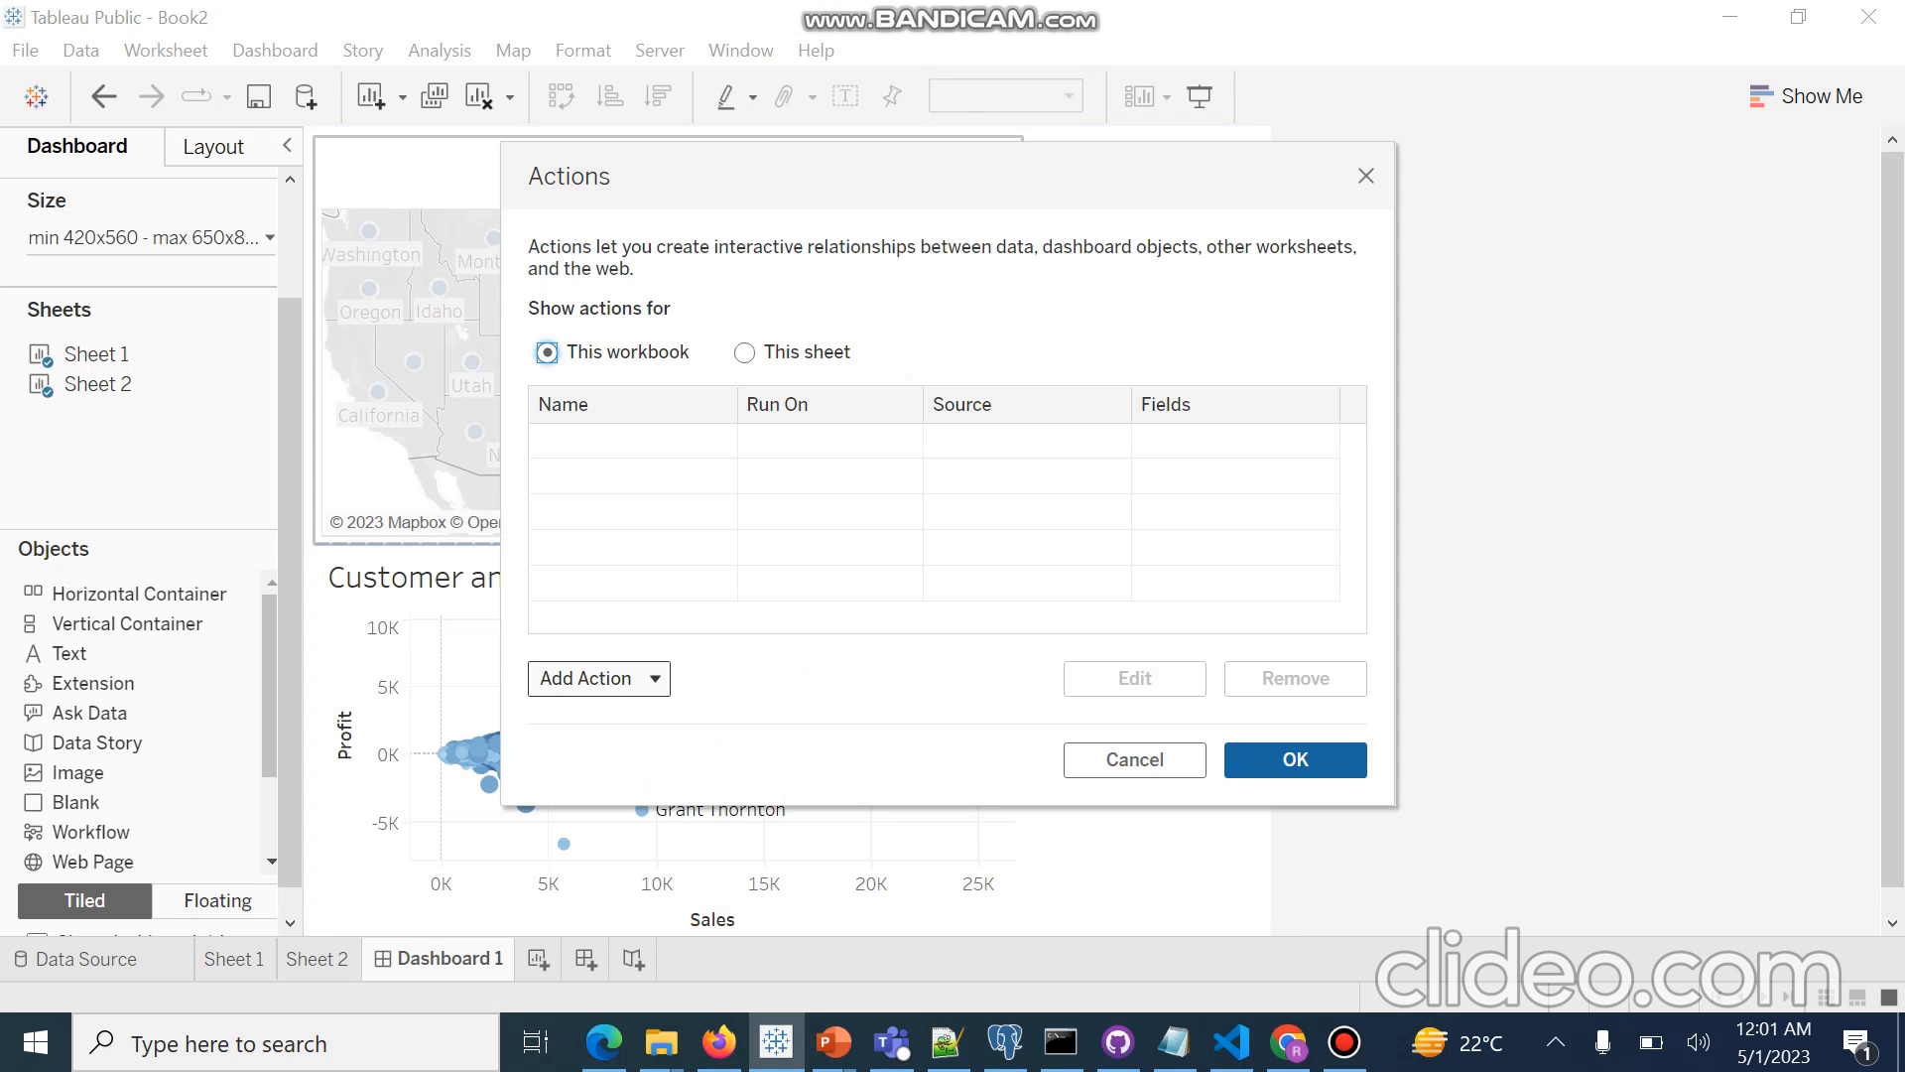
click(598, 678)
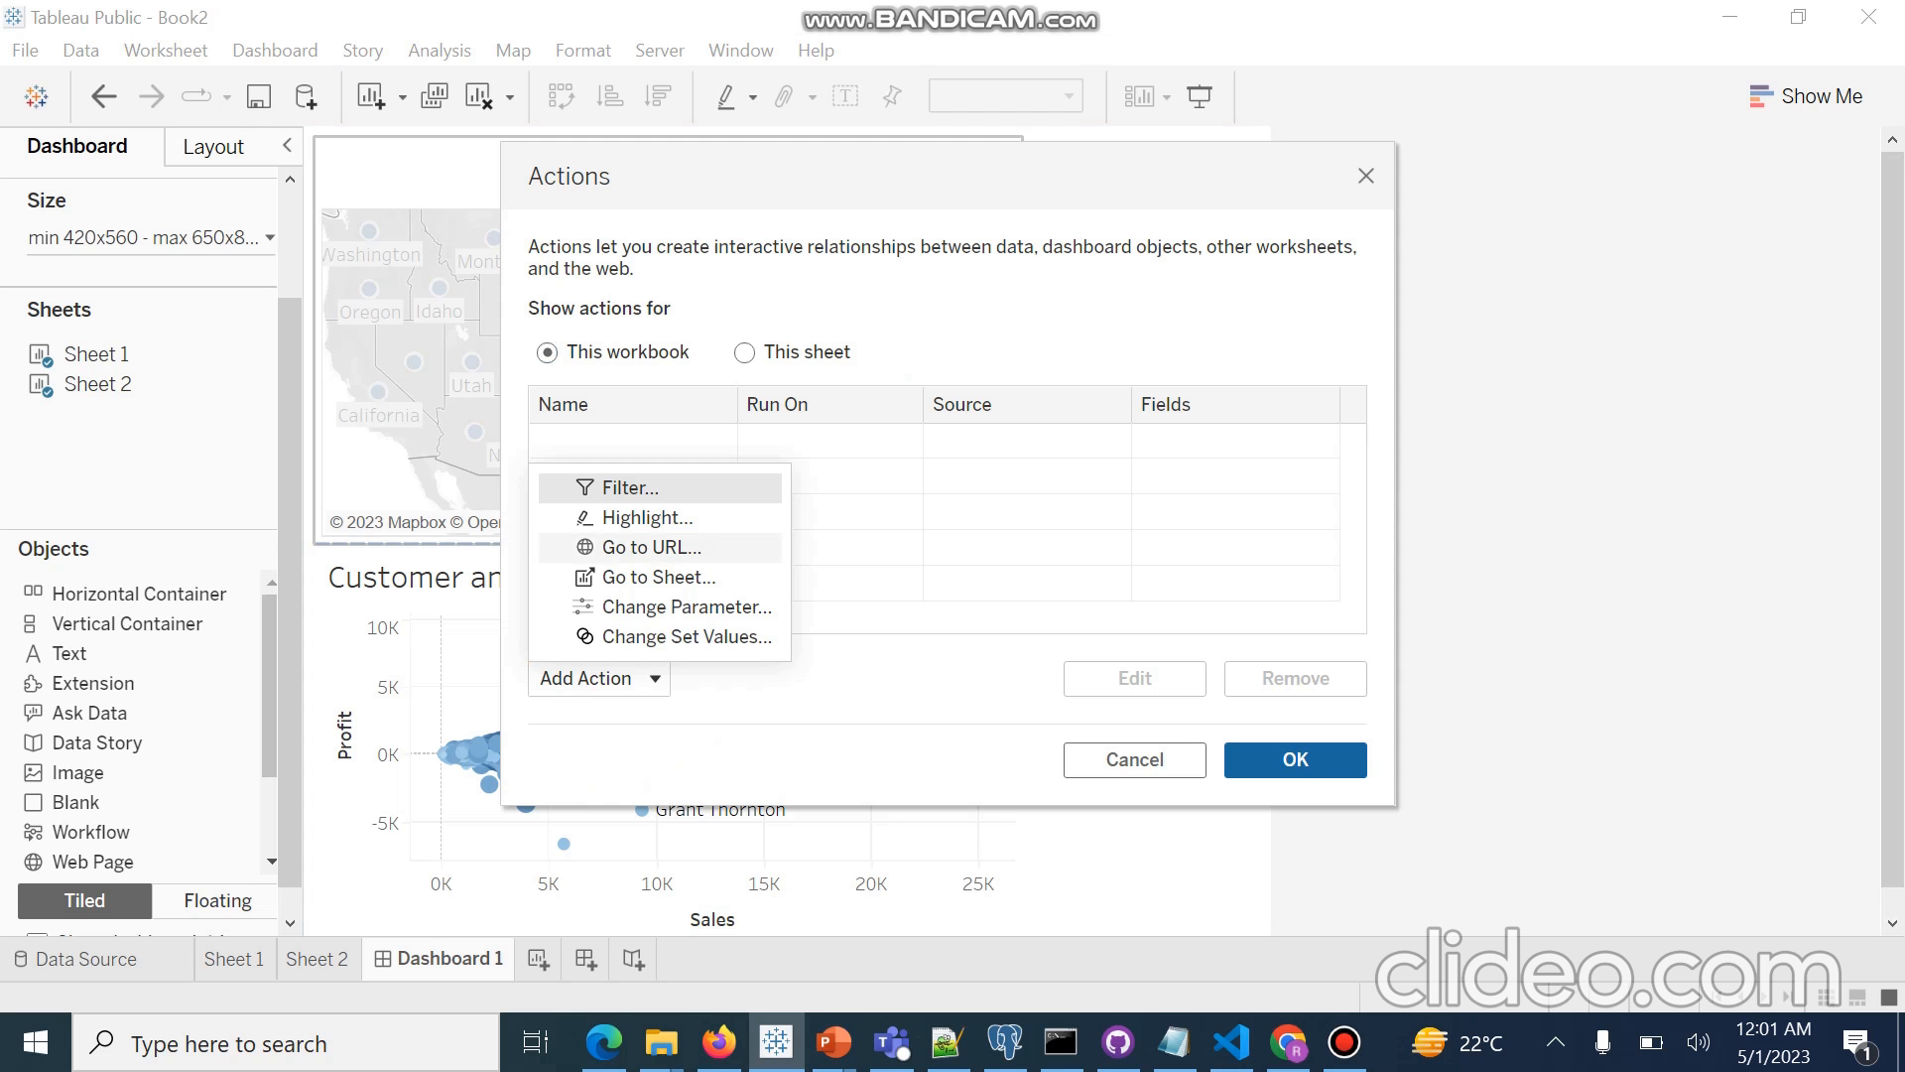
key(Return)
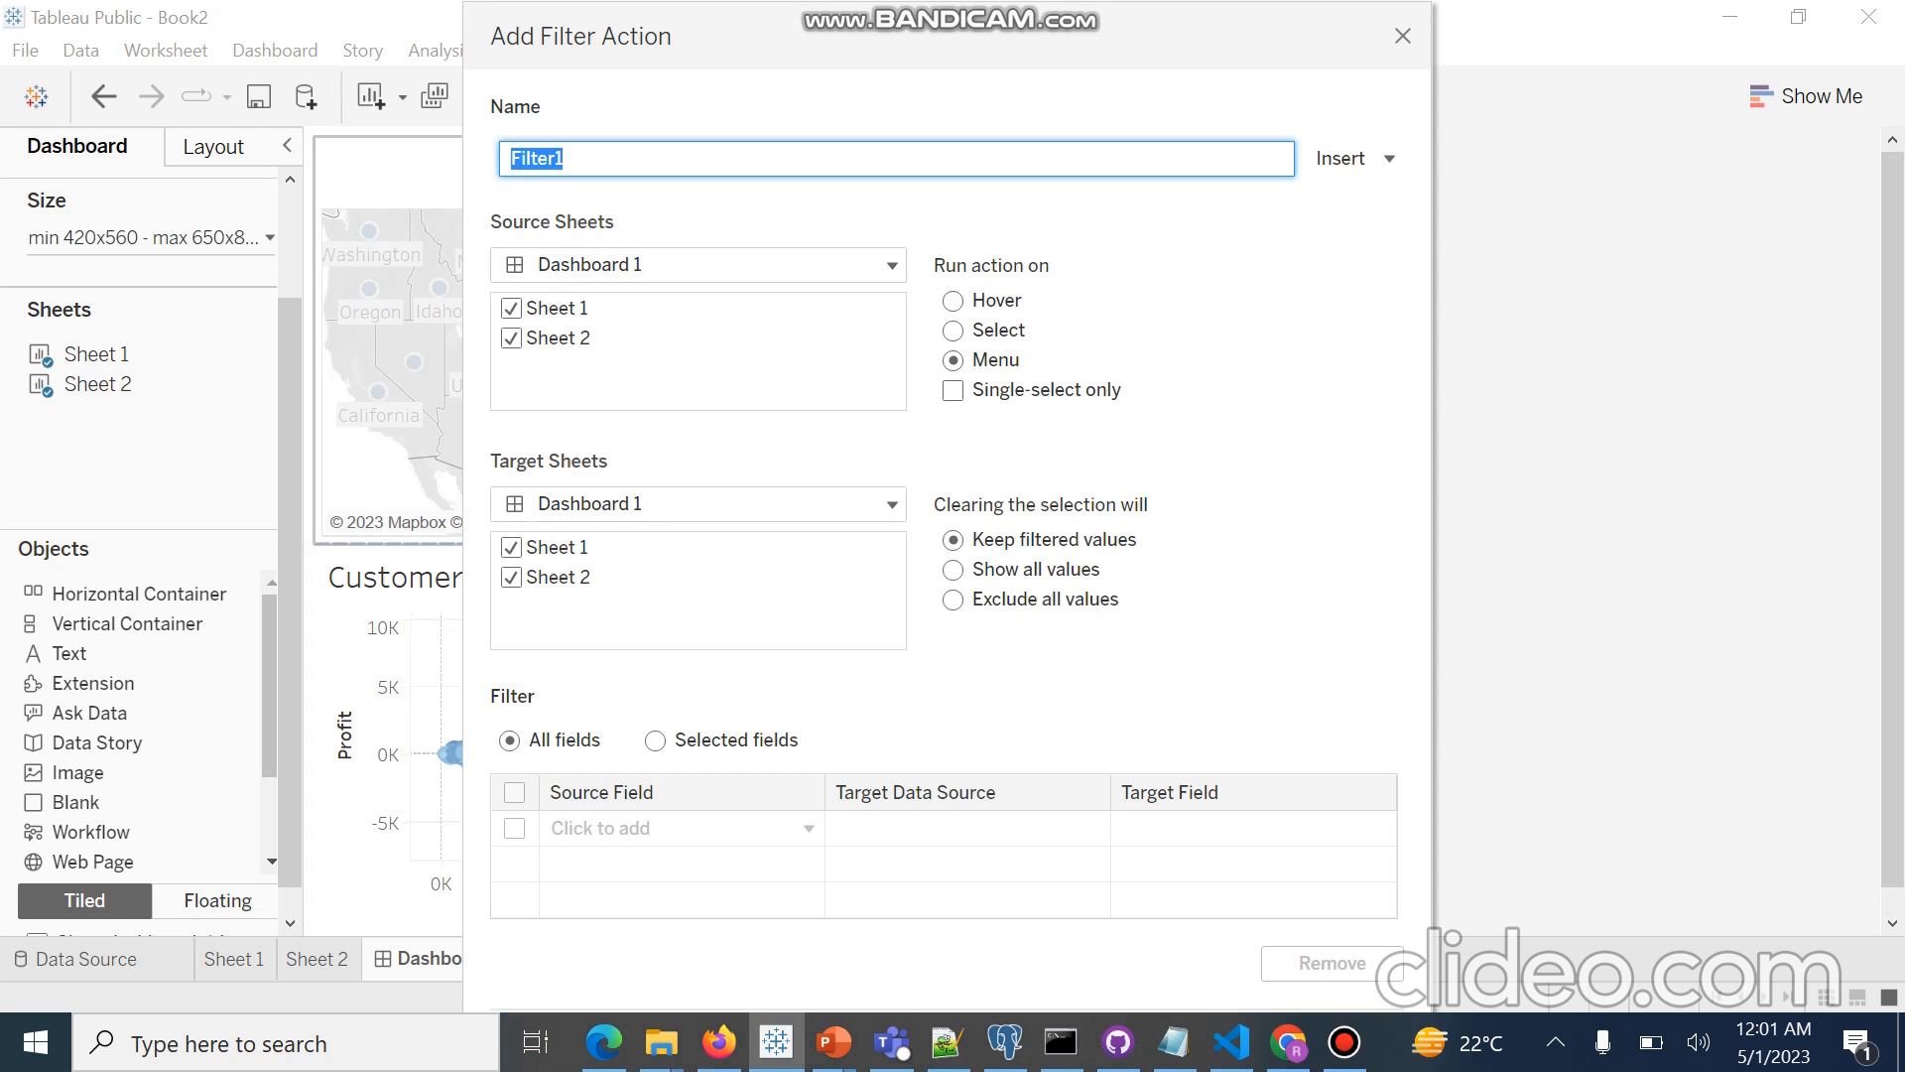
click(511, 307)
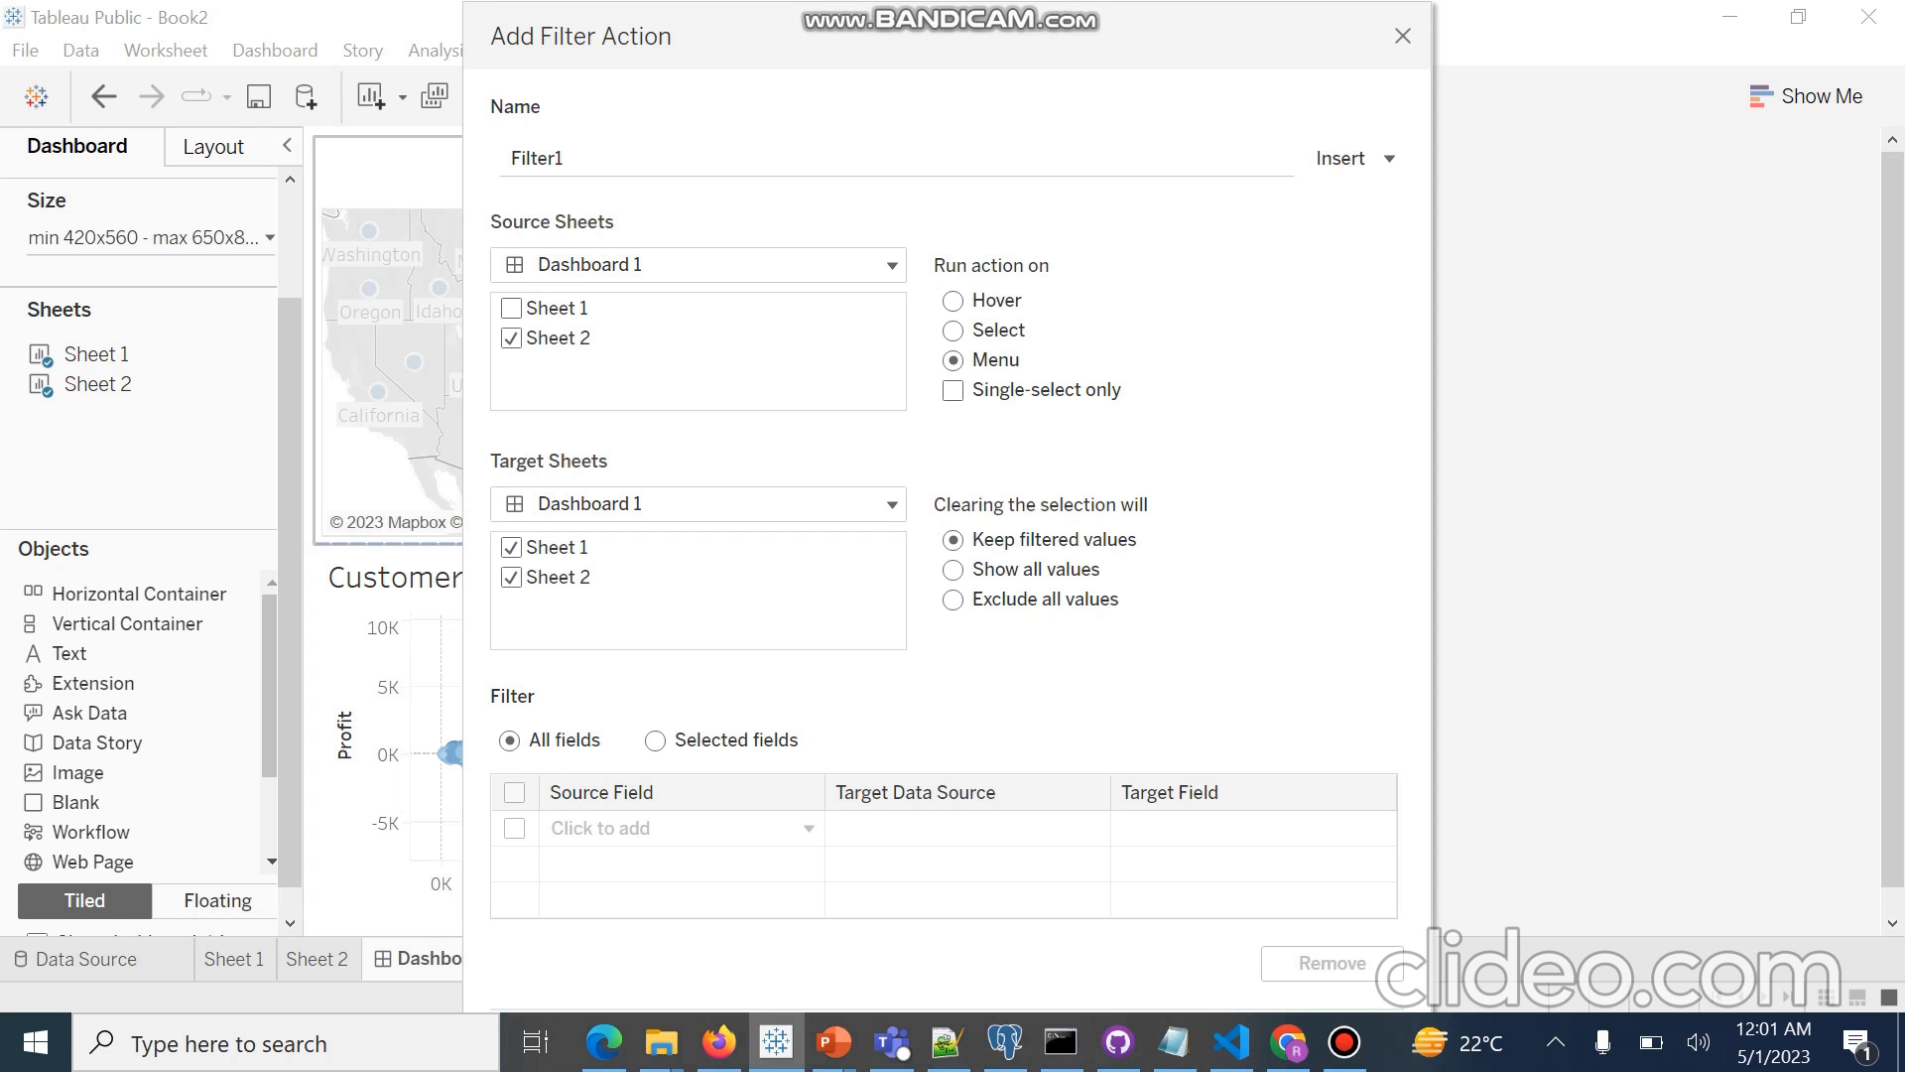
click(953, 301)
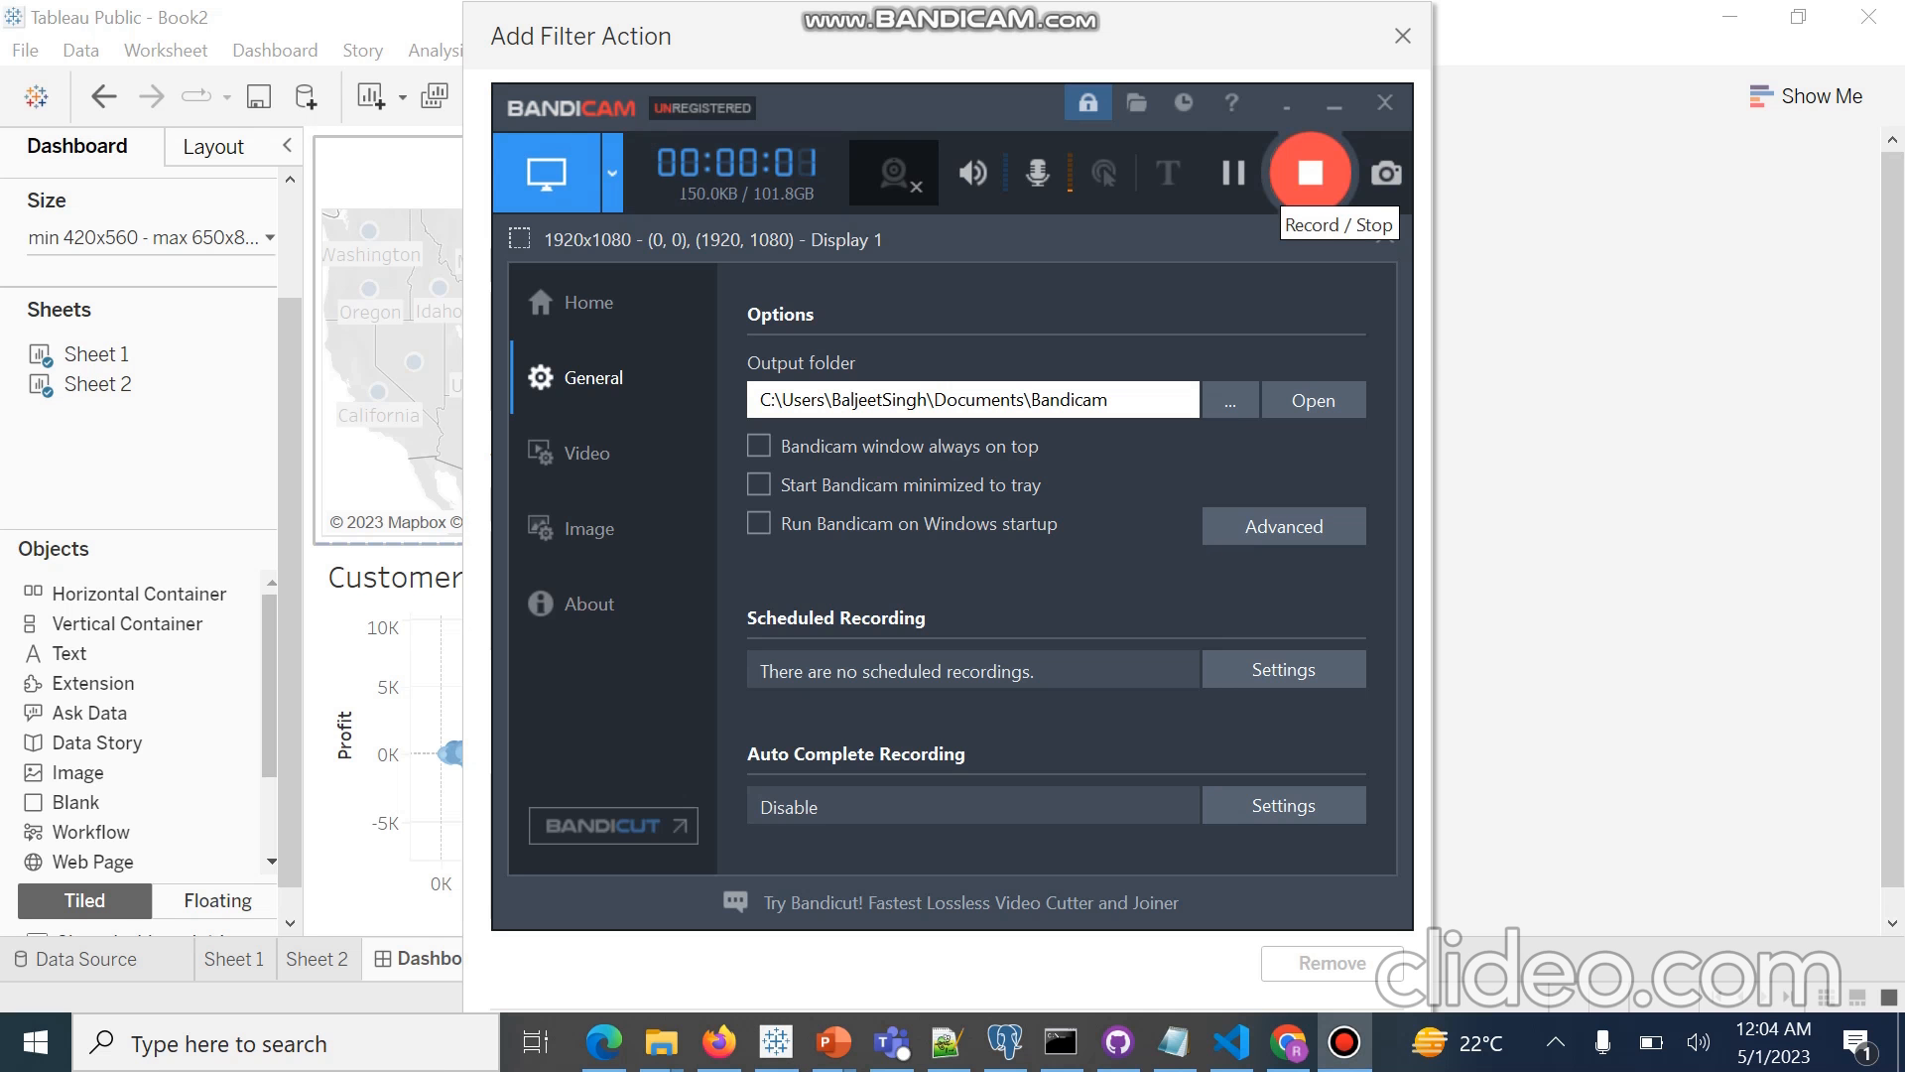
Set the filter action to run on Select, with only Sheet 2 as source and only Sheet 2 of Dashboard 1 as target.
click(1335, 102)
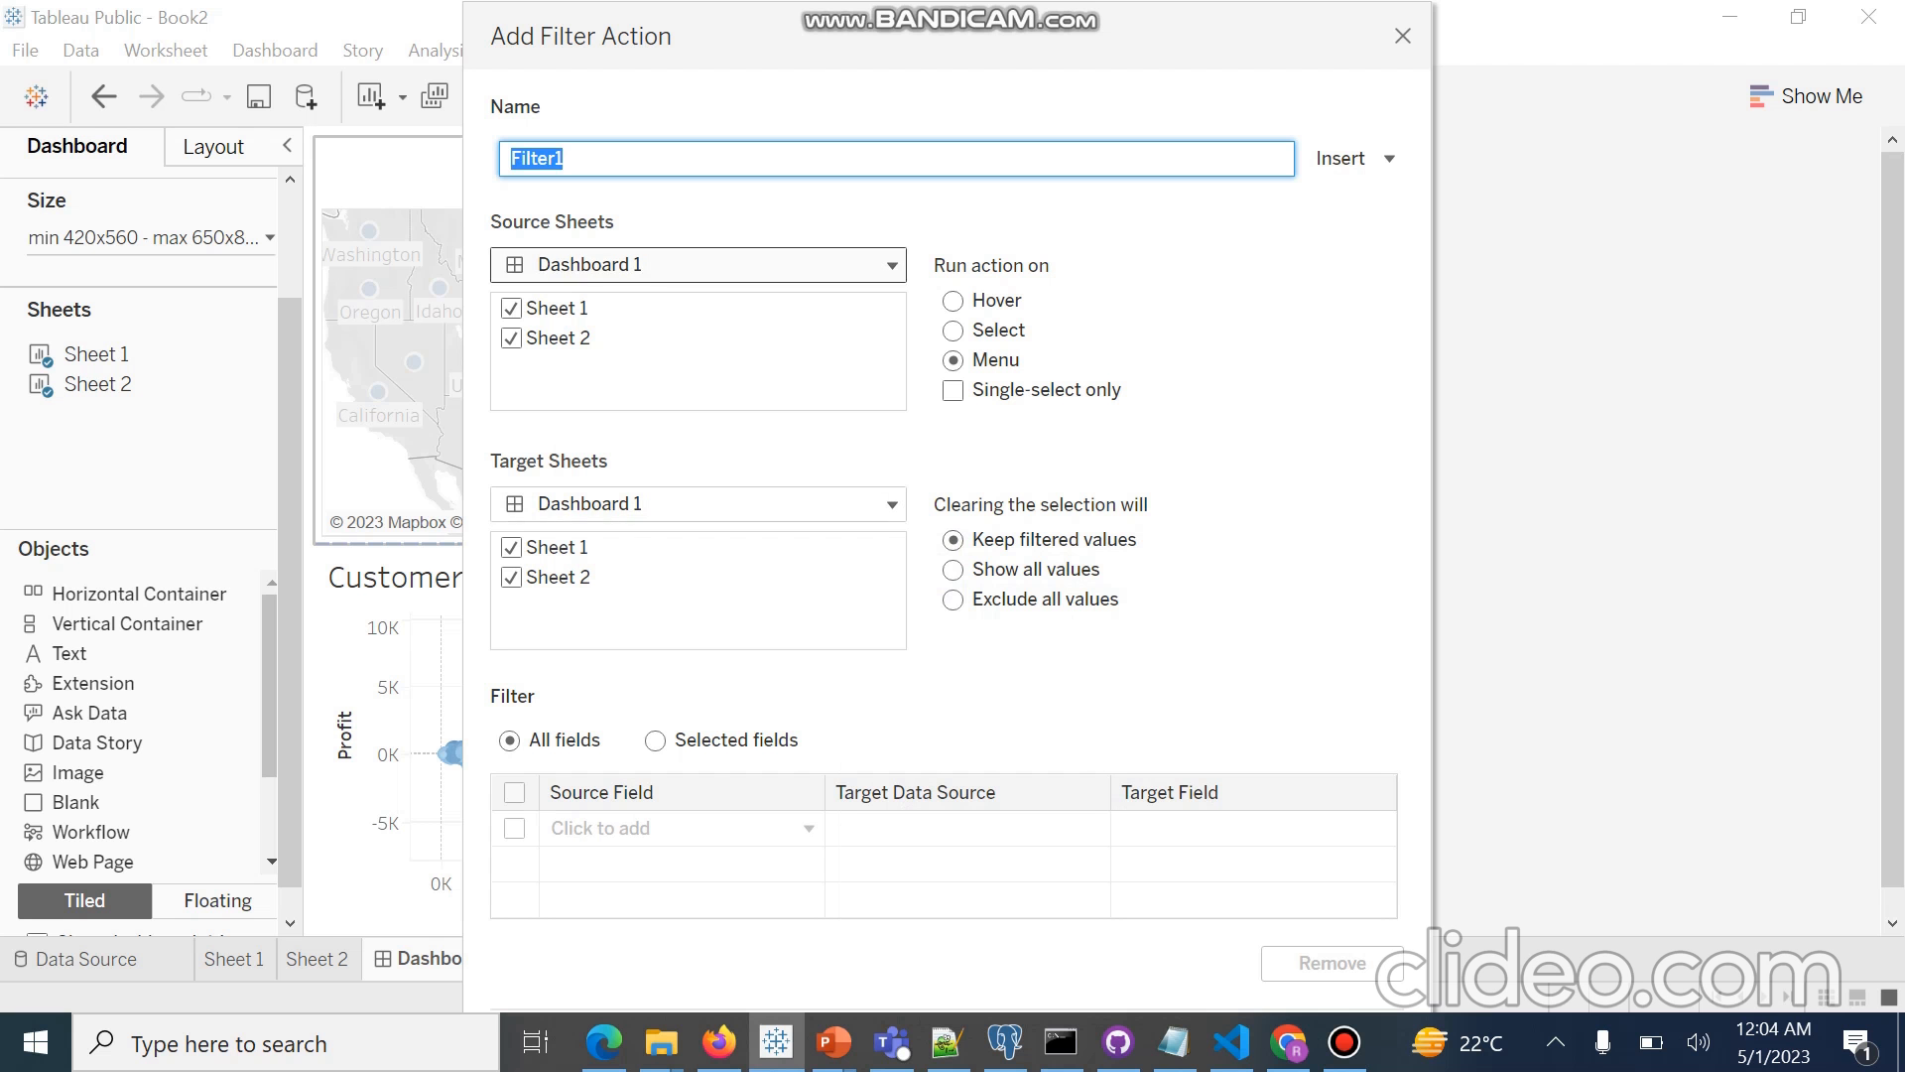
click(952, 330)
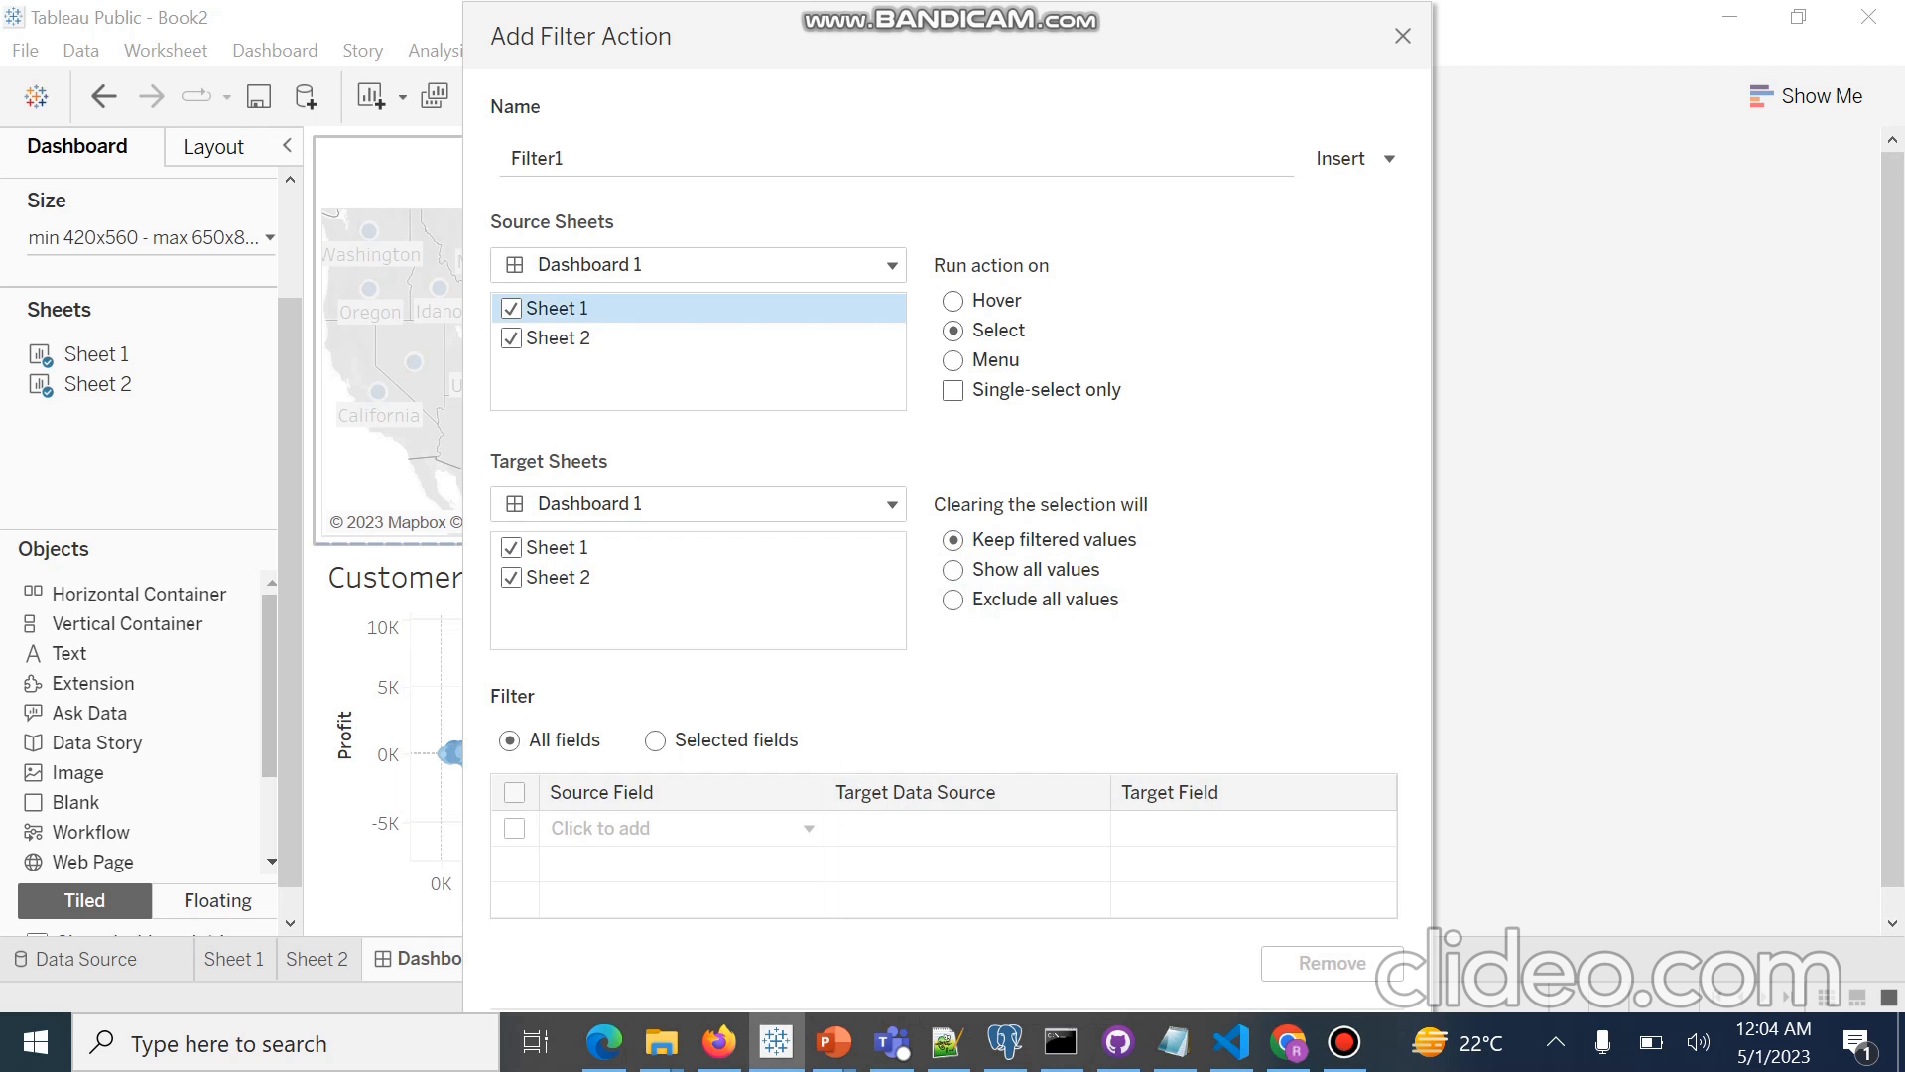
click(511, 337)
click(953, 301)
click(511, 547)
click(511, 338)
click(511, 309)
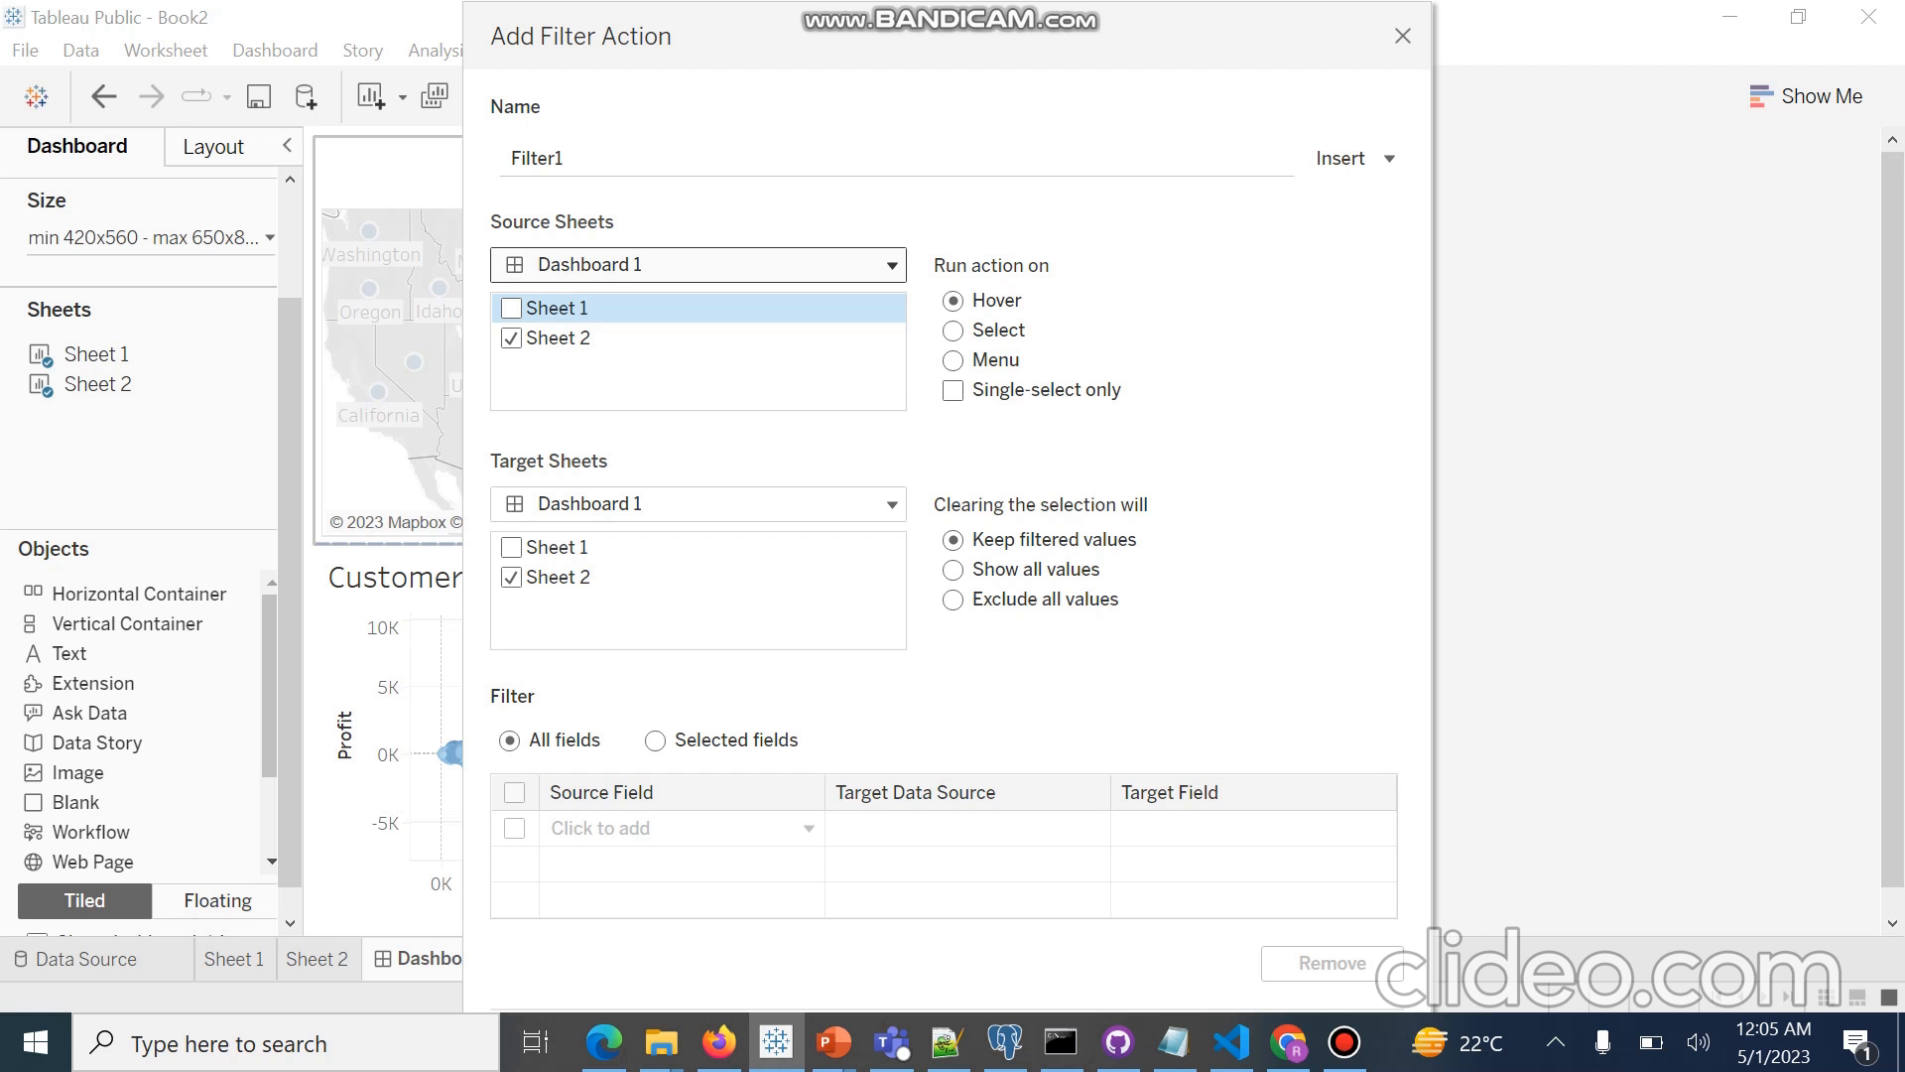
click(953, 330)
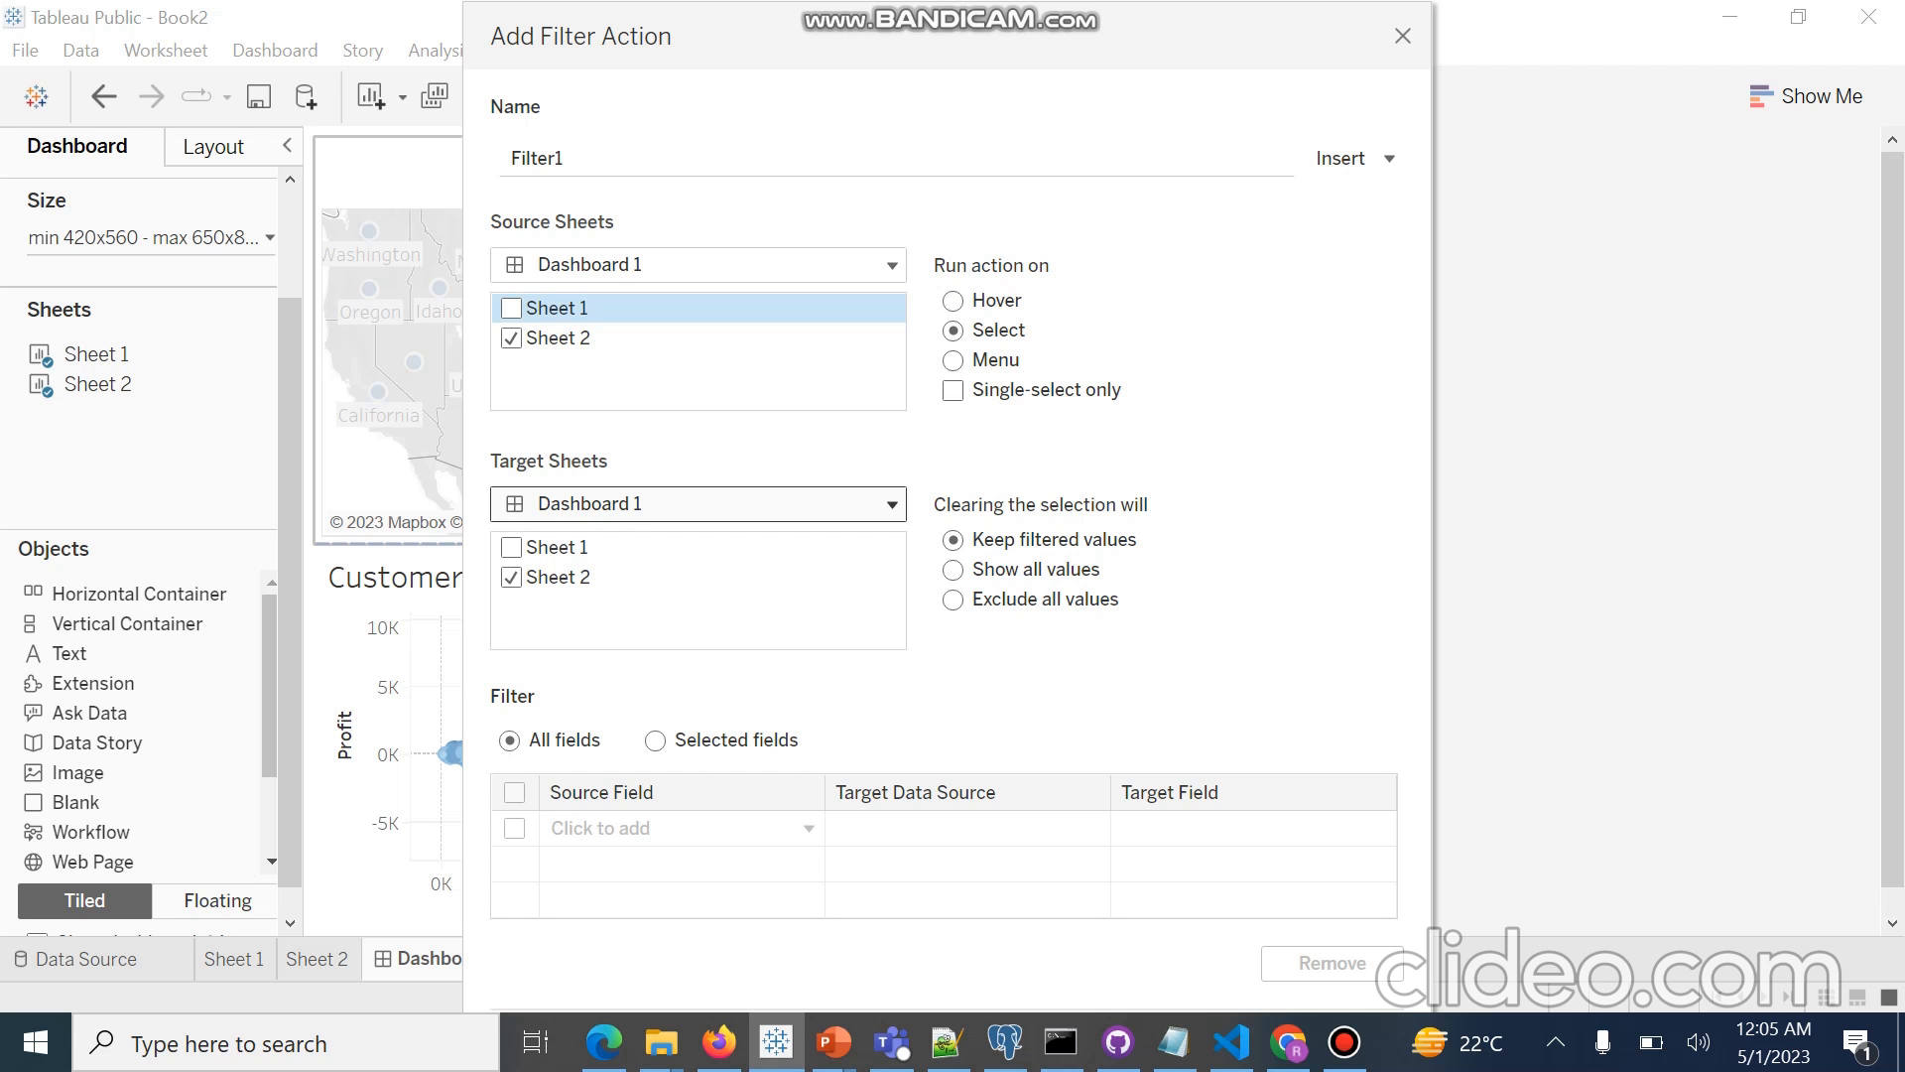
click(695, 503)
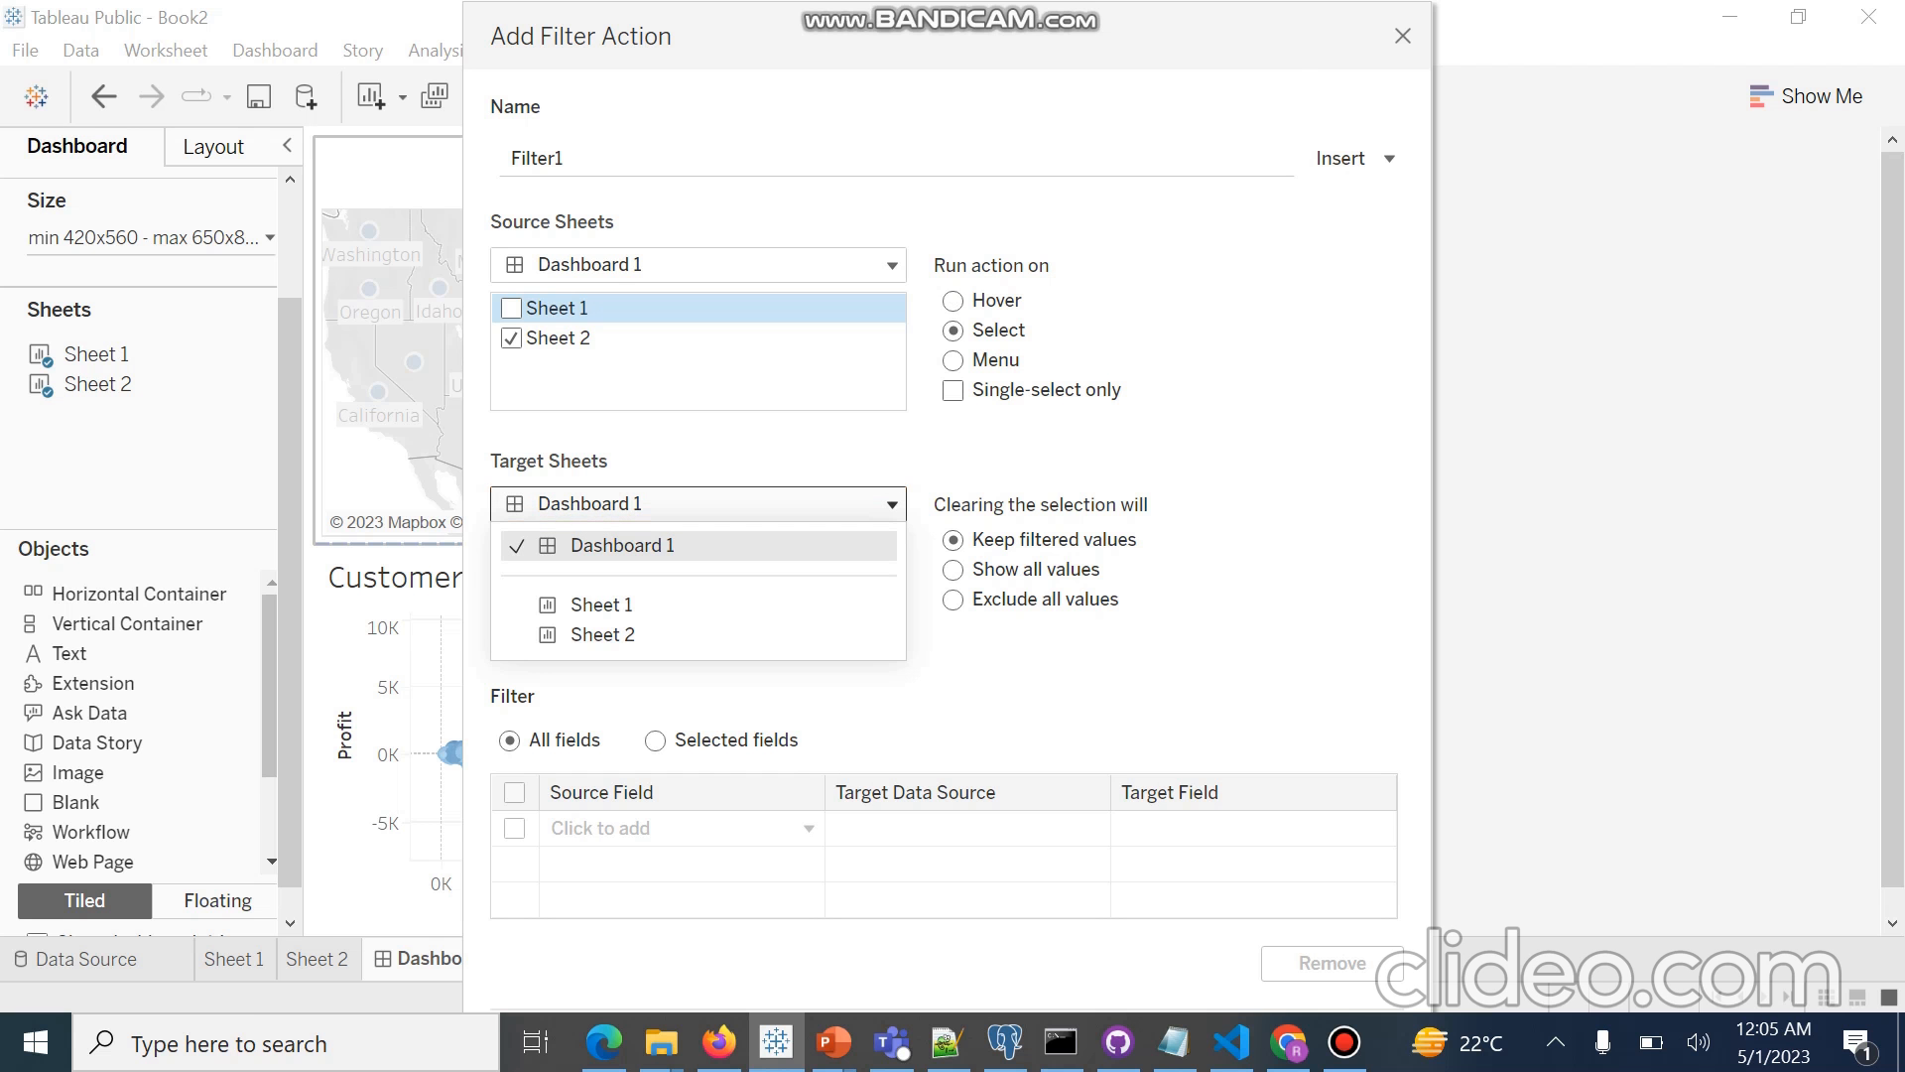
click(635, 546)
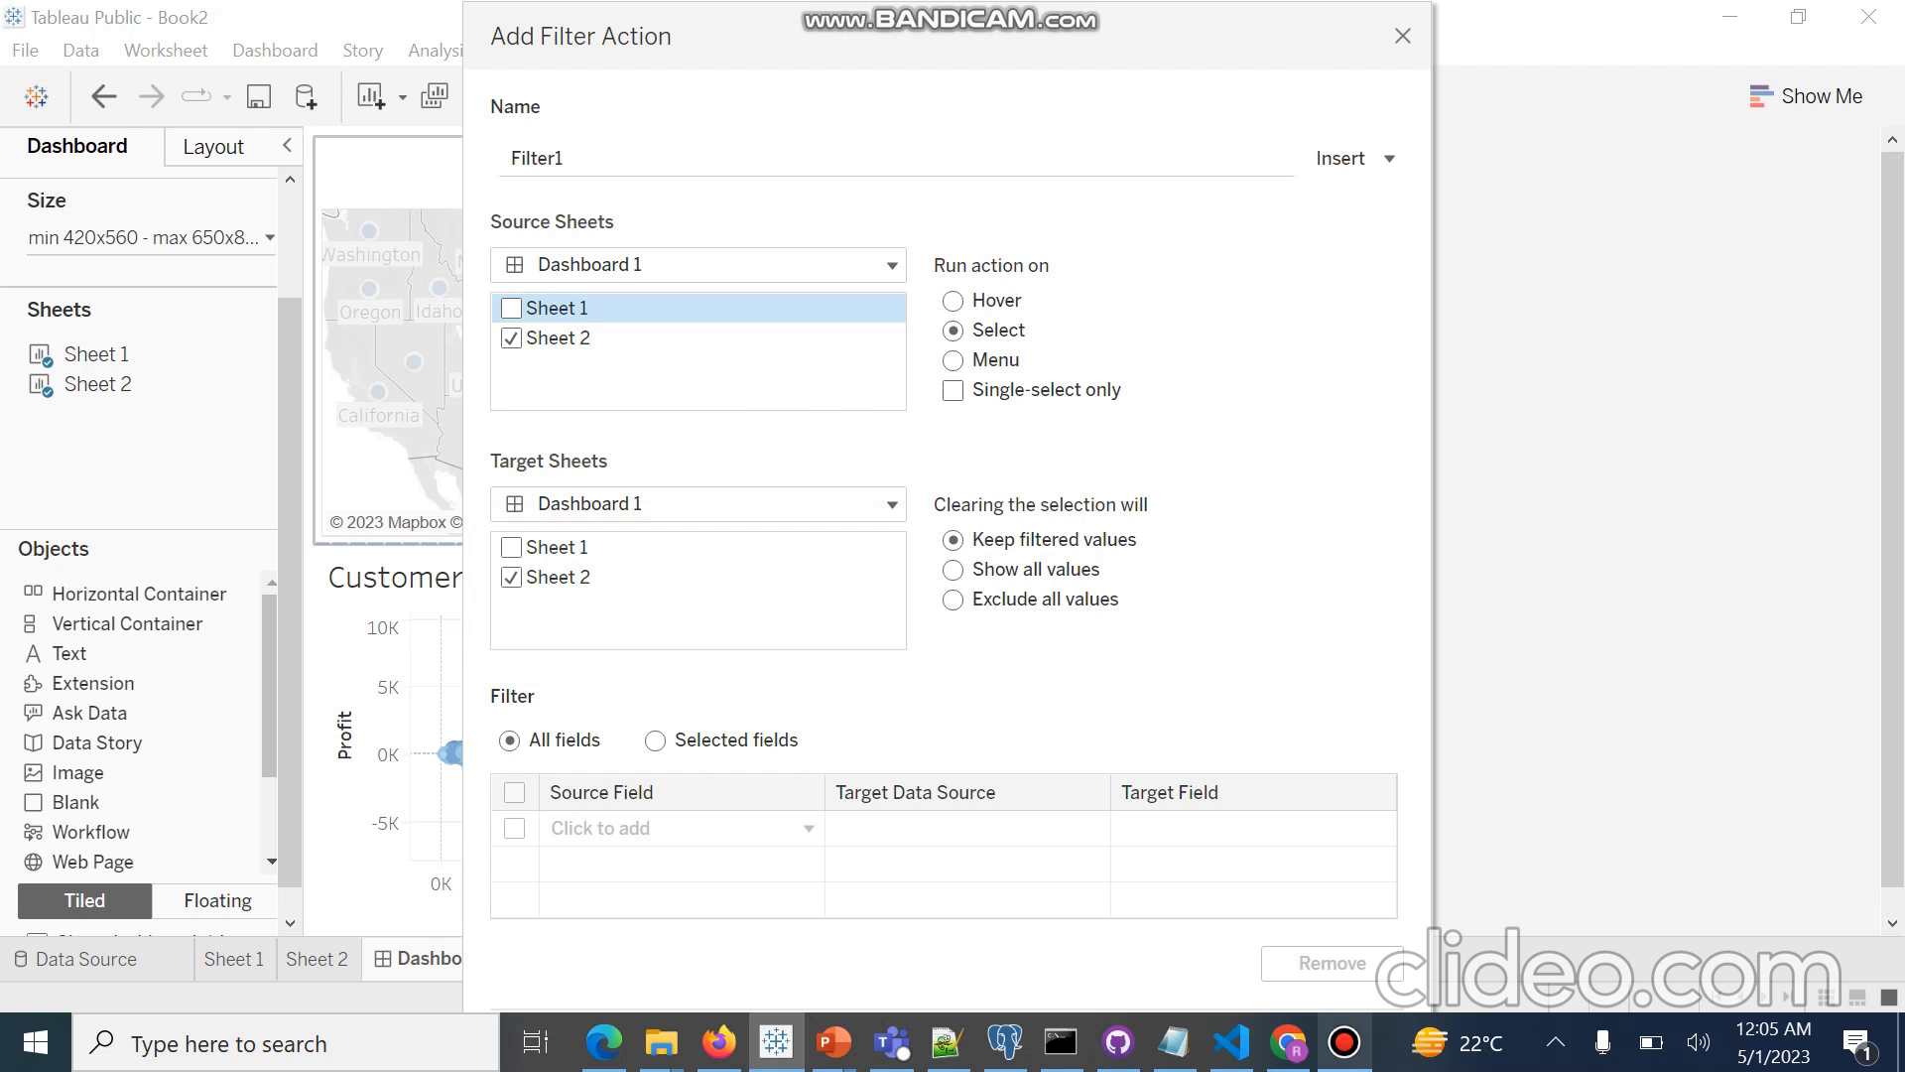
mouse_move(1345, 1042)
click(1346, 905)
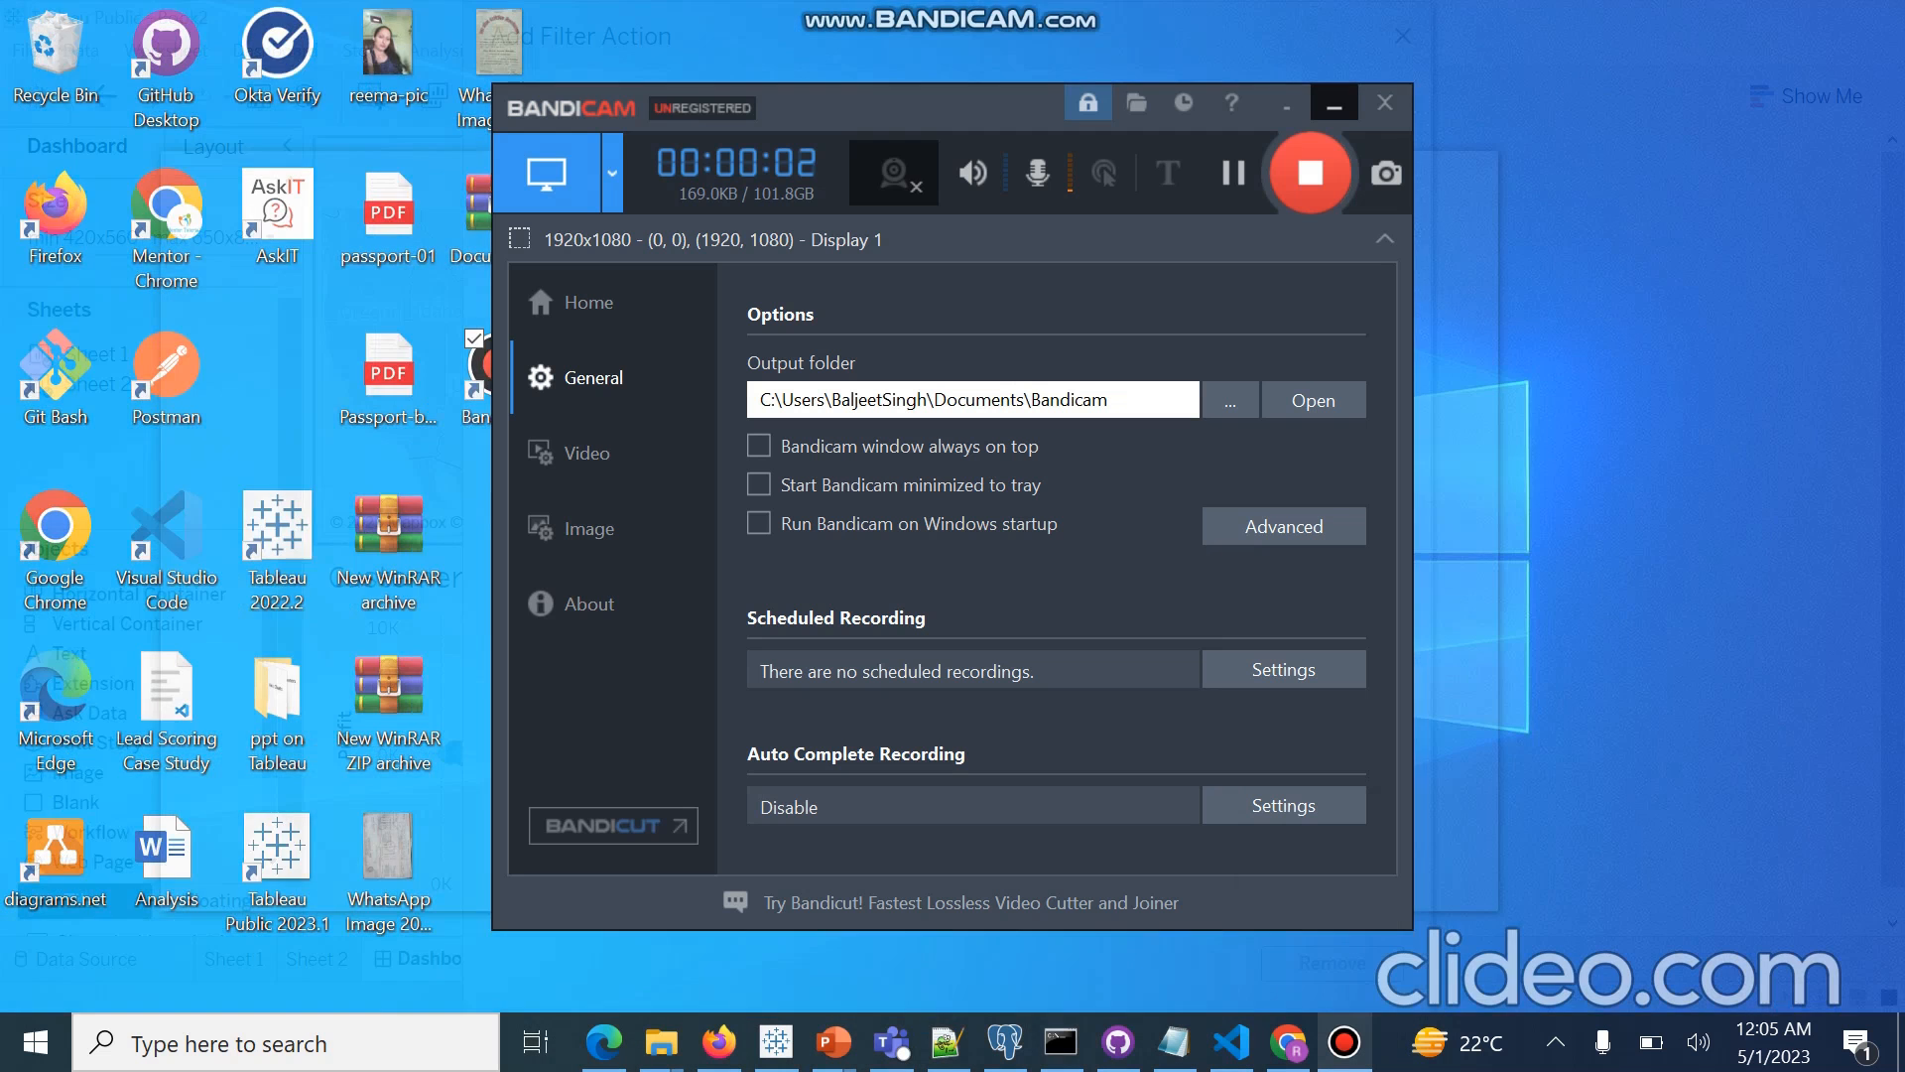